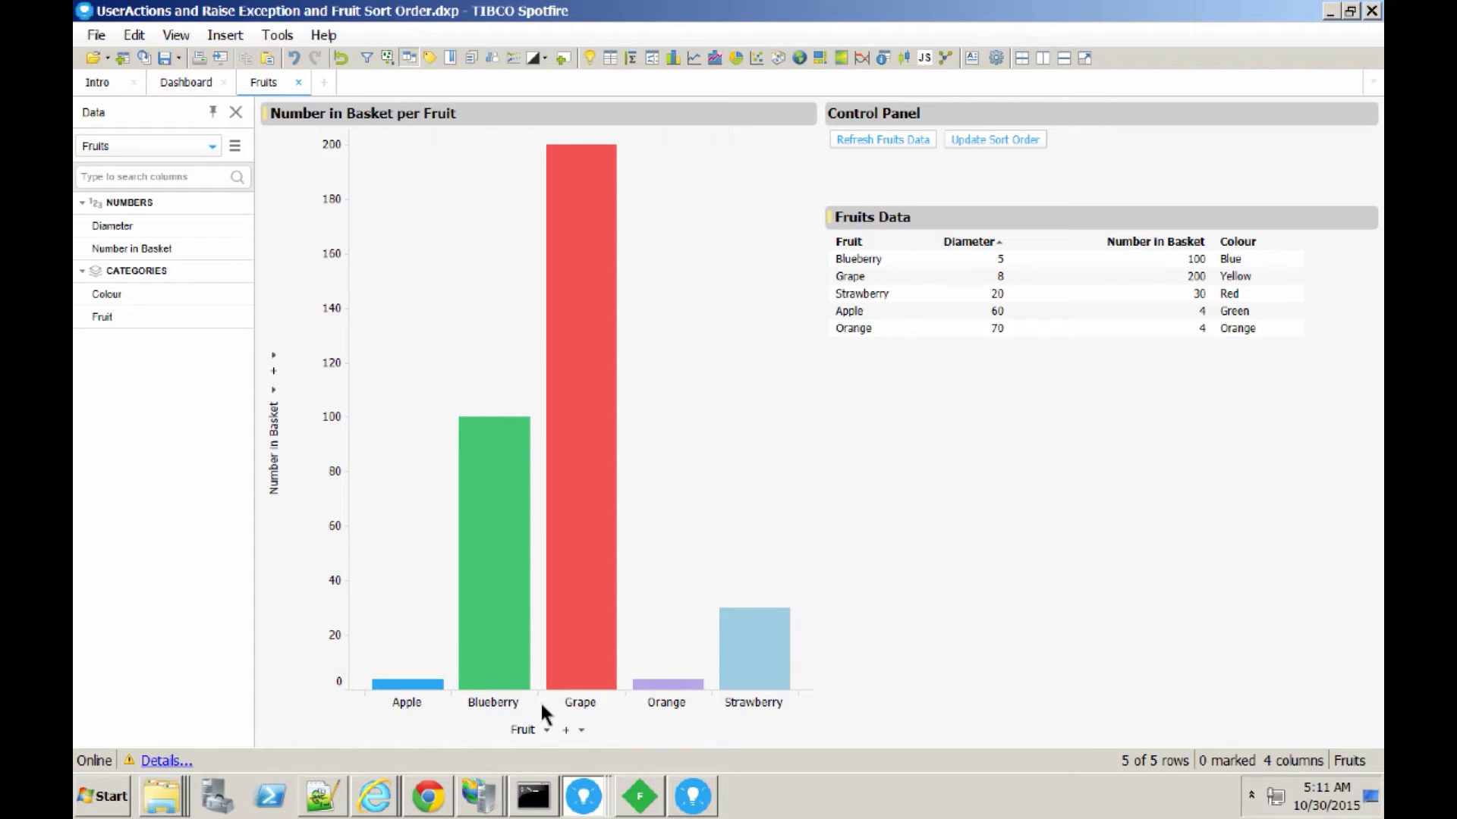
right_click(442, 607)
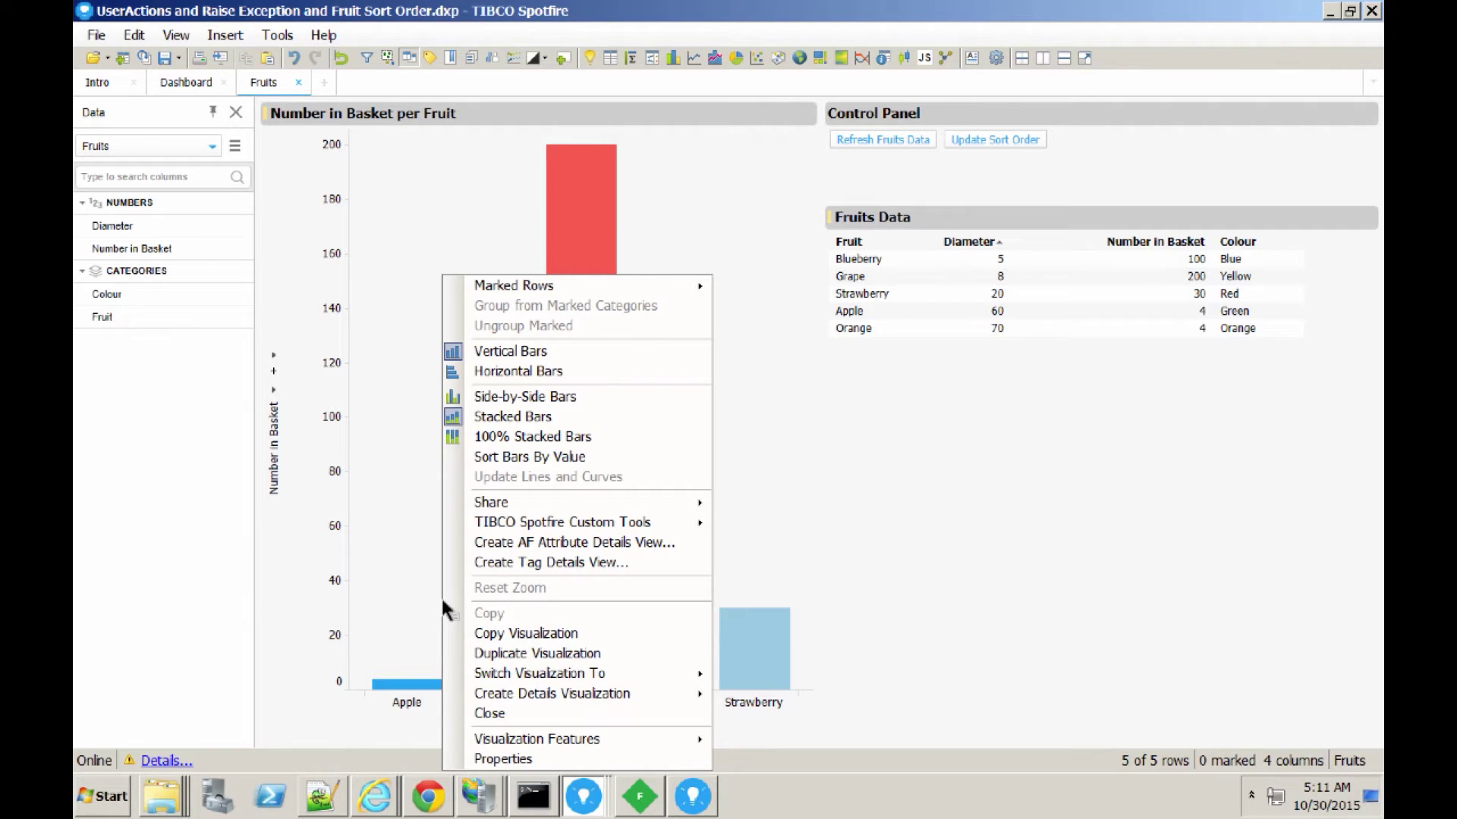
click(525, 457)
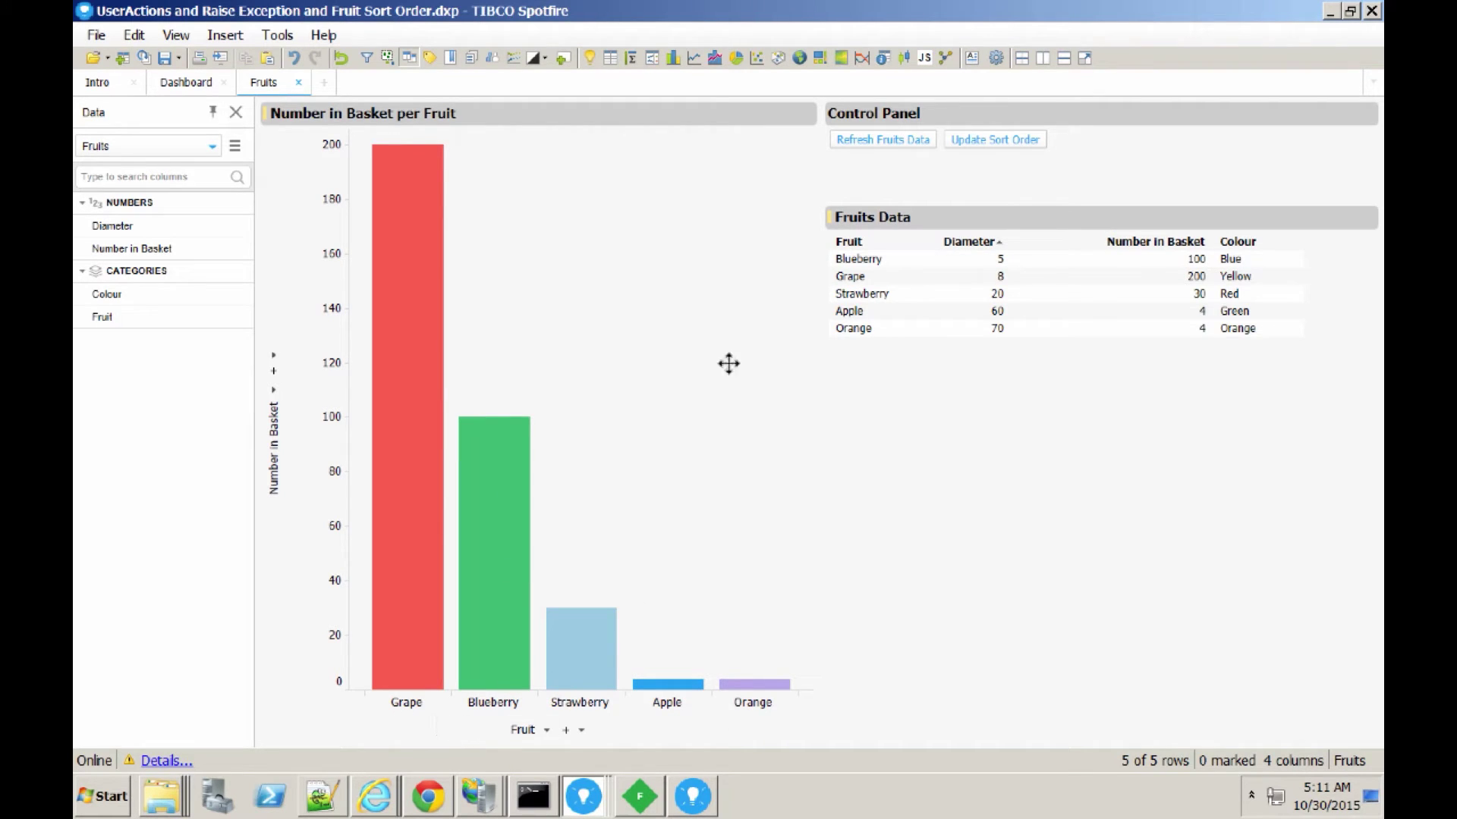
click(296, 56)
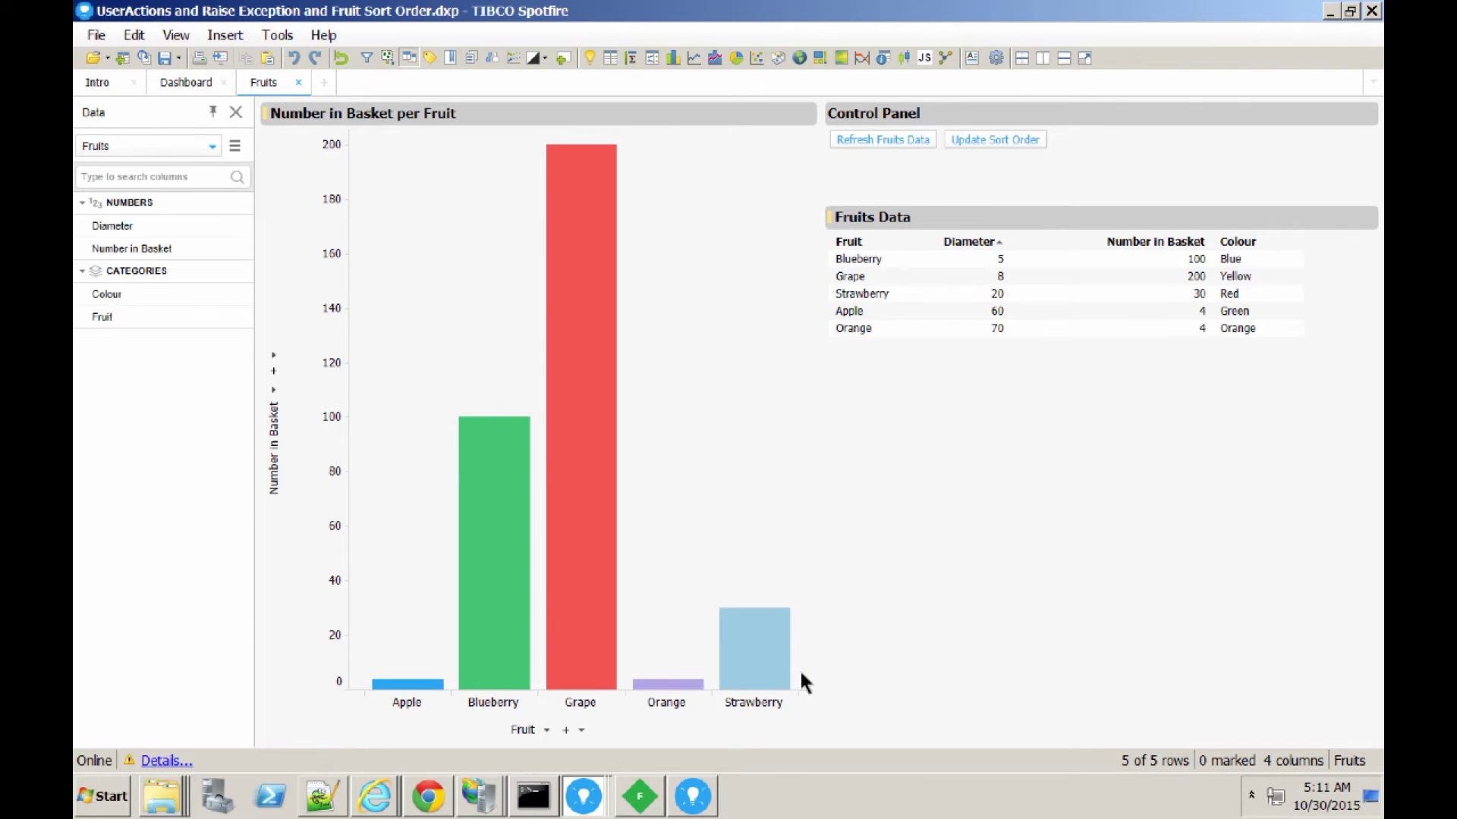
Open the script behind the Control Panel's Update Sort Order action for editing
right_click(978, 163)
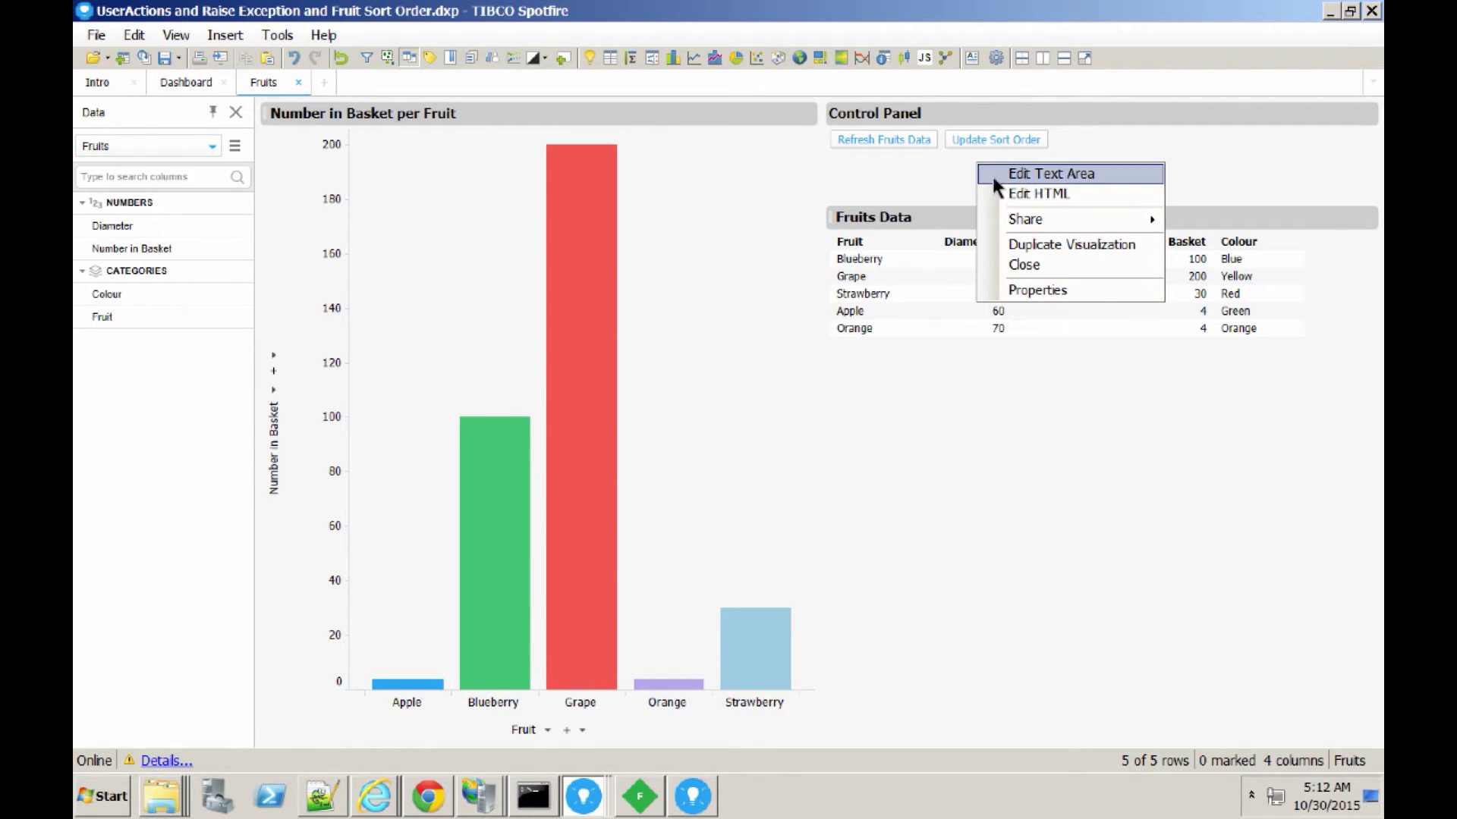
click(1000, 175)
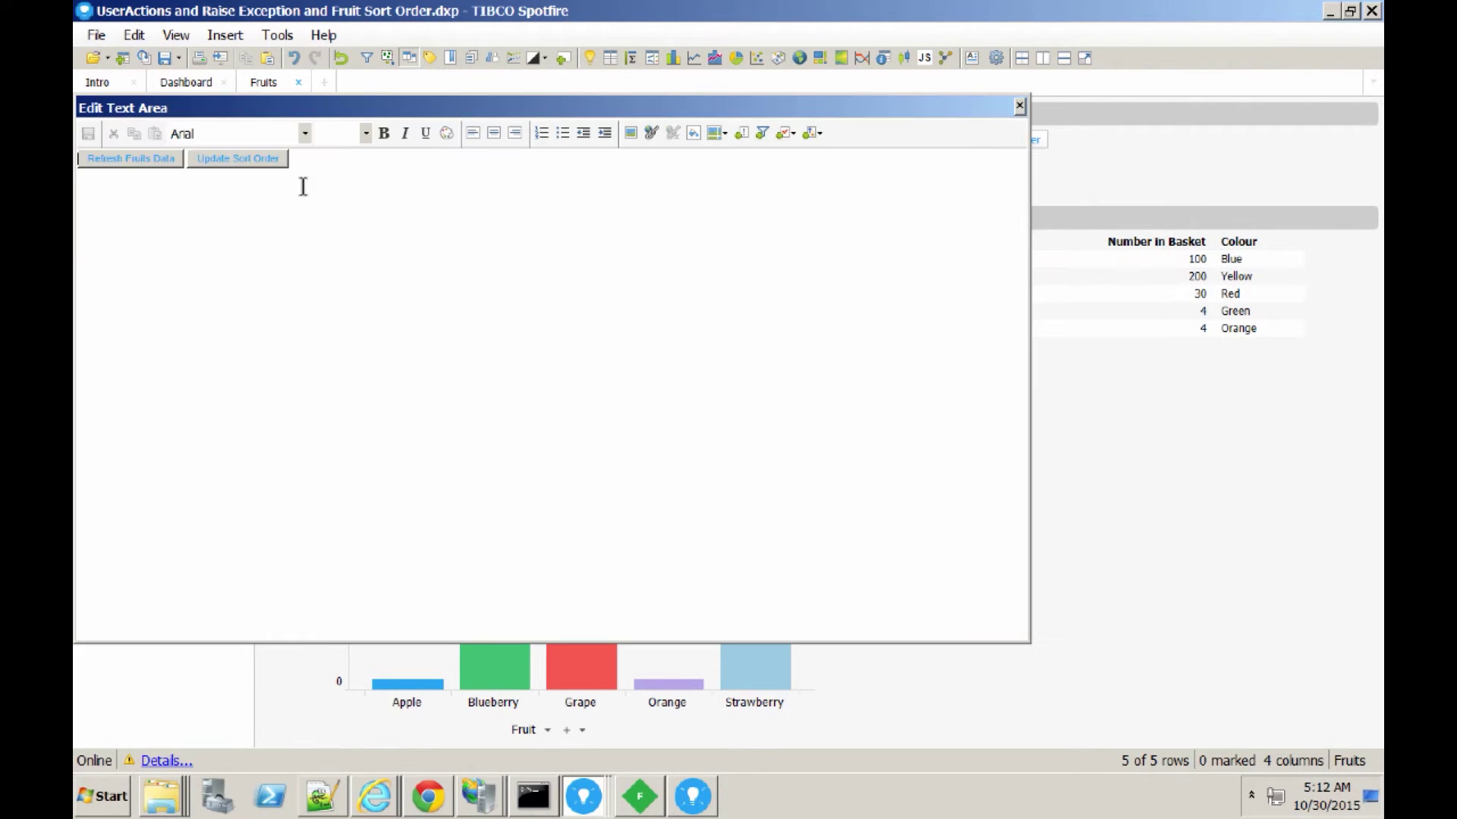
right_click(229, 161)
click(273, 175)
Widen the Edit Script window and read through the fruit, diameter and colour sorting code
scroll(757, 258, down, 3)
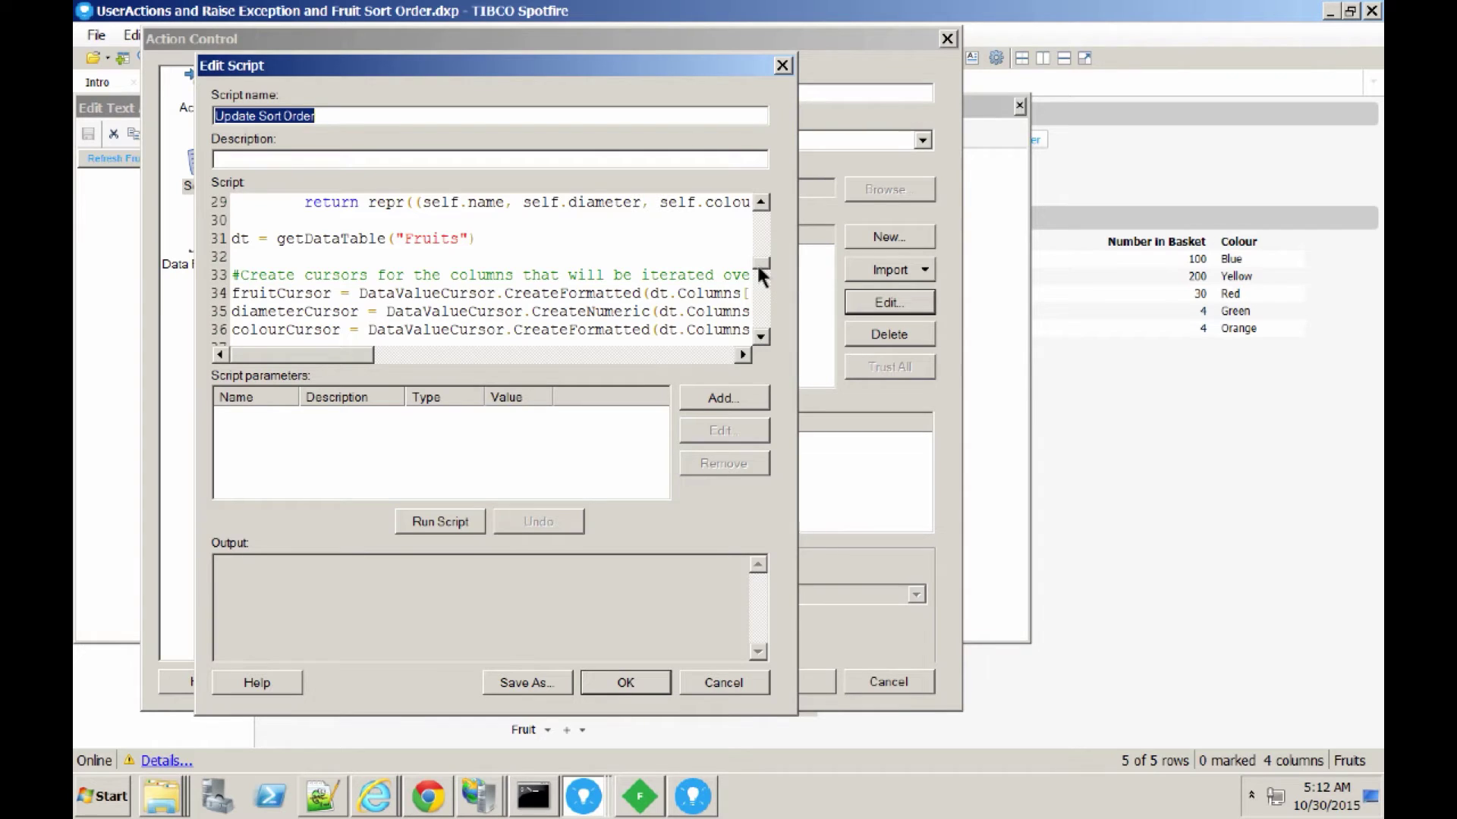
scroll(759, 269, down, 1)
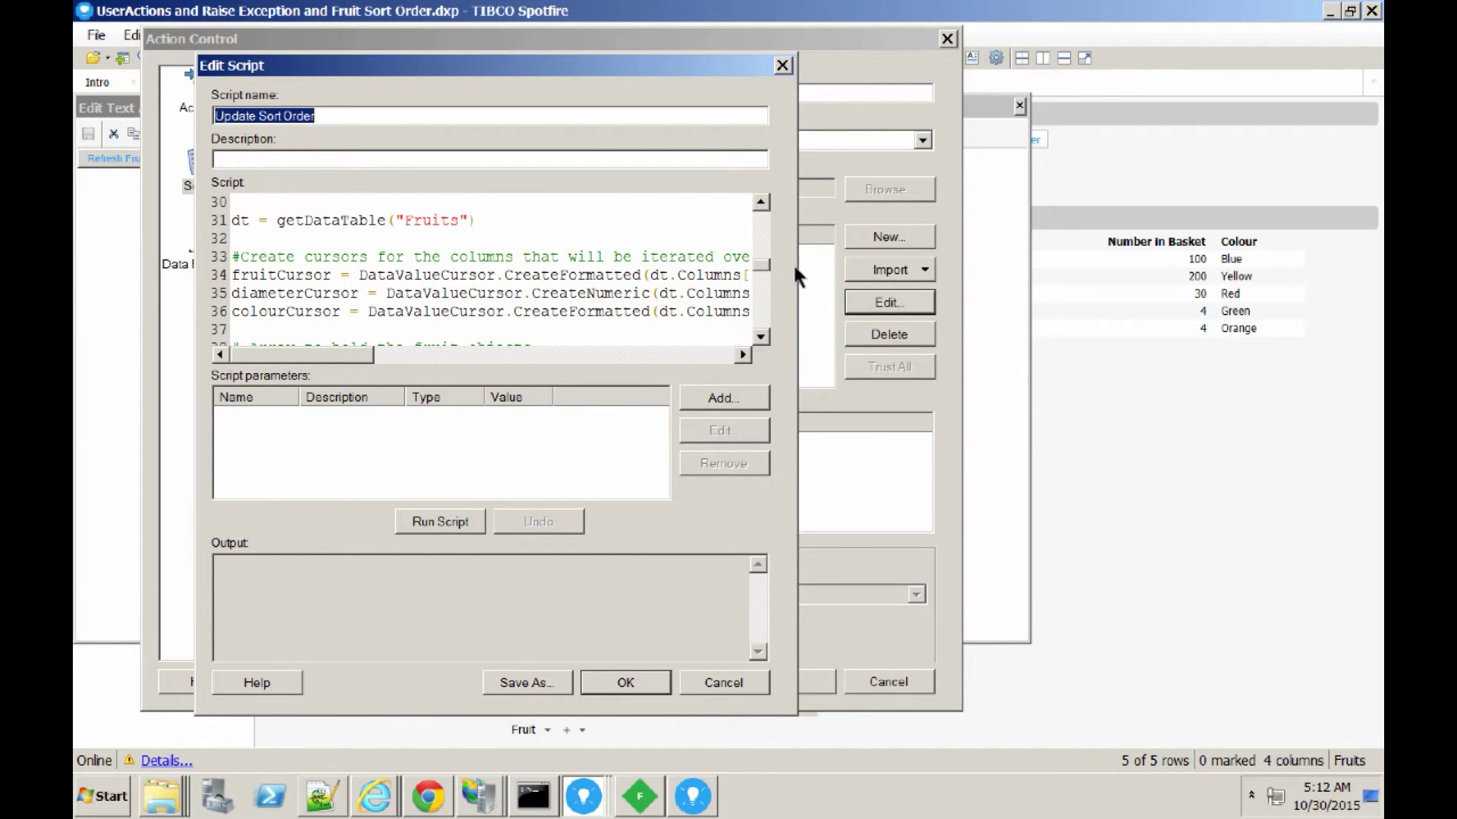
drag(796, 263, 1047, 281)
scroll(793, 248, down, 3)
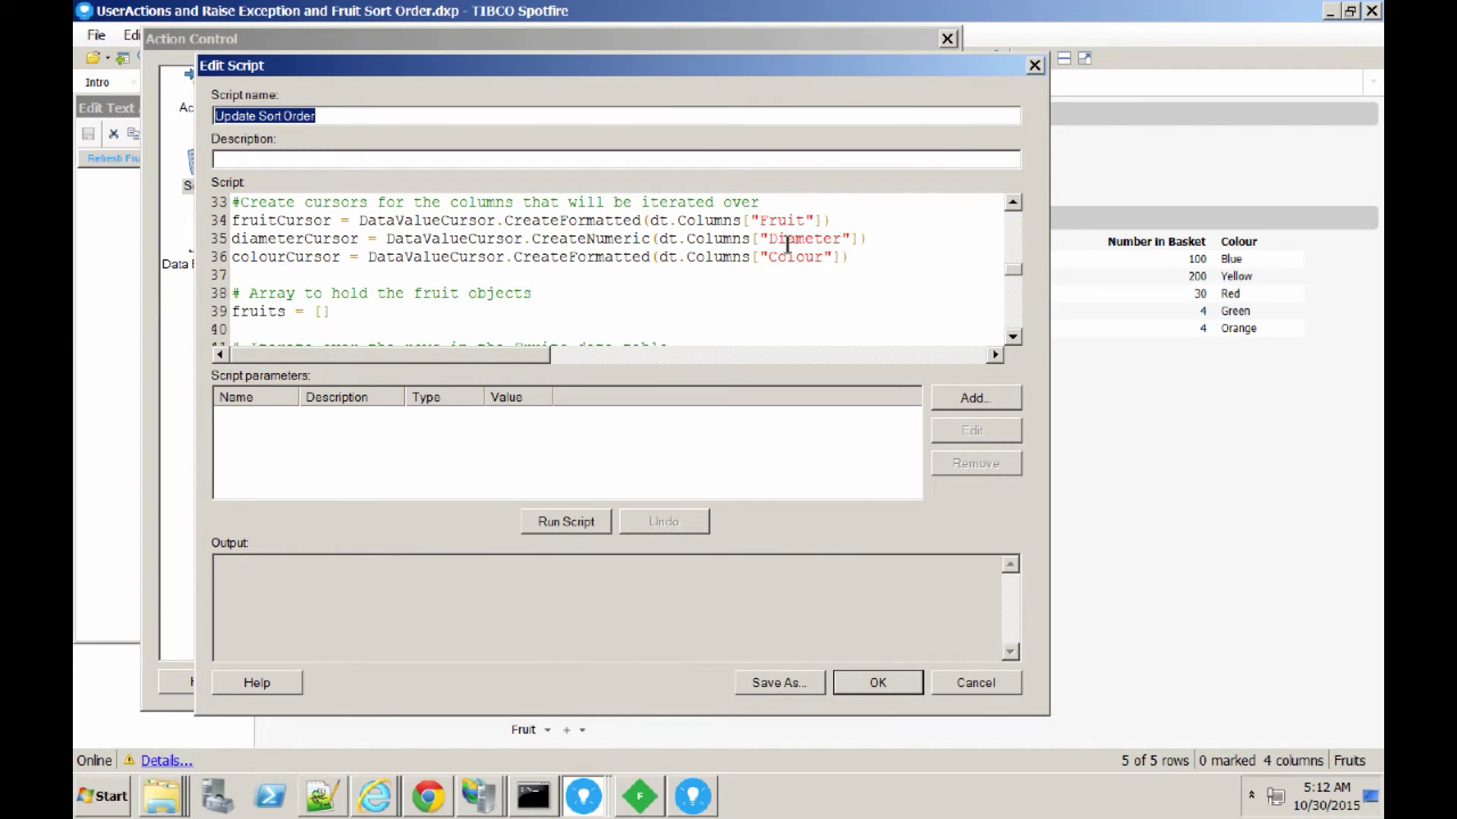
scroll(792, 251, down, 2)
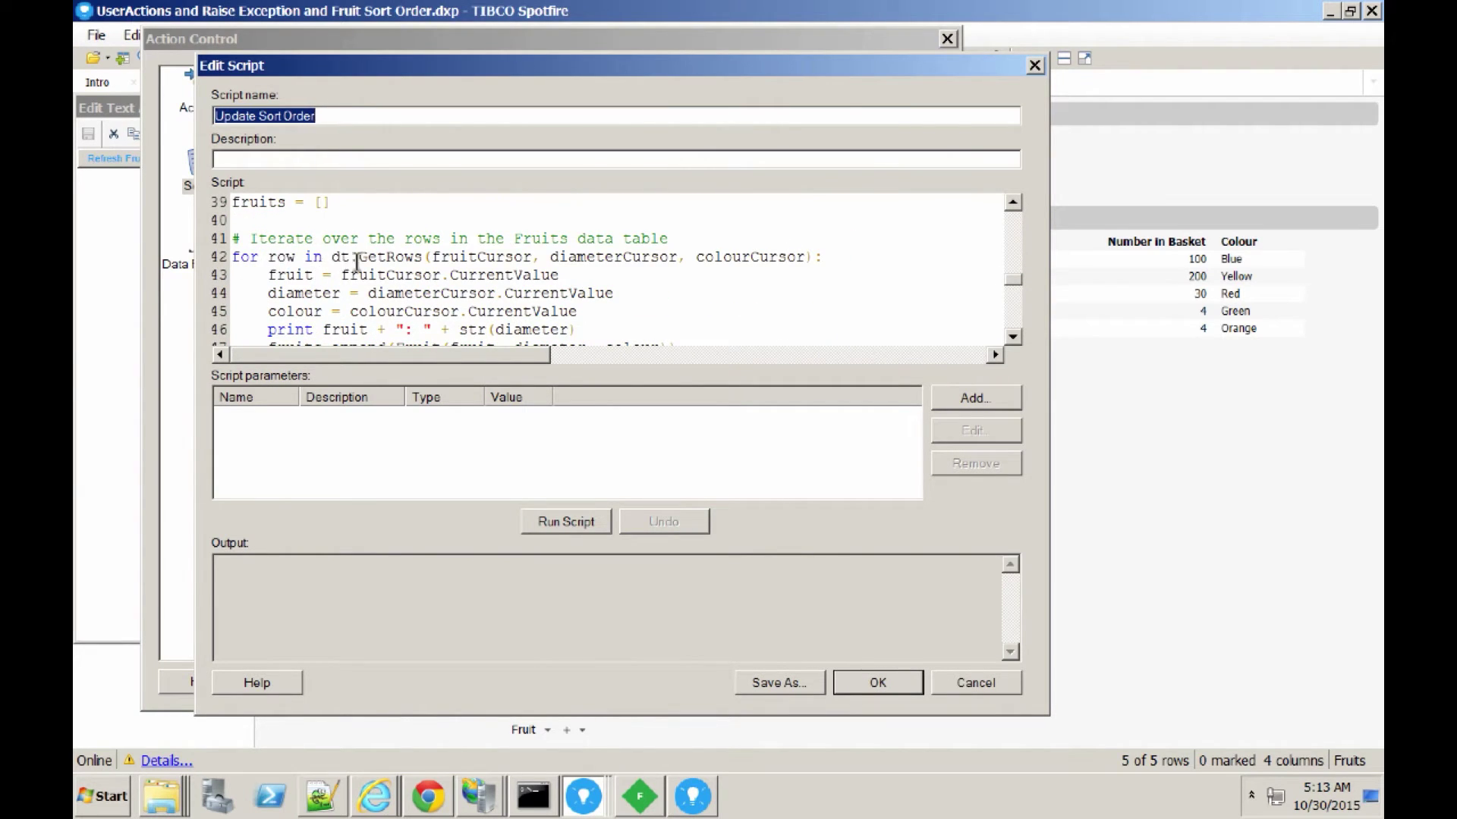
scroll(582, 269, down, 1)
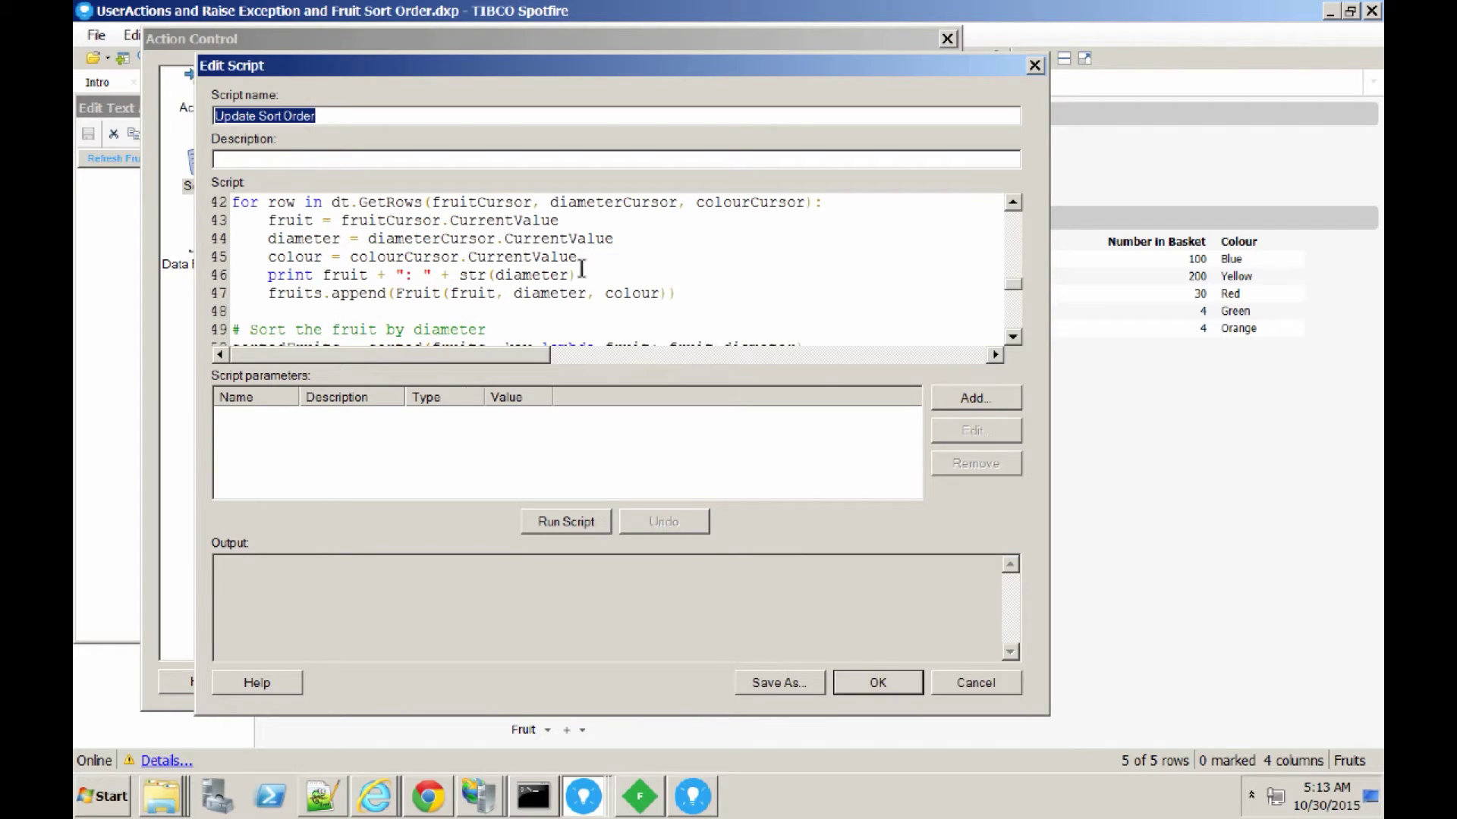
click(266, 294)
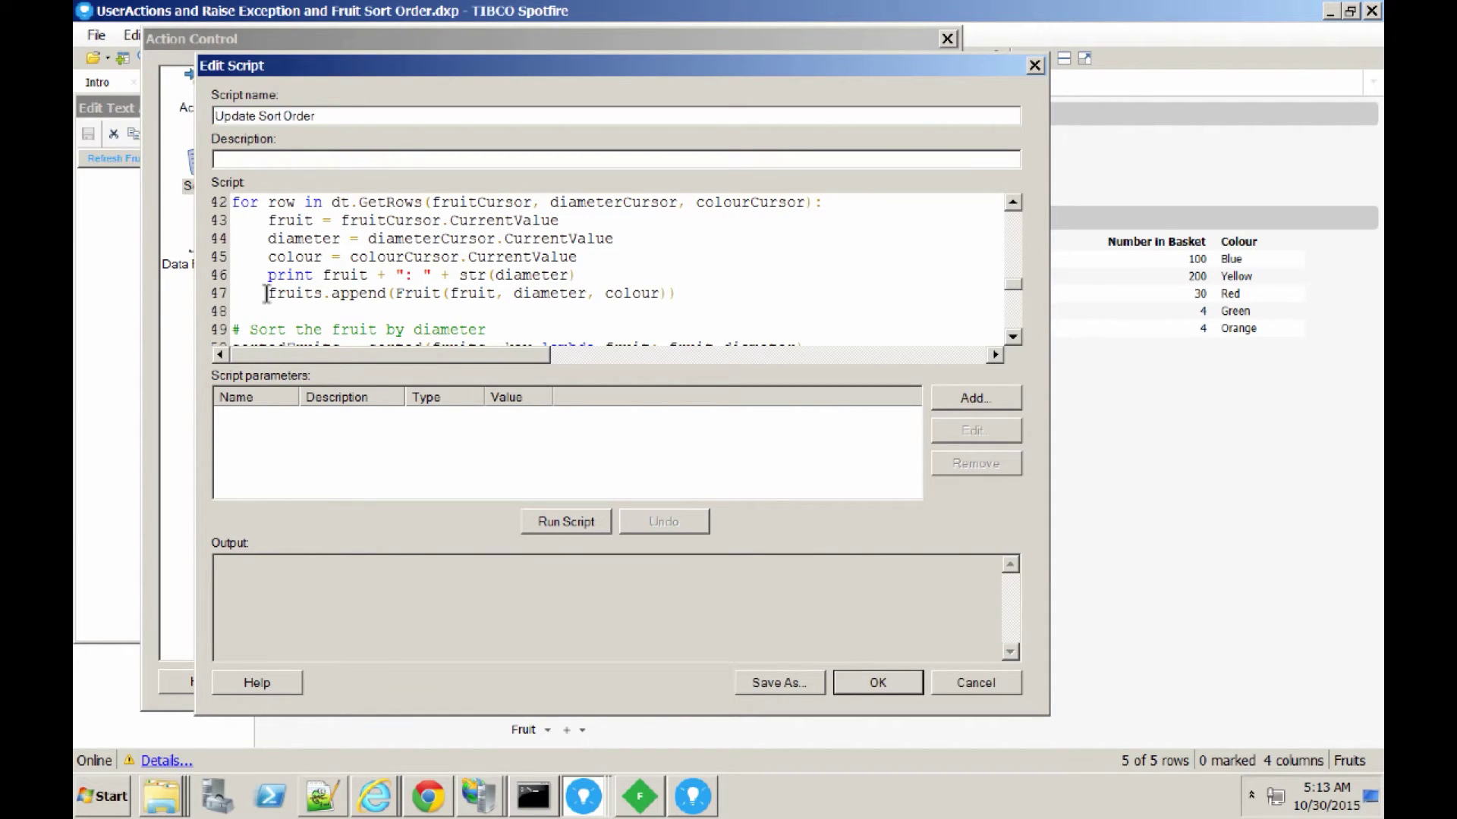
drag(266, 295, 351, 296)
double_click(434, 296)
drag(1013, 280, 1020, 249)
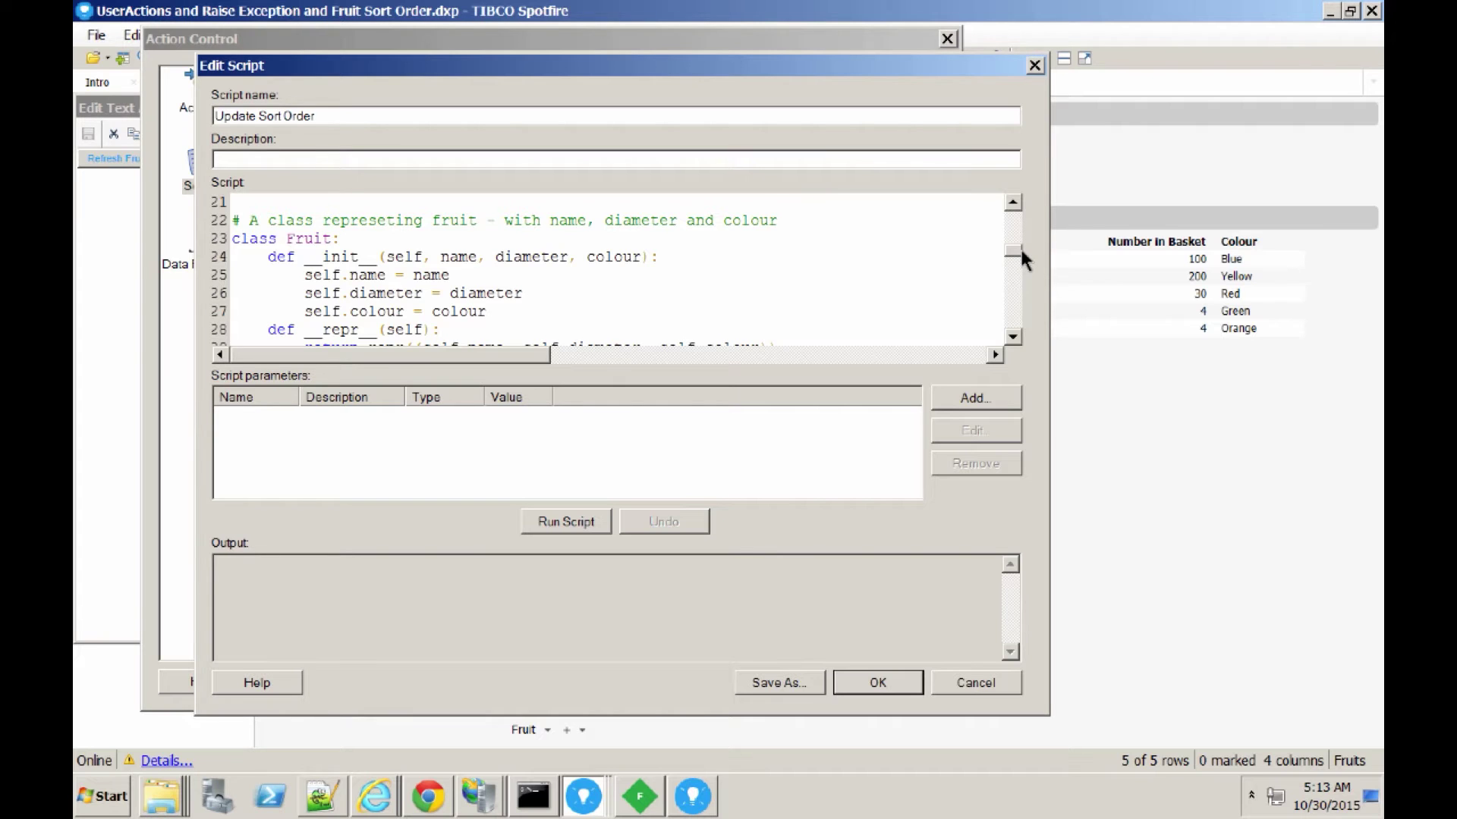
drag(1020, 248, 1014, 286)
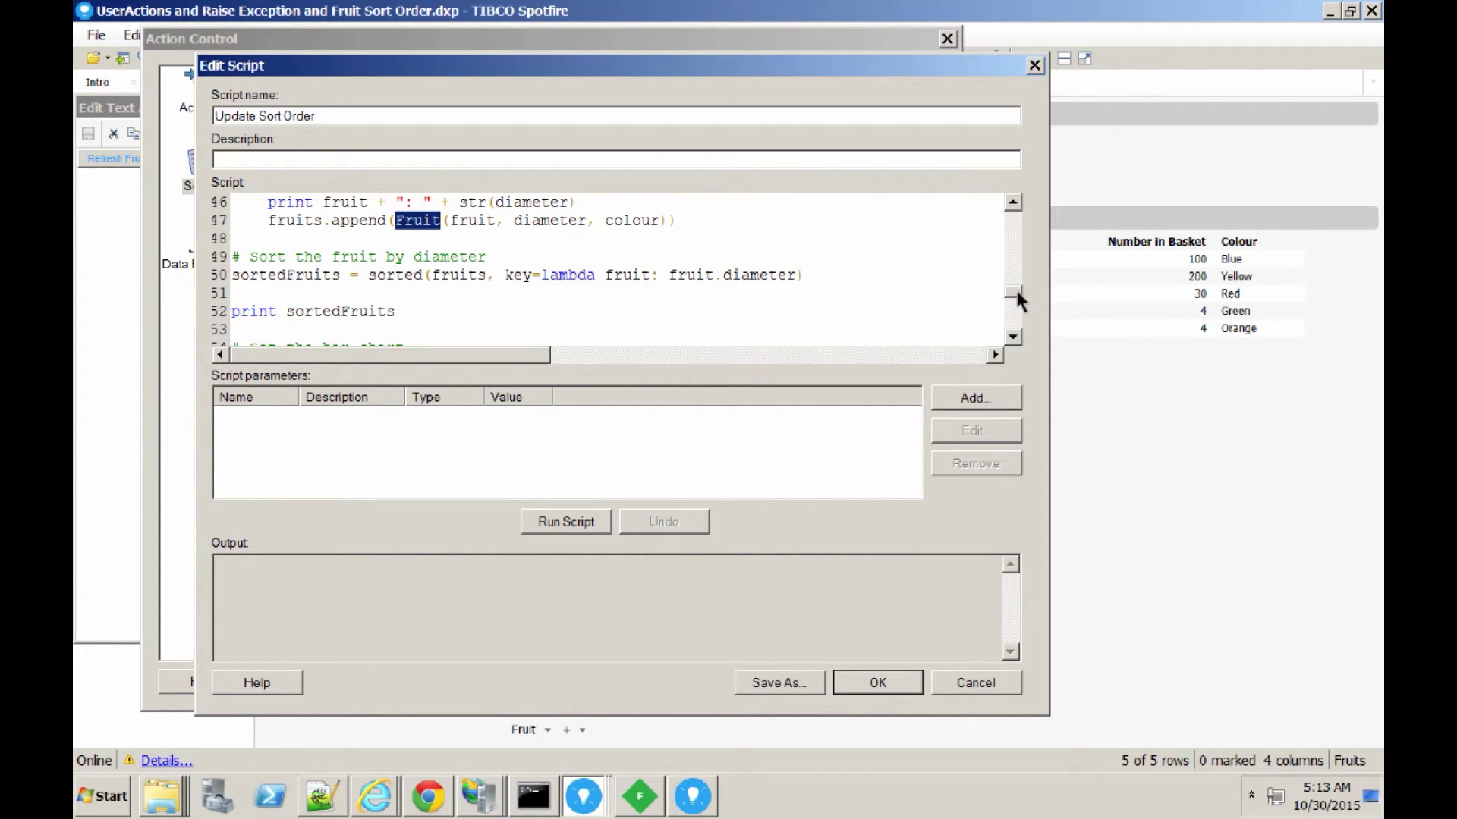
drag(1017, 293, 1016, 289)
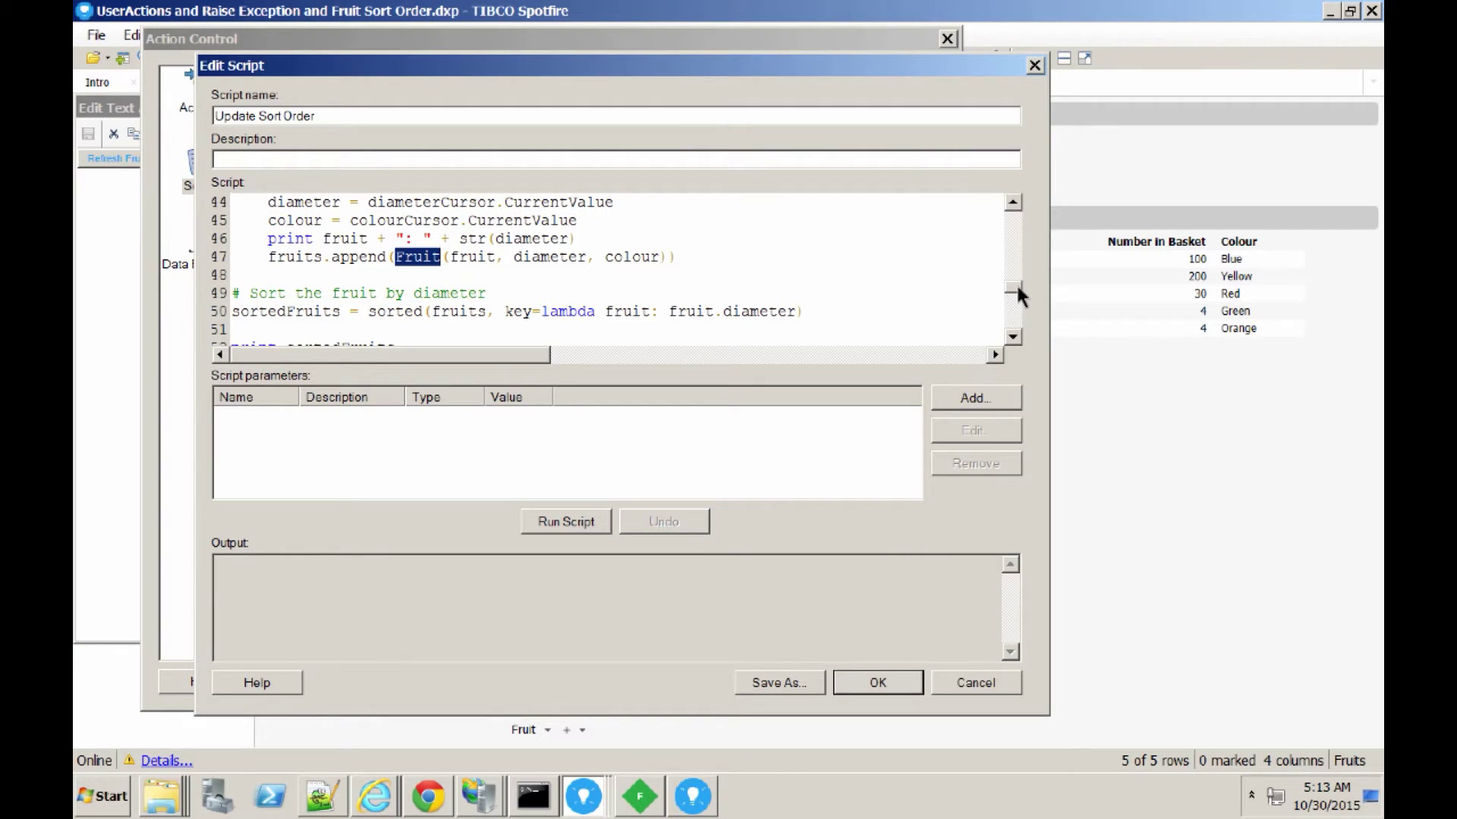
double_click(414, 312)
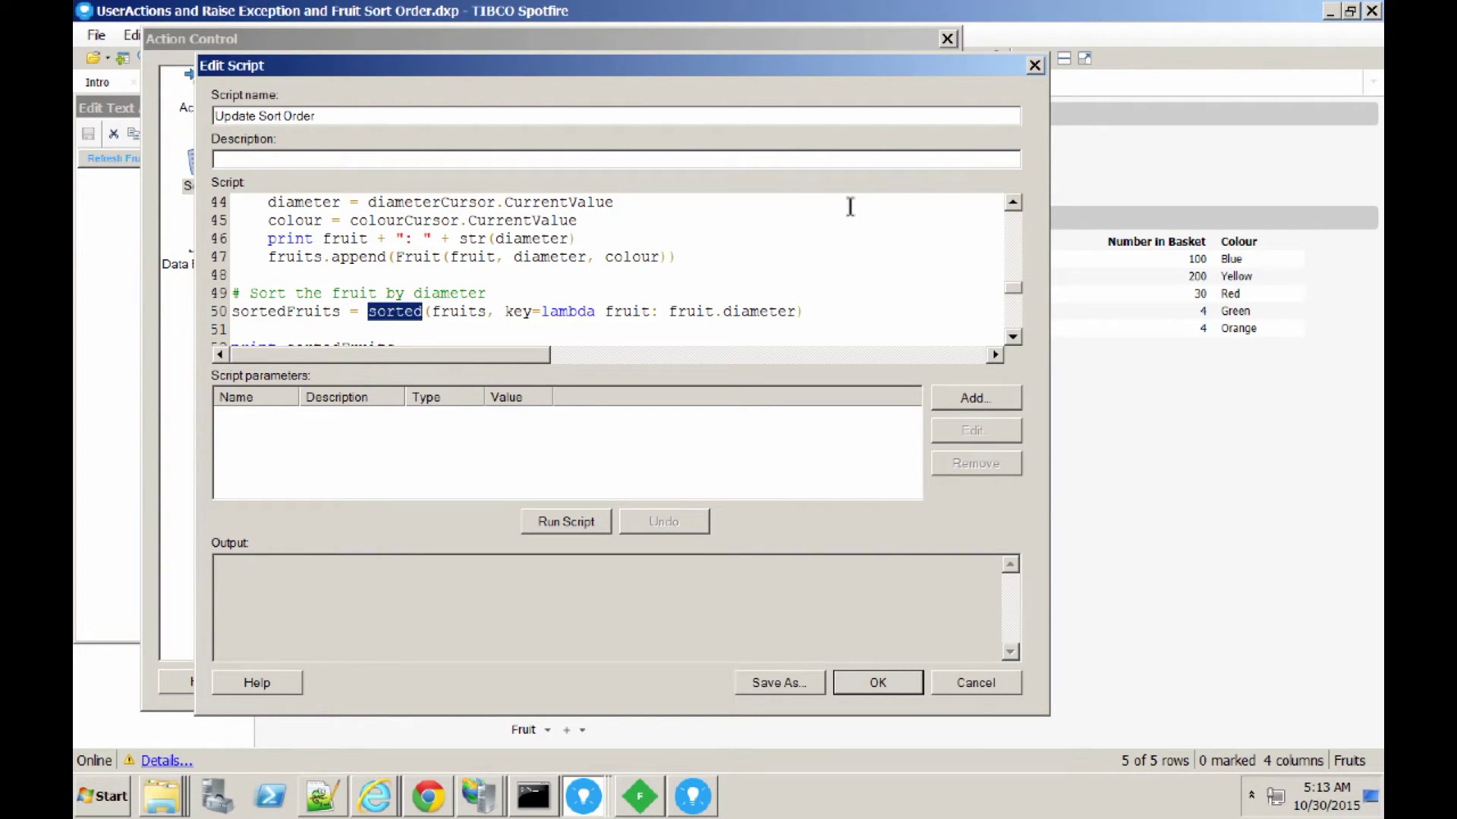
scroll(822, 235, down, 1)
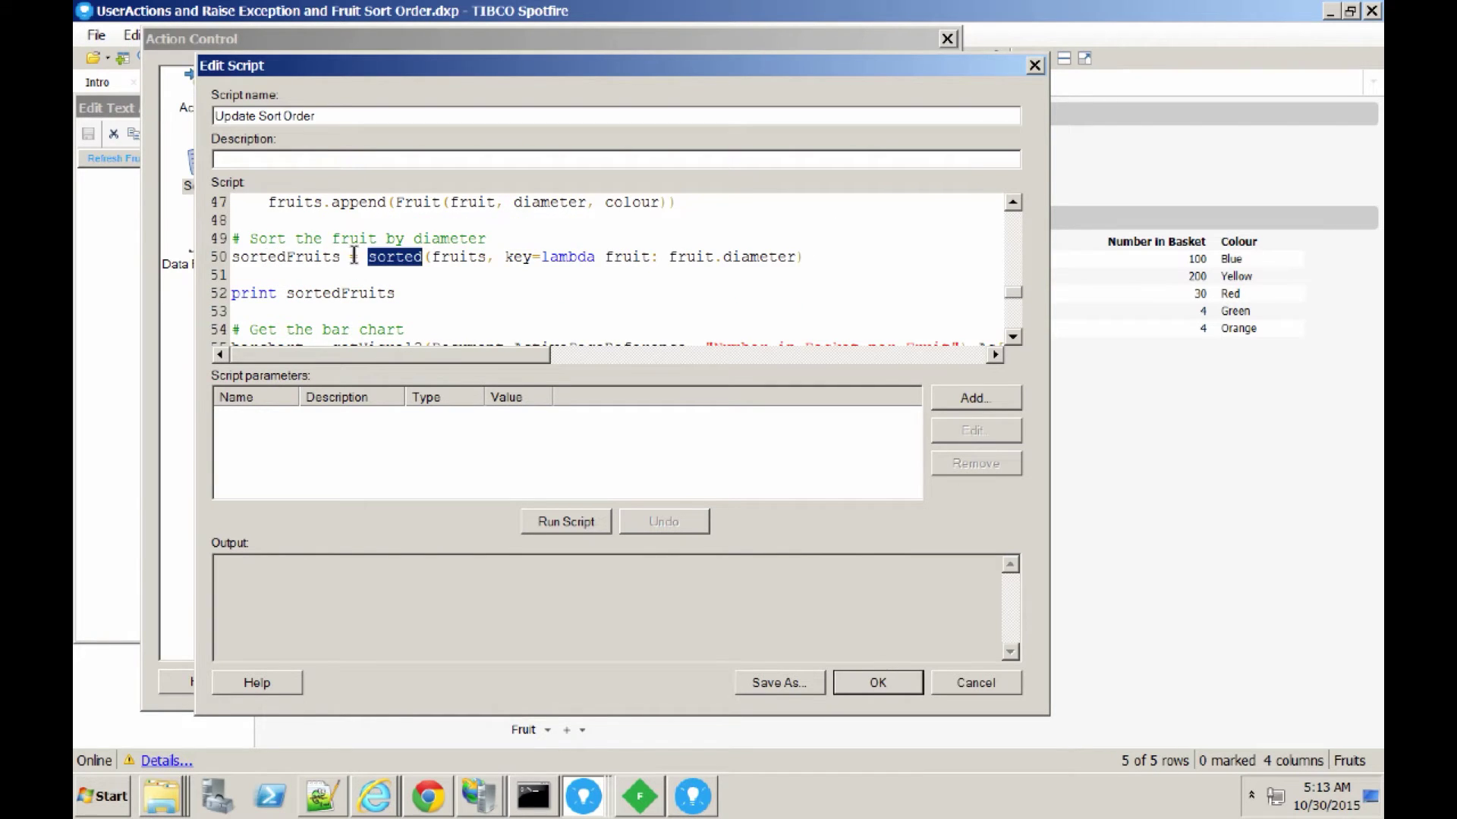
scroll(472, 276, down, 2)
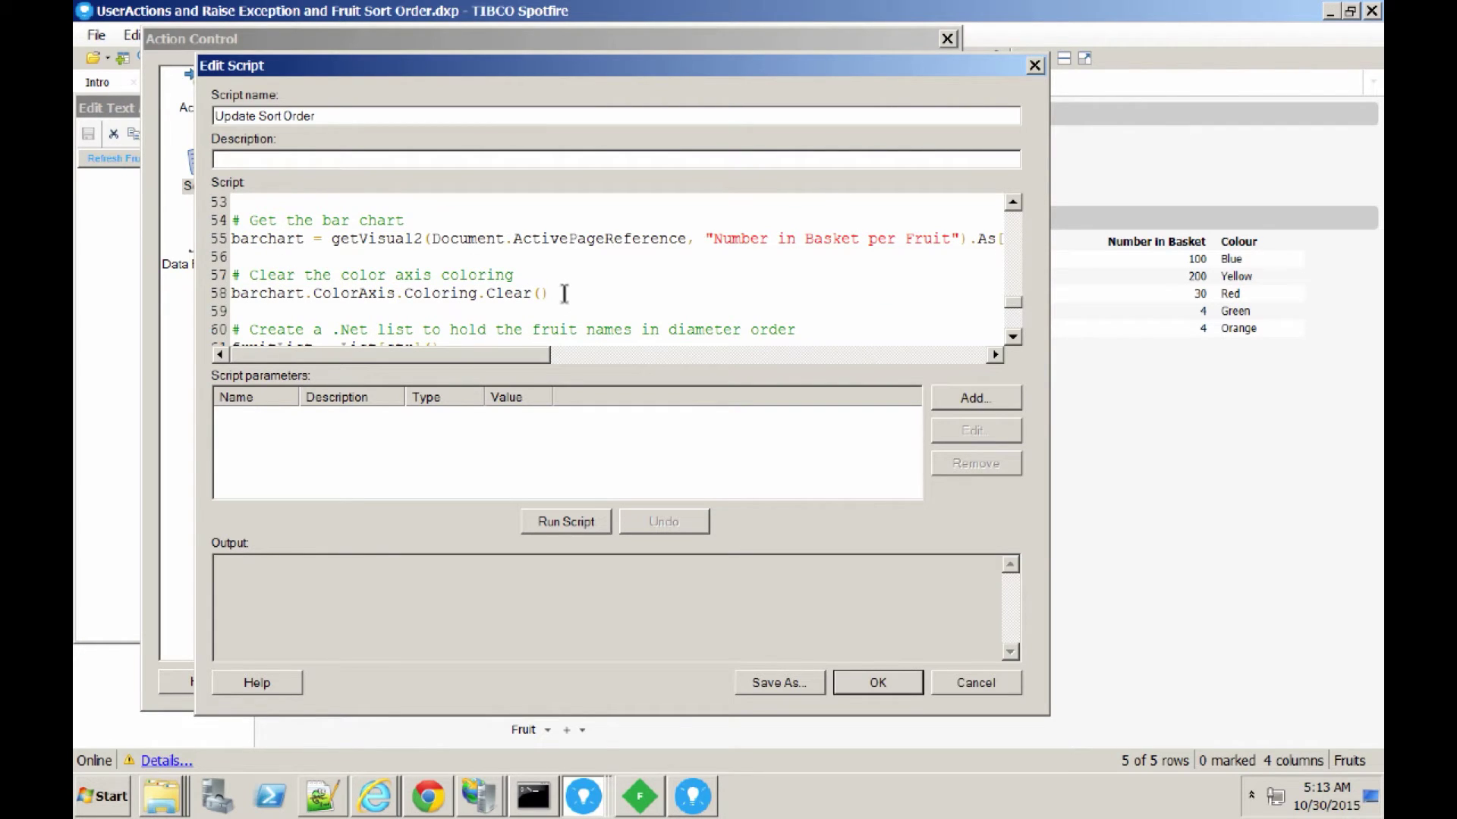
scroll(380, 274, down, 1)
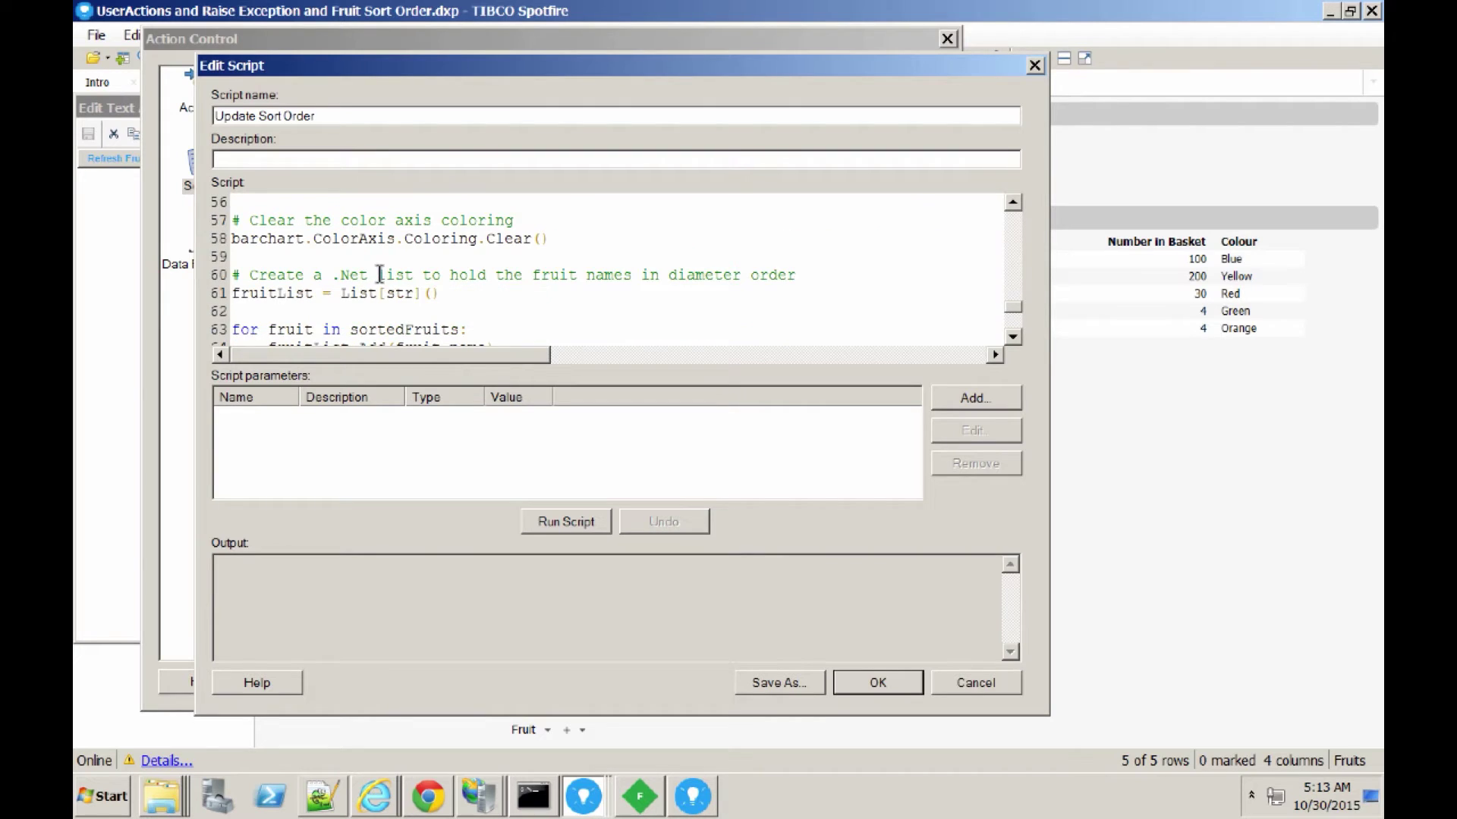
scroll(380, 274, down, 1)
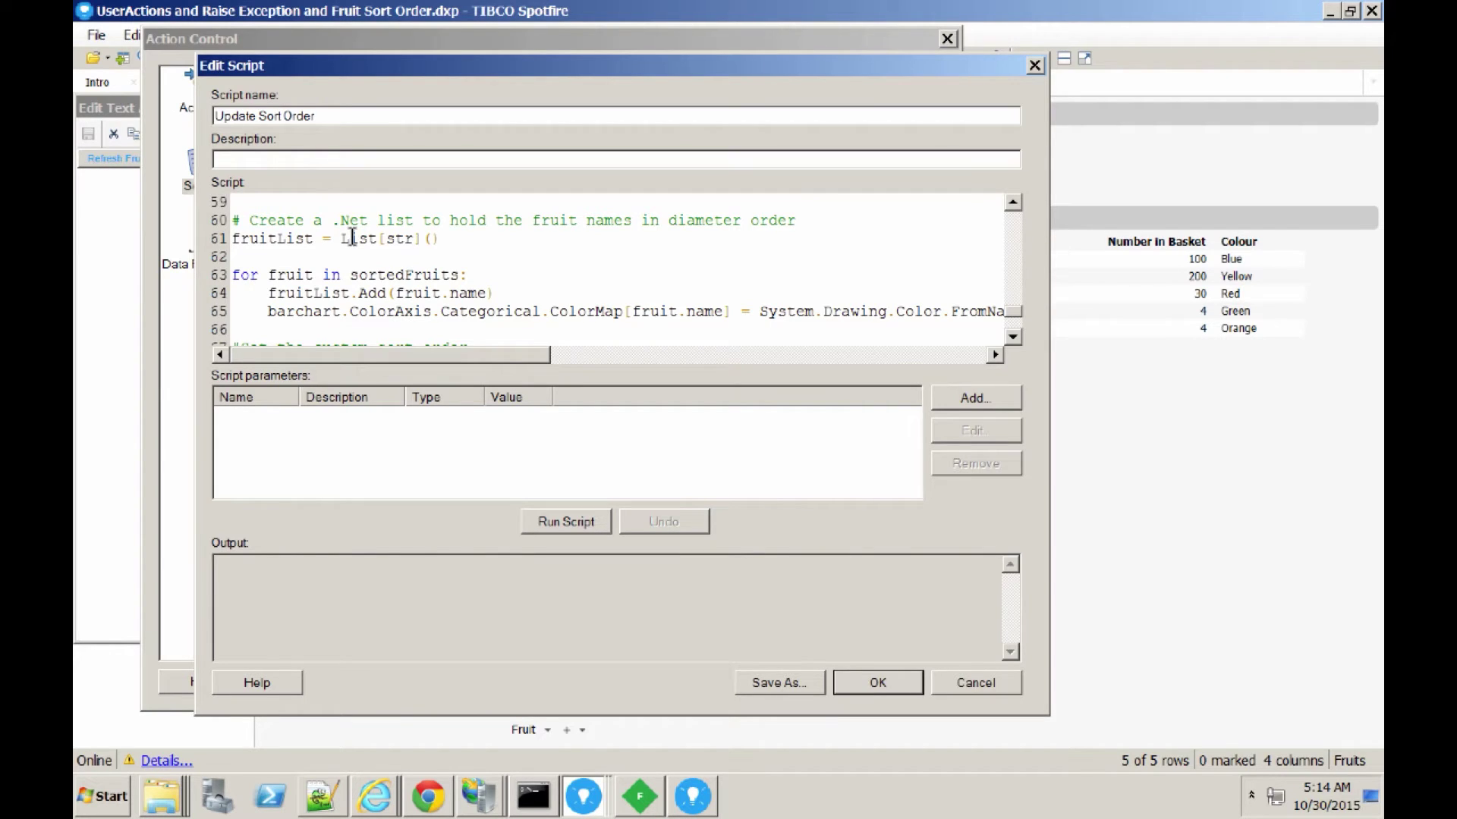
drag(267, 293, 495, 296)
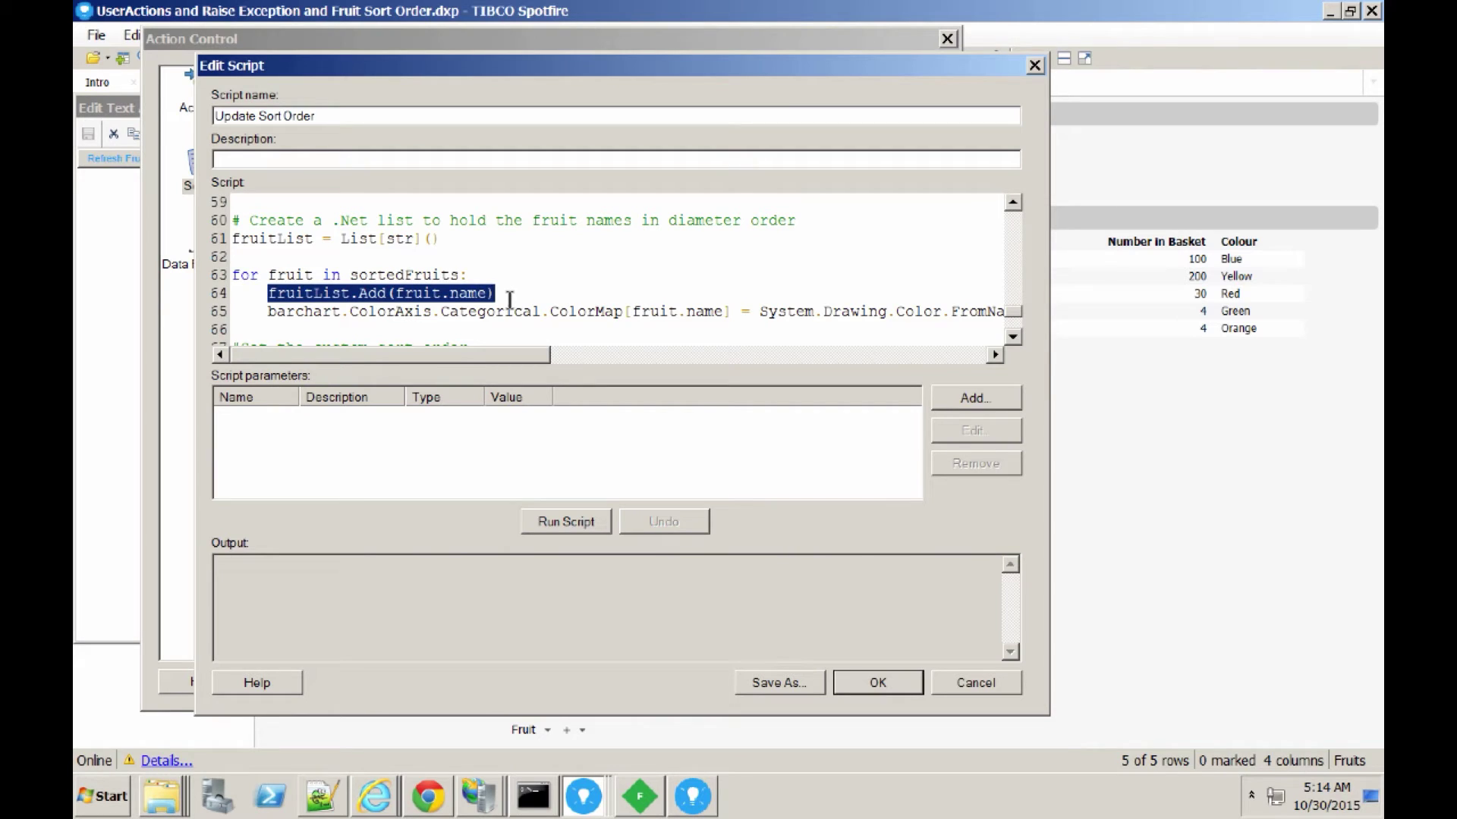
scroll(510, 299, down, 2)
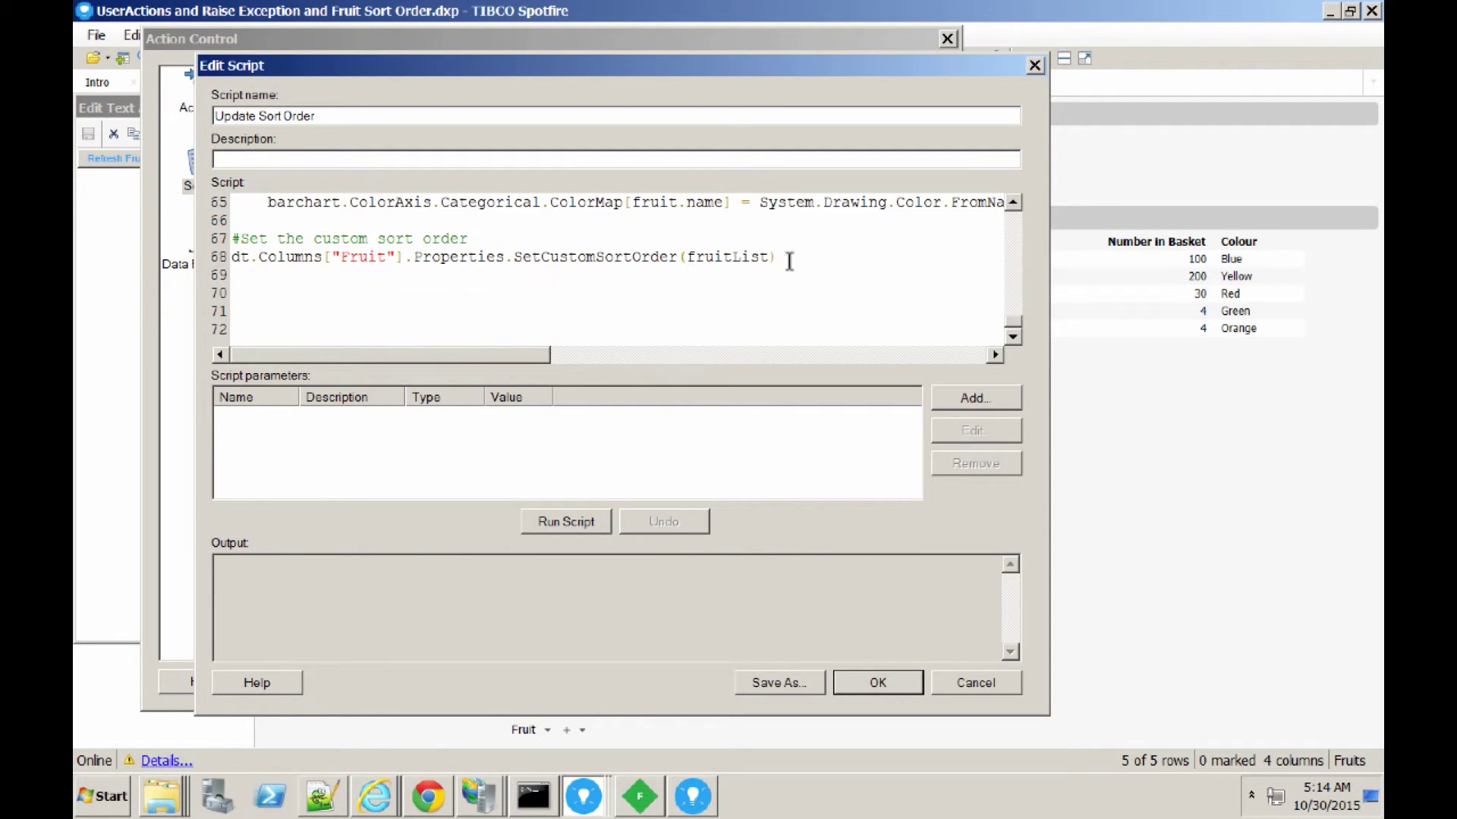
drag(772, 256, 212, 244)
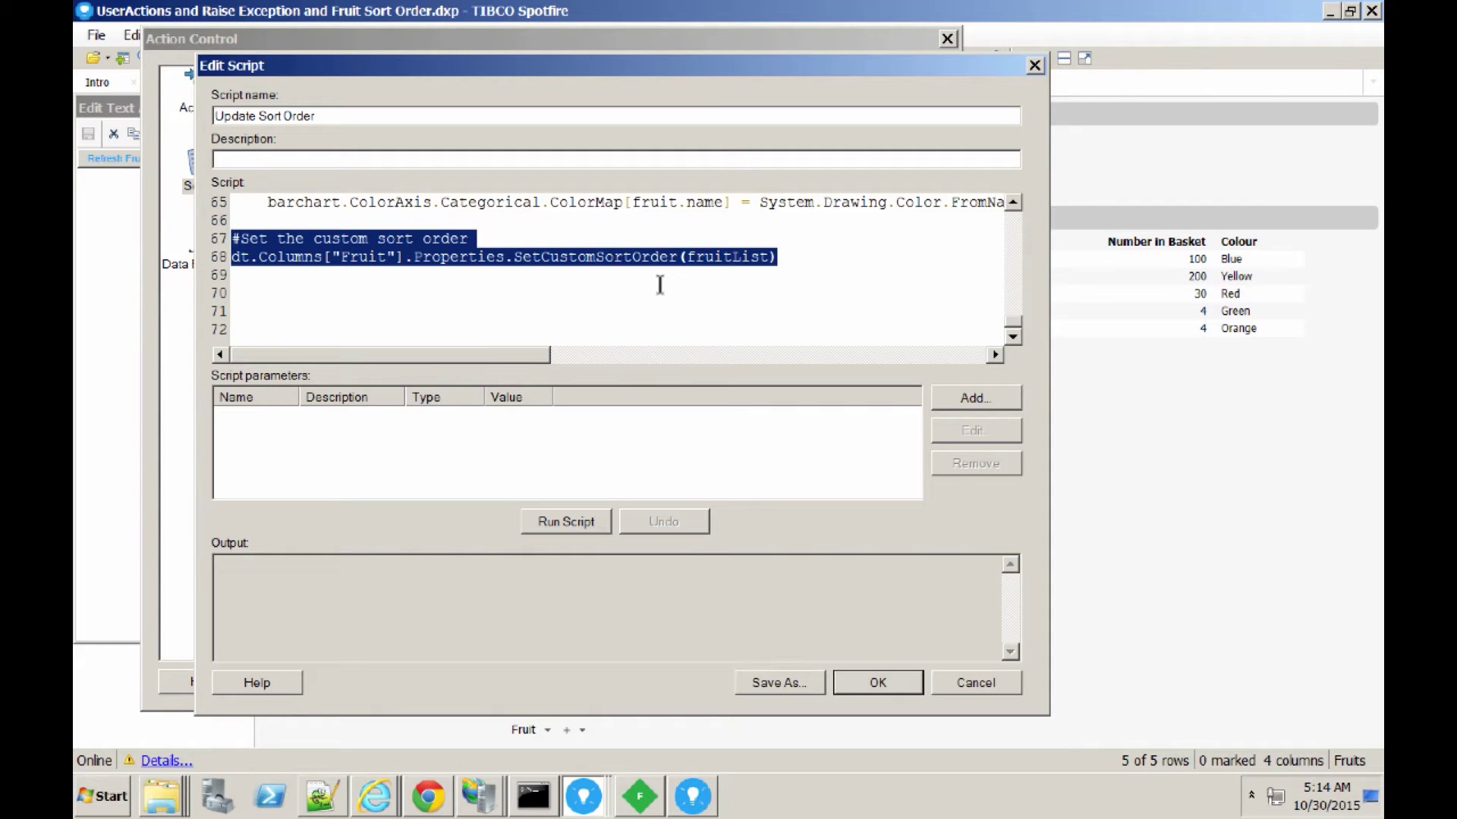
click(1014, 205)
click(1013, 205)
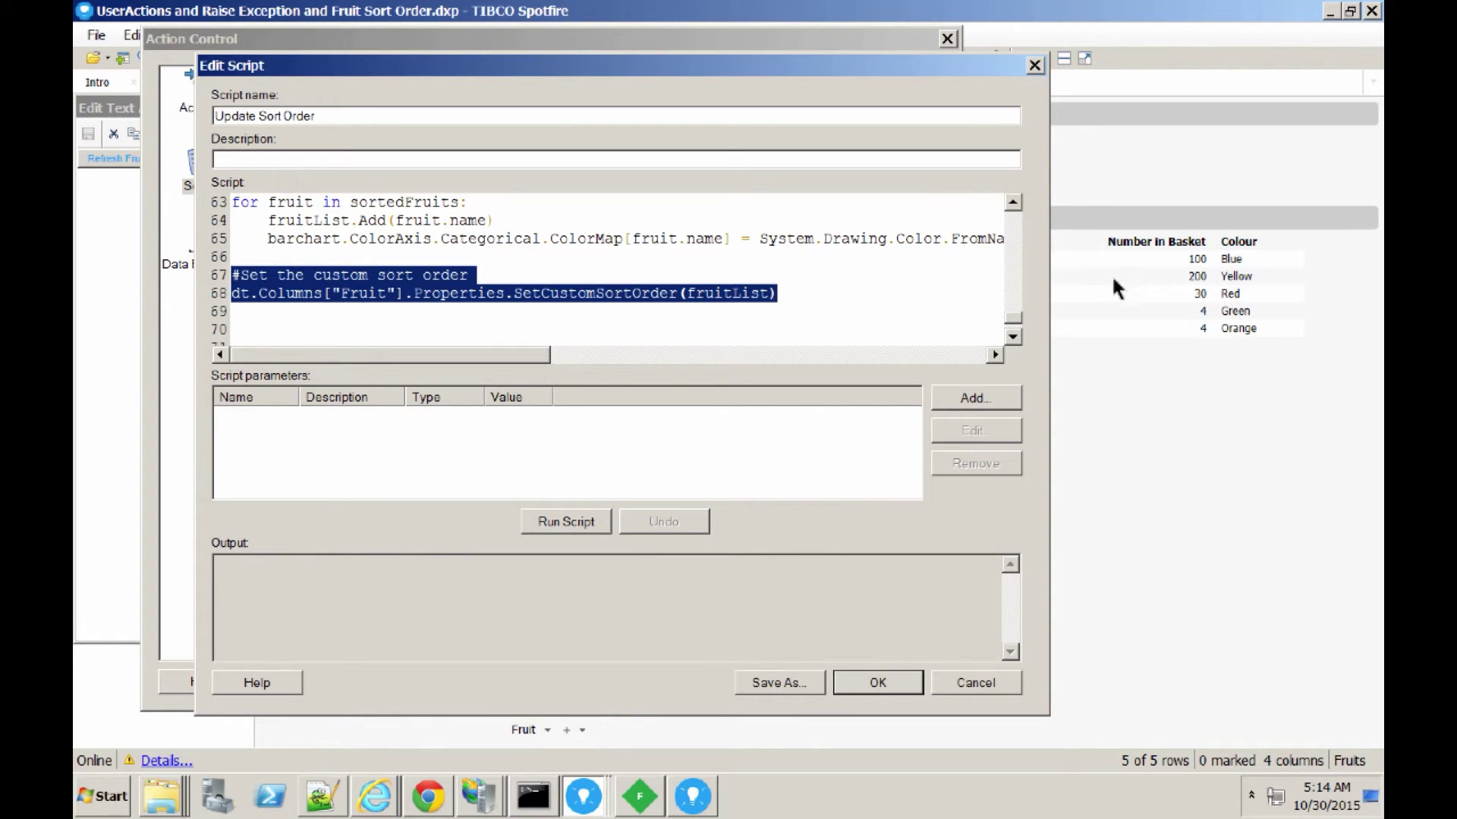
Return to the row-iteration loop and highlight the line reading each row's colour
scroll(1011, 214, up, 2)
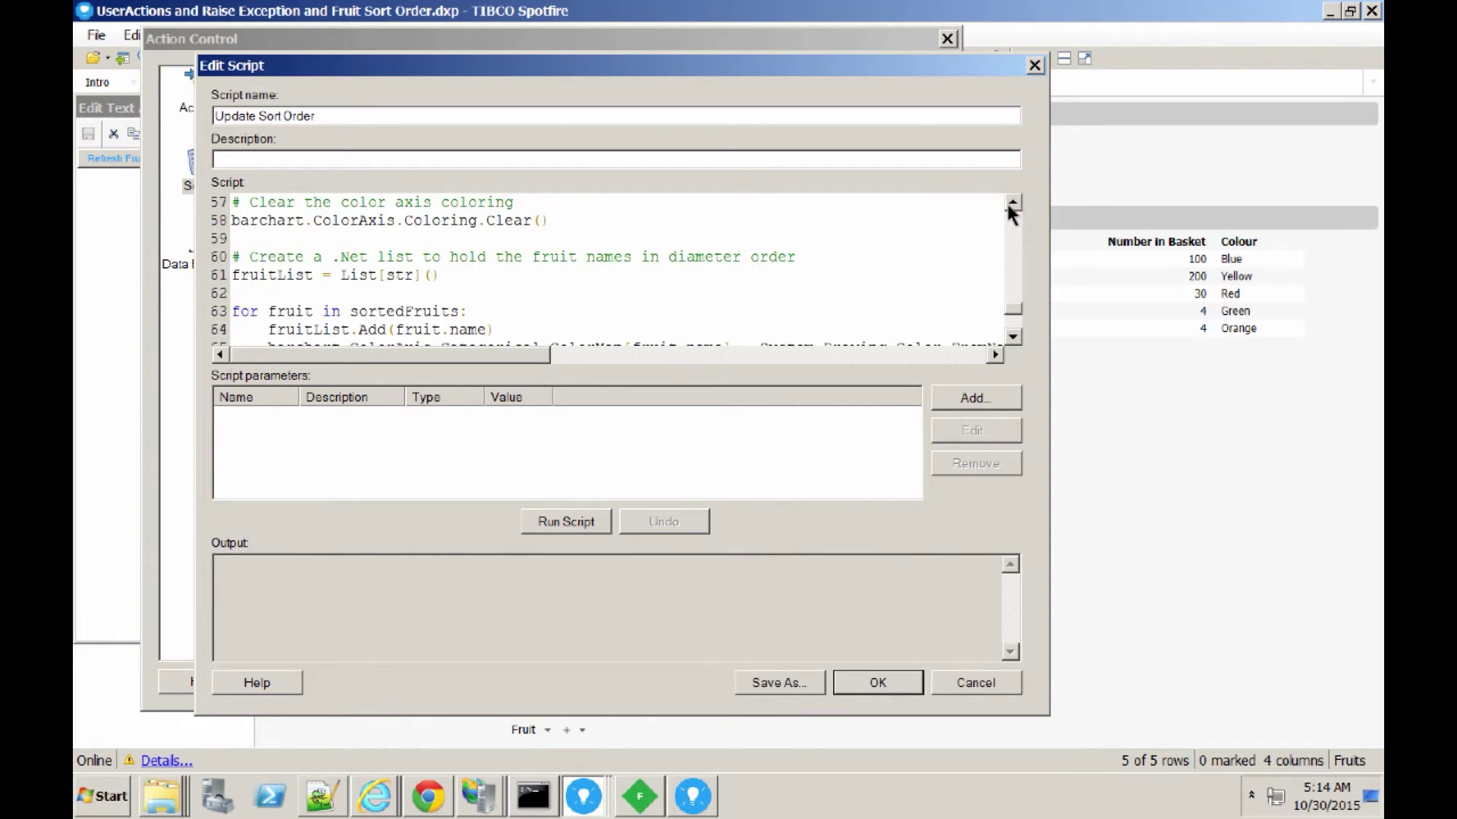
scroll(1011, 214, up, 2)
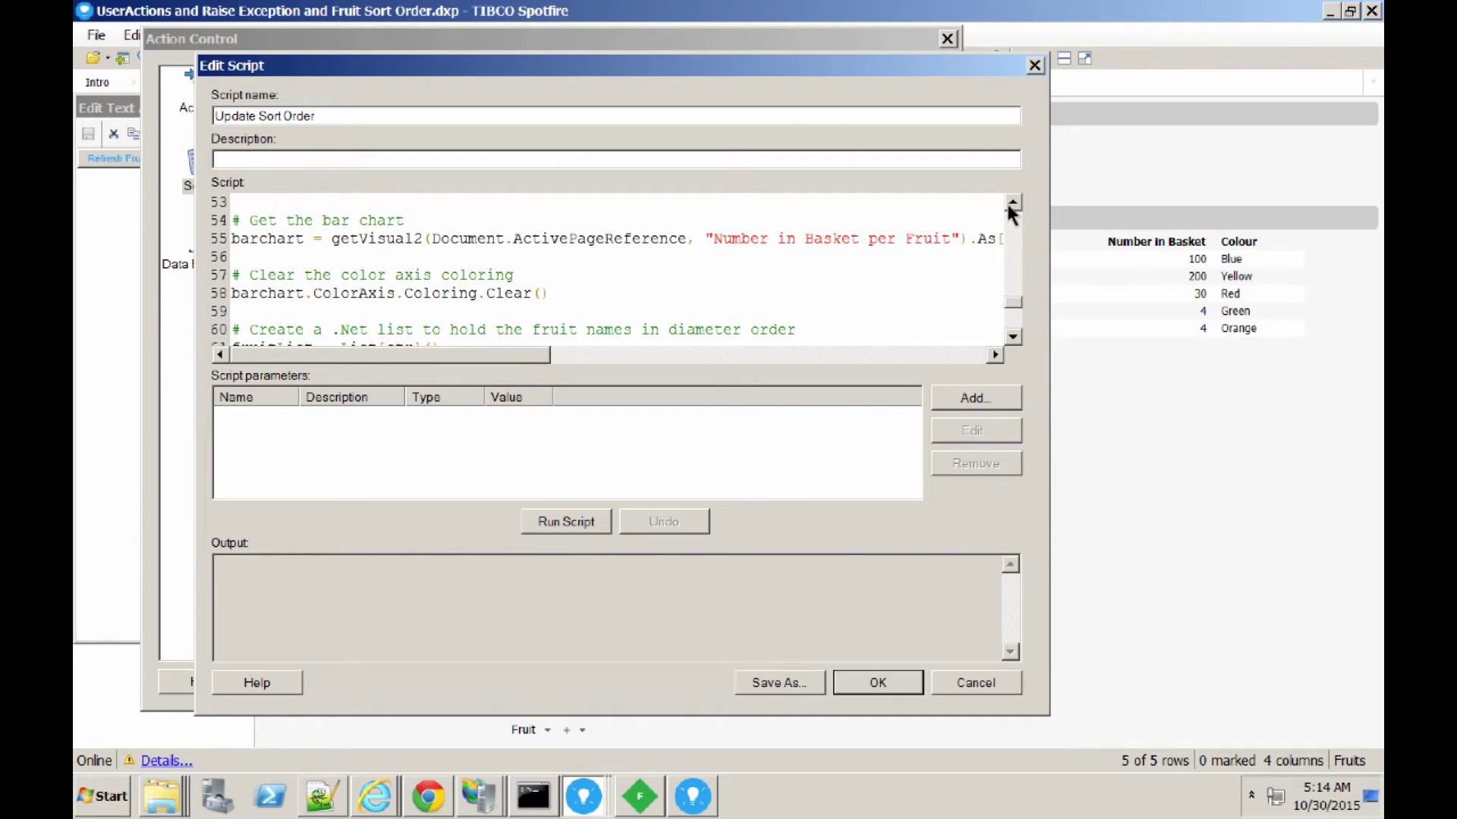
scroll(1011, 214, up, 2)
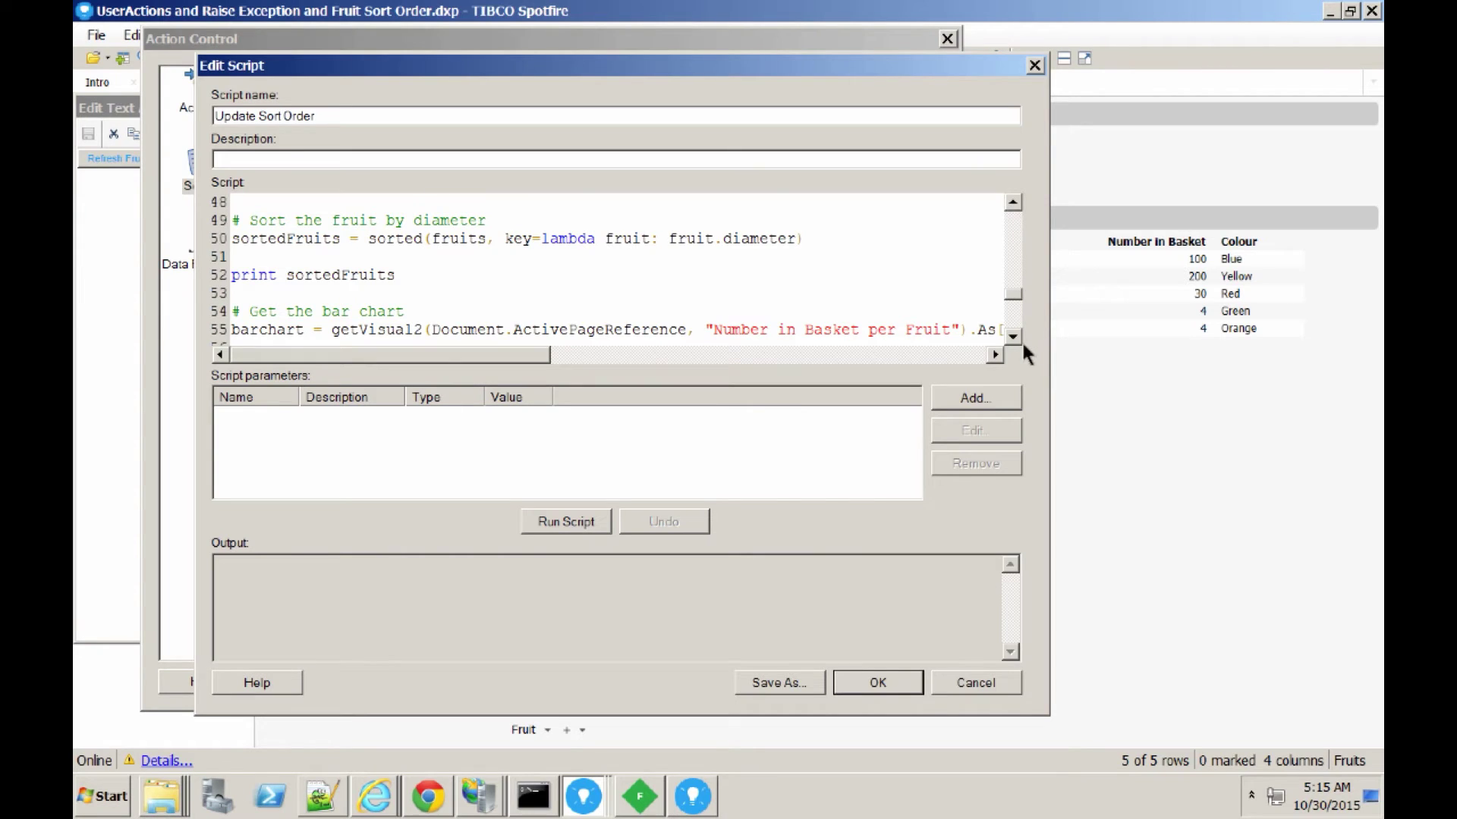
scroll(1015, 207, up, 2)
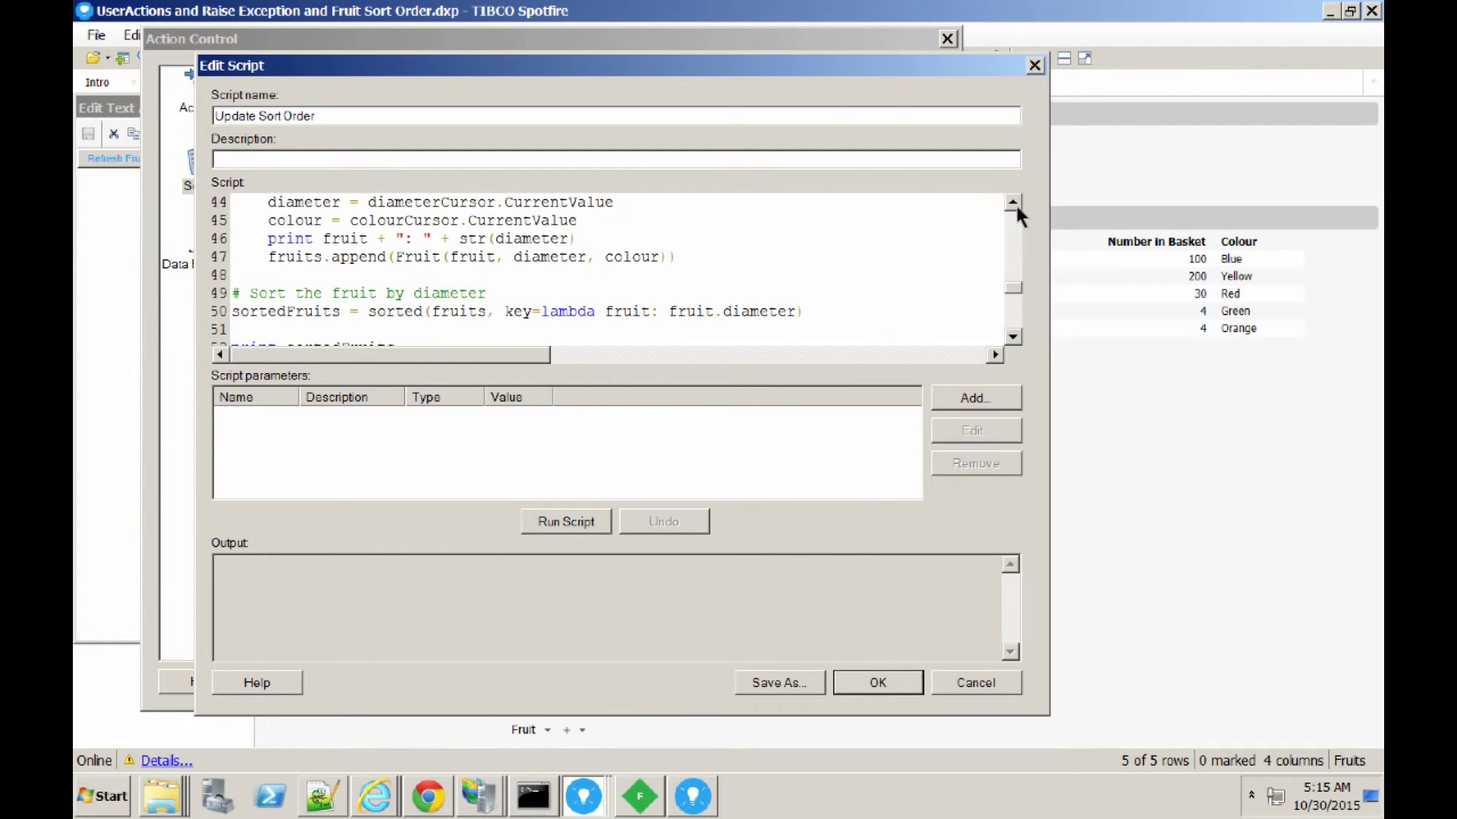
click(1013, 203)
click(1013, 203)
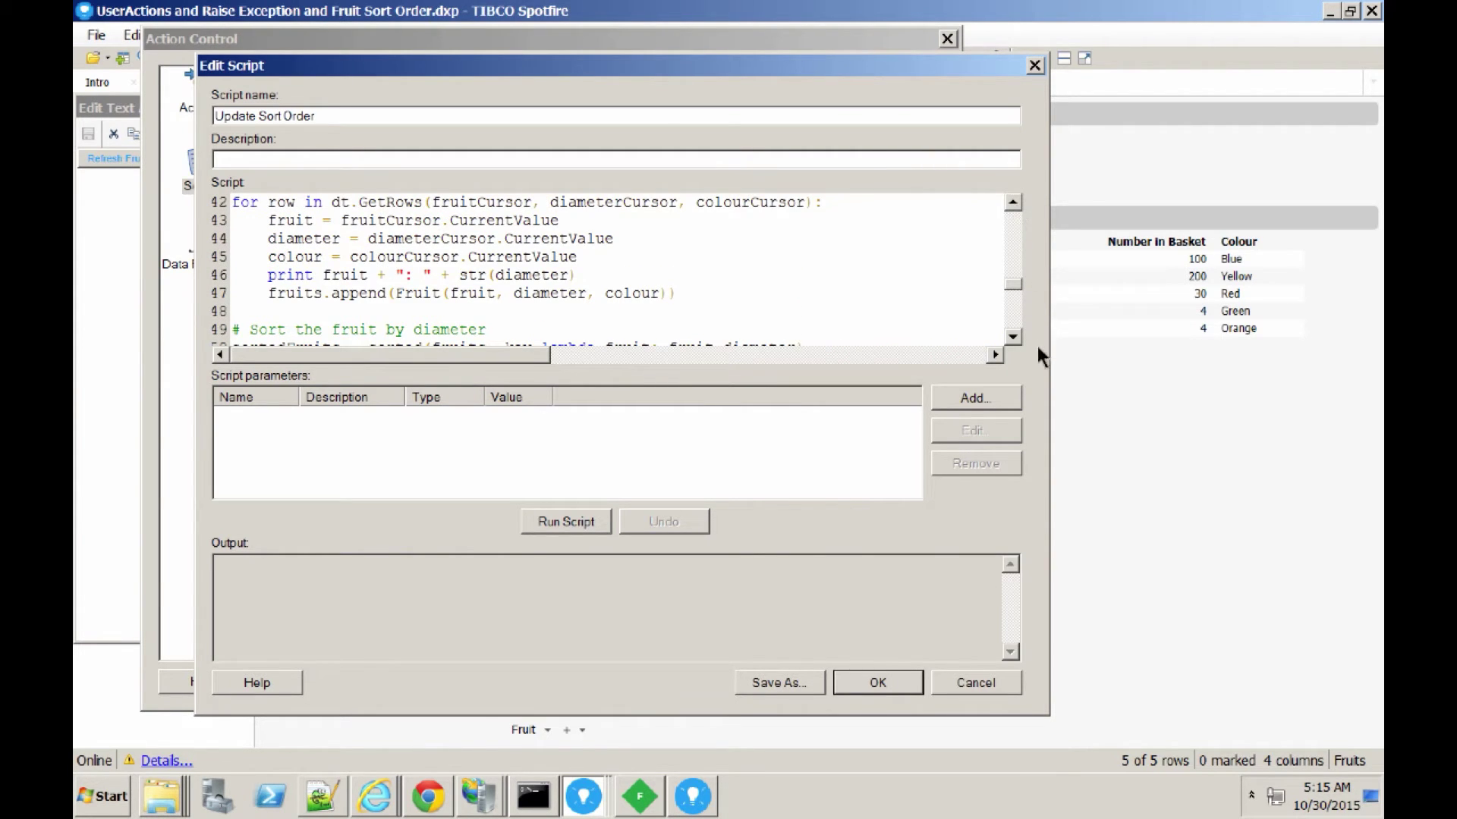
drag(268, 257, 594, 257)
Select line 65's ColorMap assignment to read it, then close the script dialogs
scroll(595, 256, down, 2)
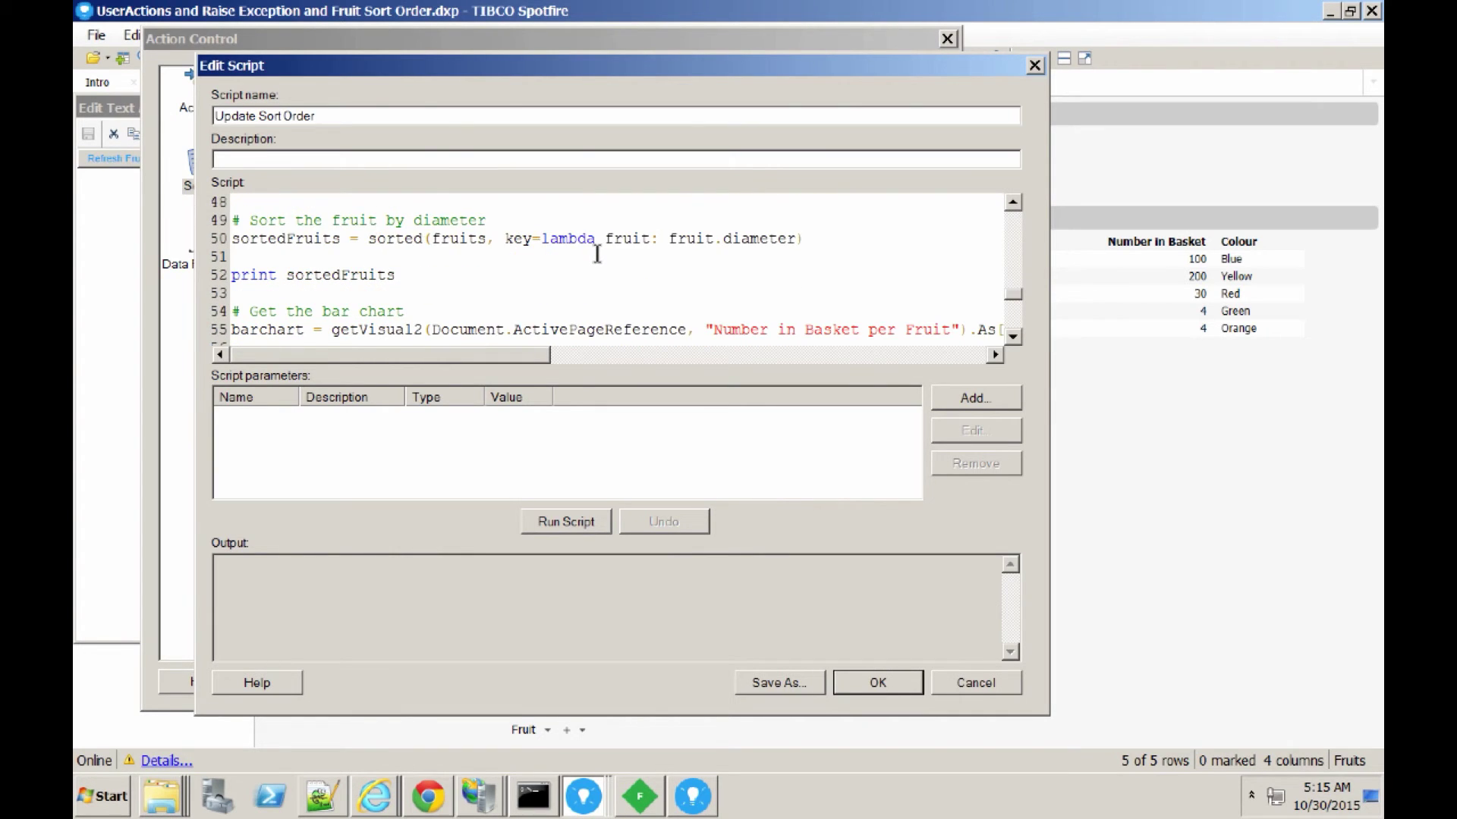
scroll(597, 254, down, 1)
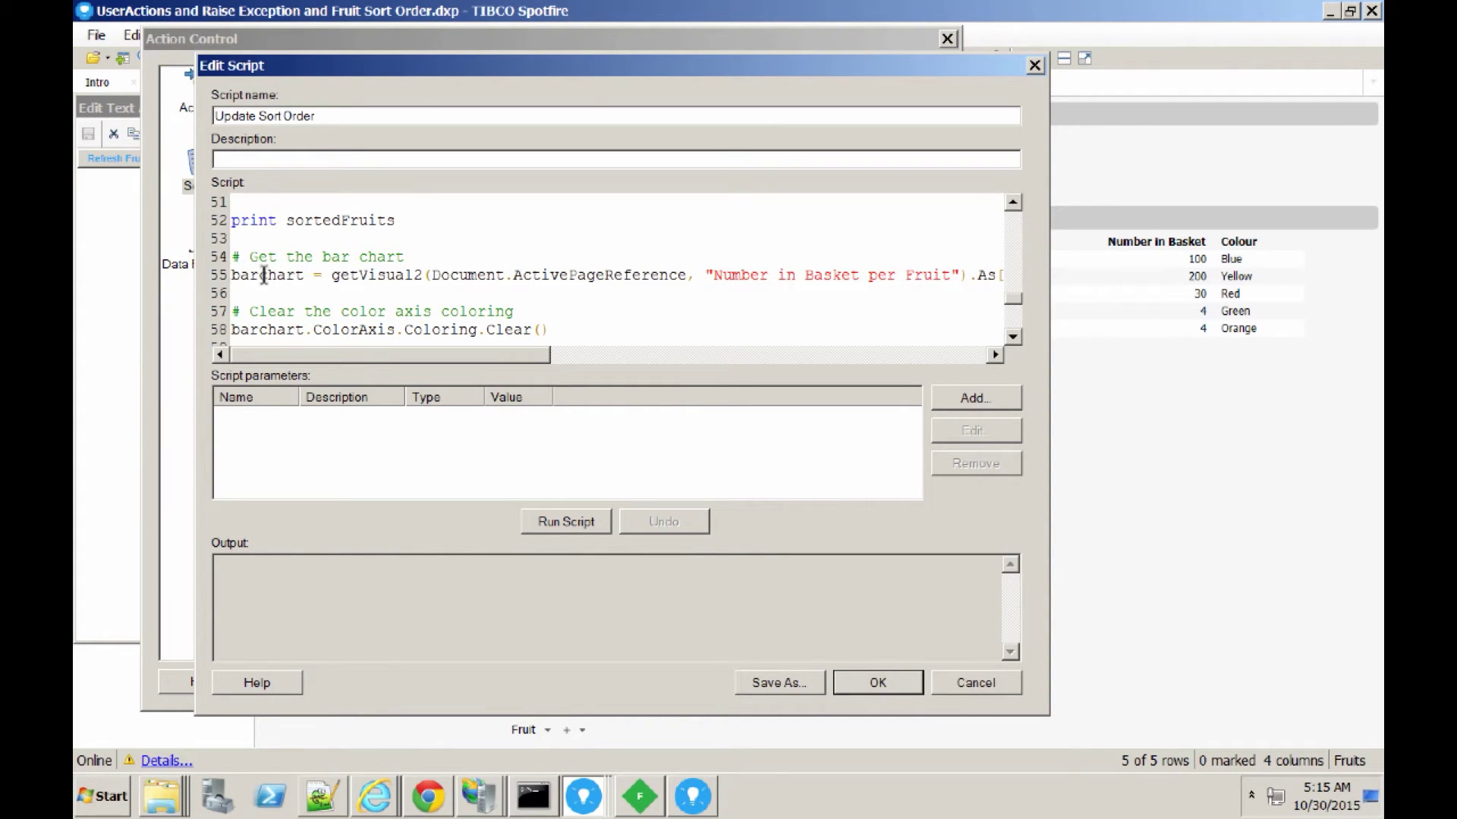
scroll(418, 285, down, 1)
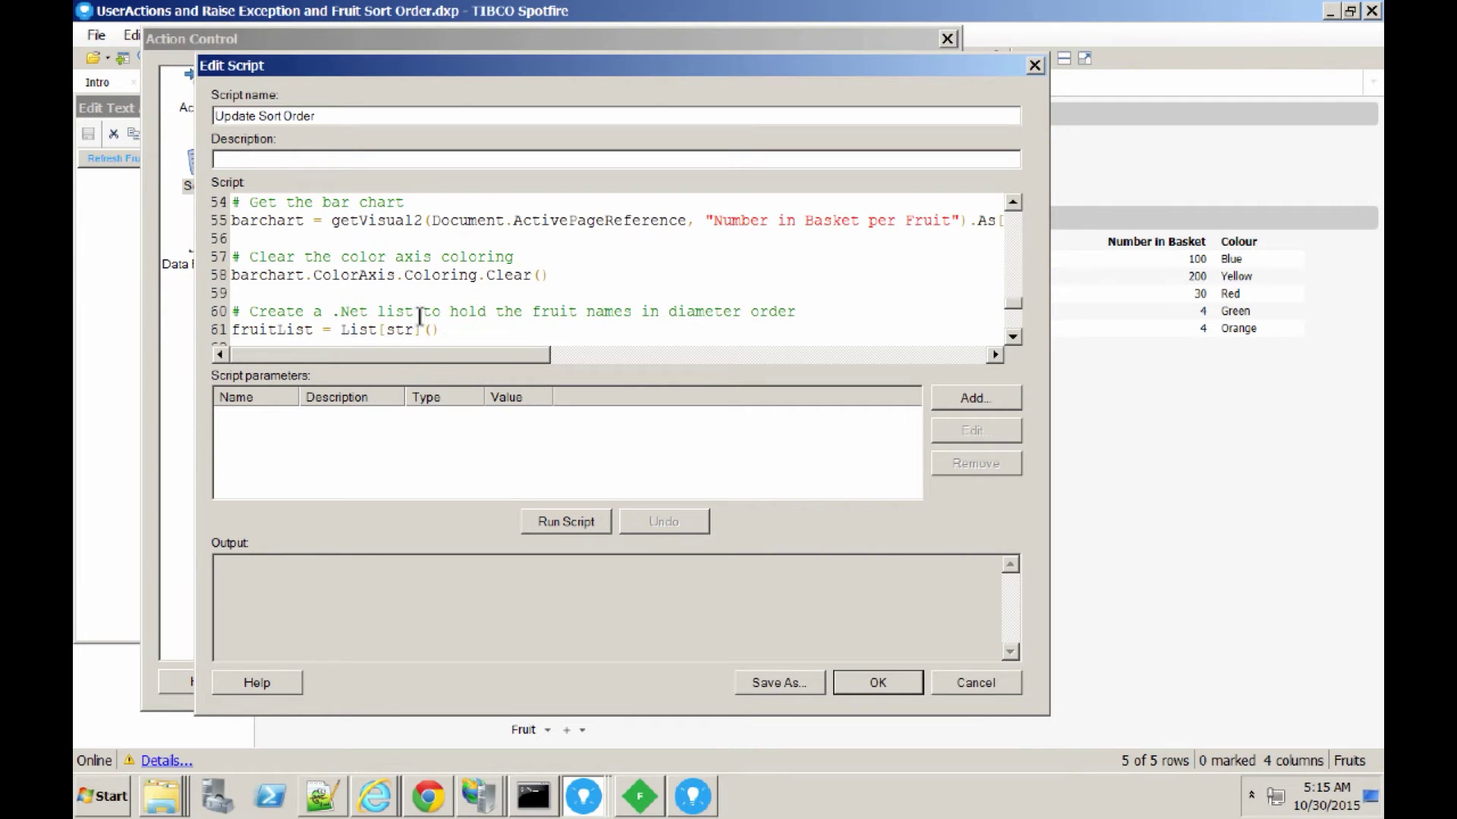
mouse_move(410, 352)
mouse_down()
mouse_move(463, 355)
mouse_move(390, 354)
mouse_up()
scroll(386, 277, down, 1)
scroll(385, 277, down, 1)
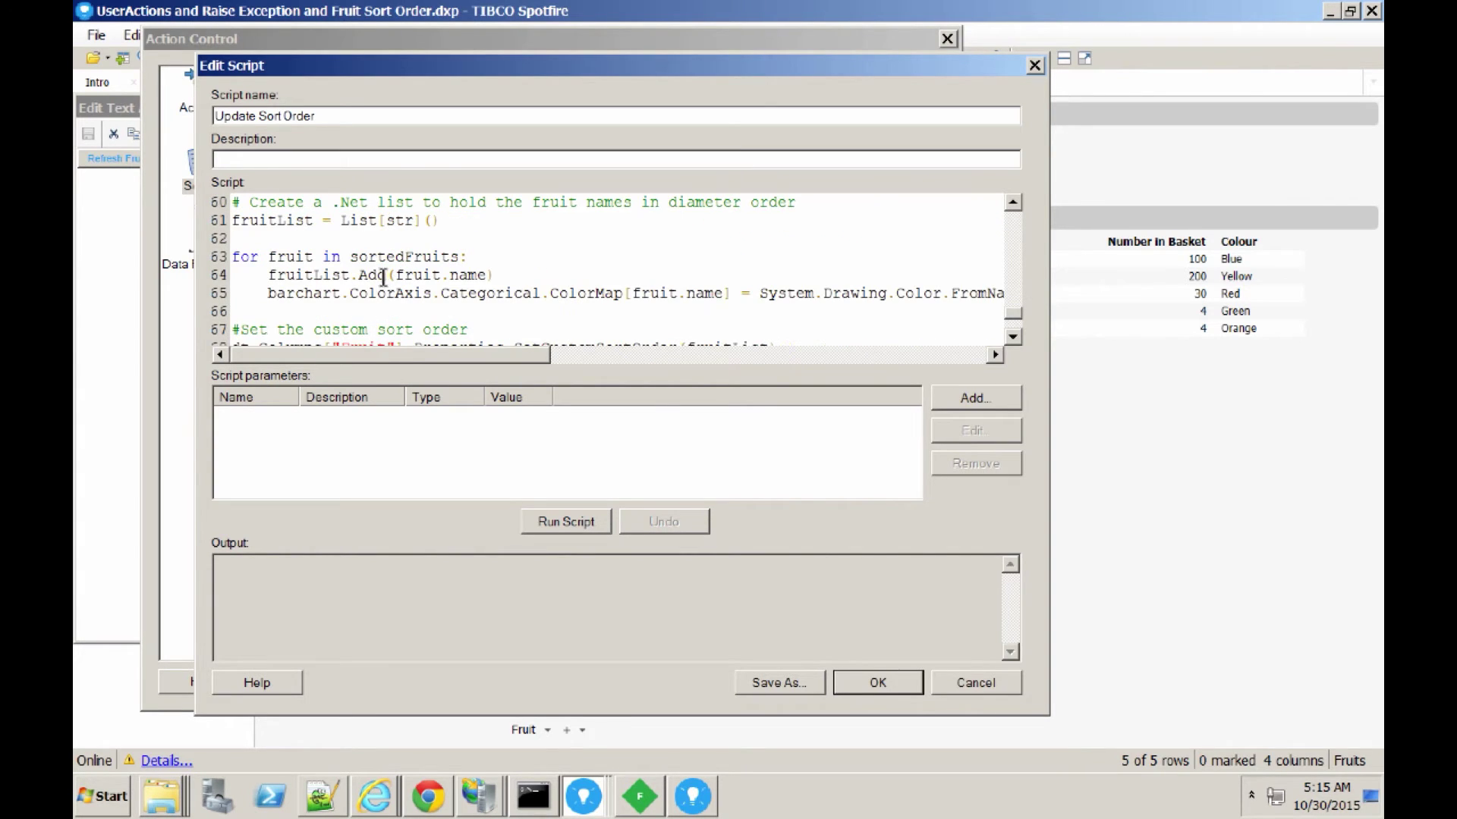
drag(267, 294, 584, 308)
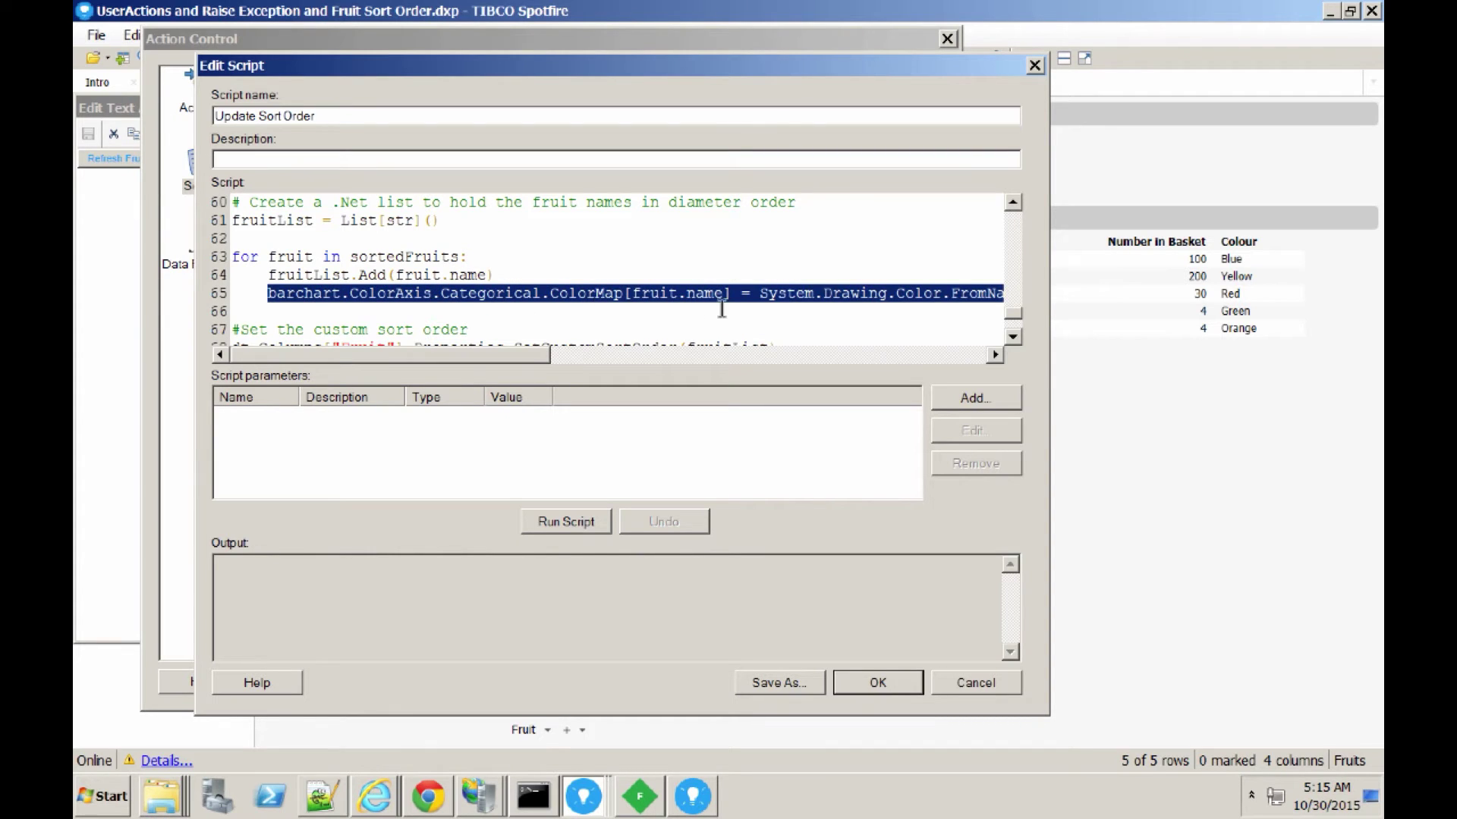
drag(536, 352, 606, 353)
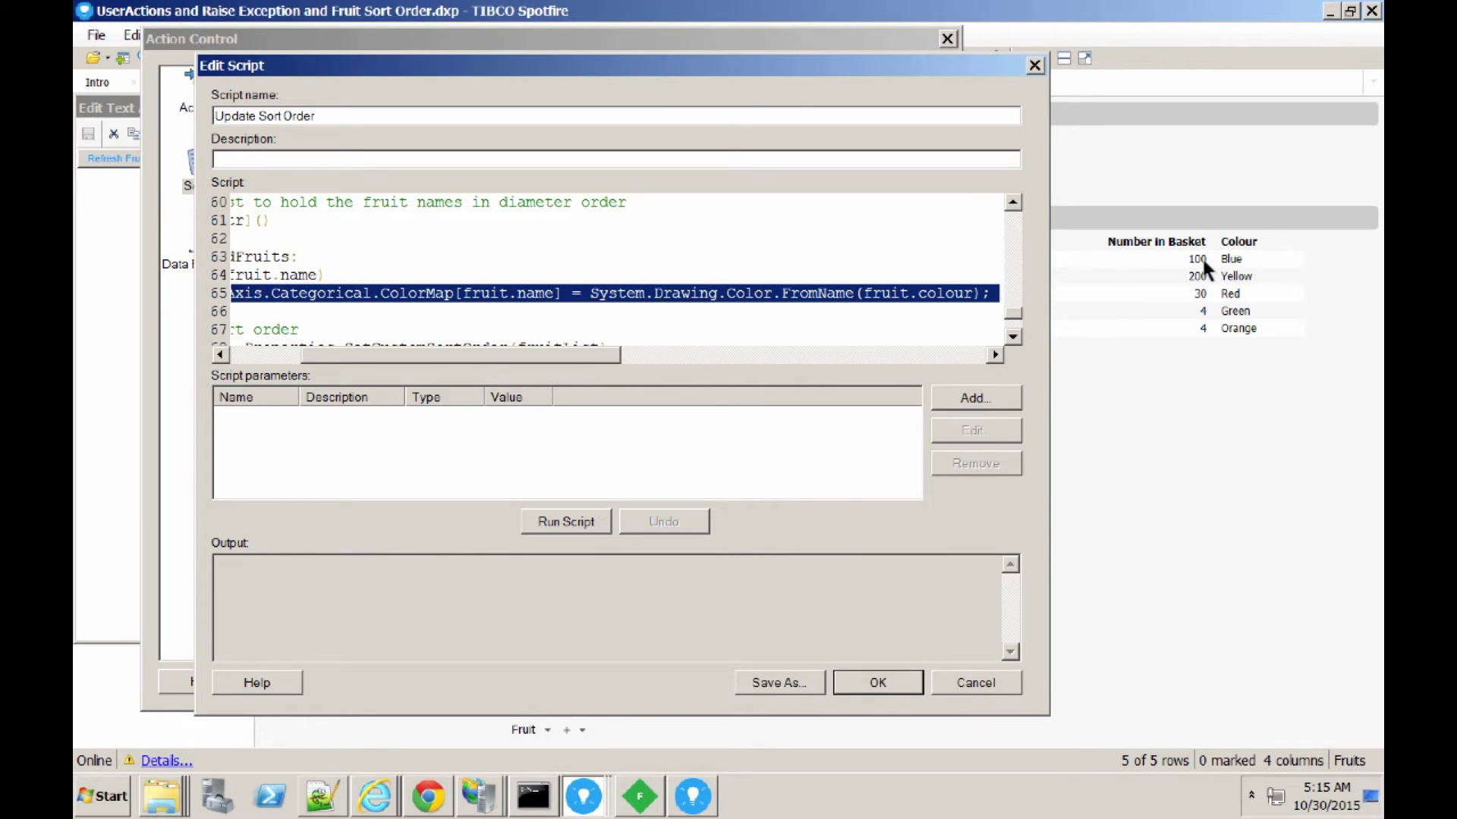
key(Escape)
key(Escape)
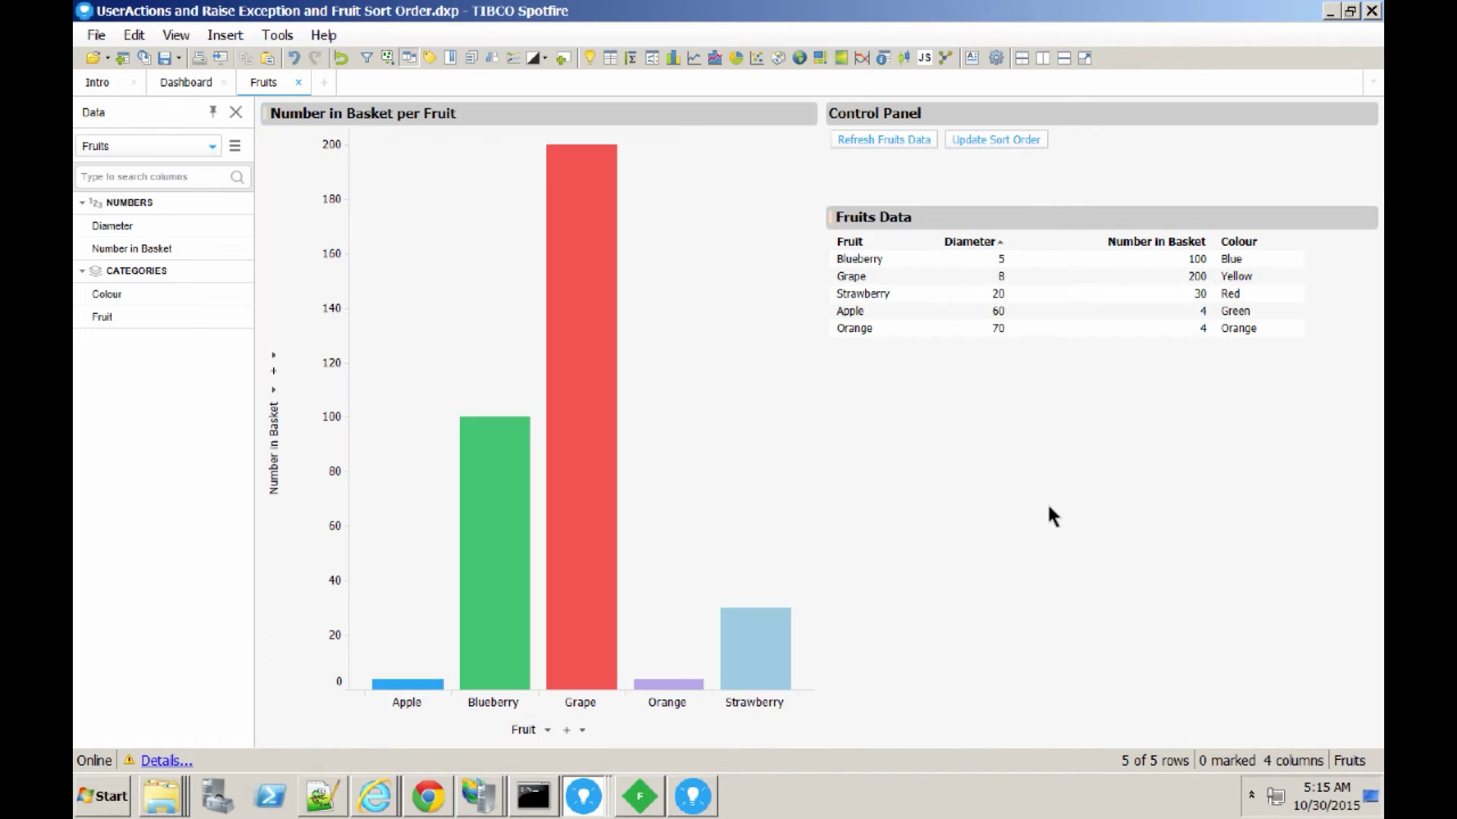
Run Update Sort Order so bars go Blueberry, Grape, Strawberry, Apple, Orange in their fruit colours
click(971, 144)
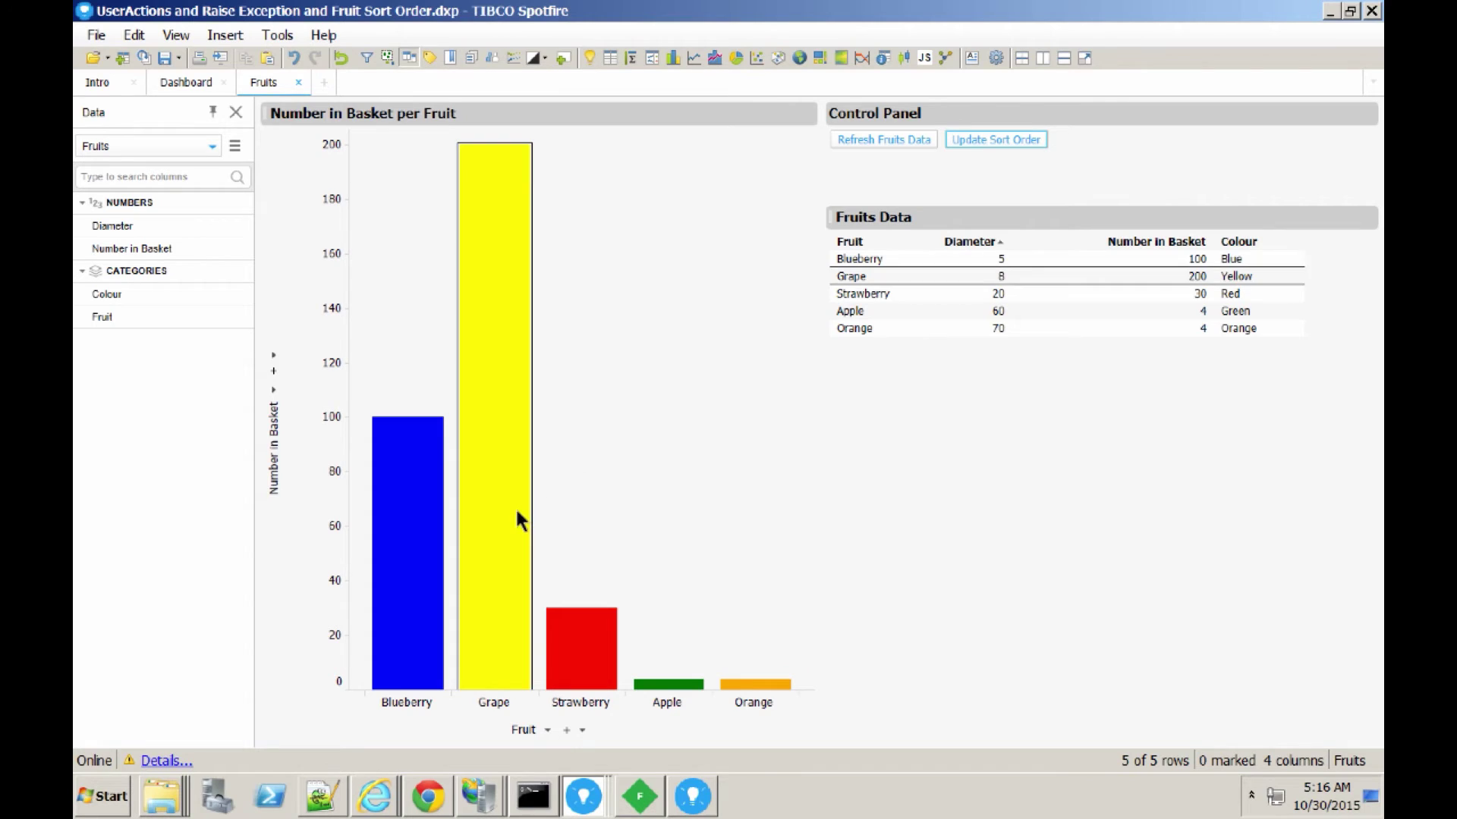
Refresh the fruit data to bring in Plum, check its row, then re-sort by diameter
click(880, 139)
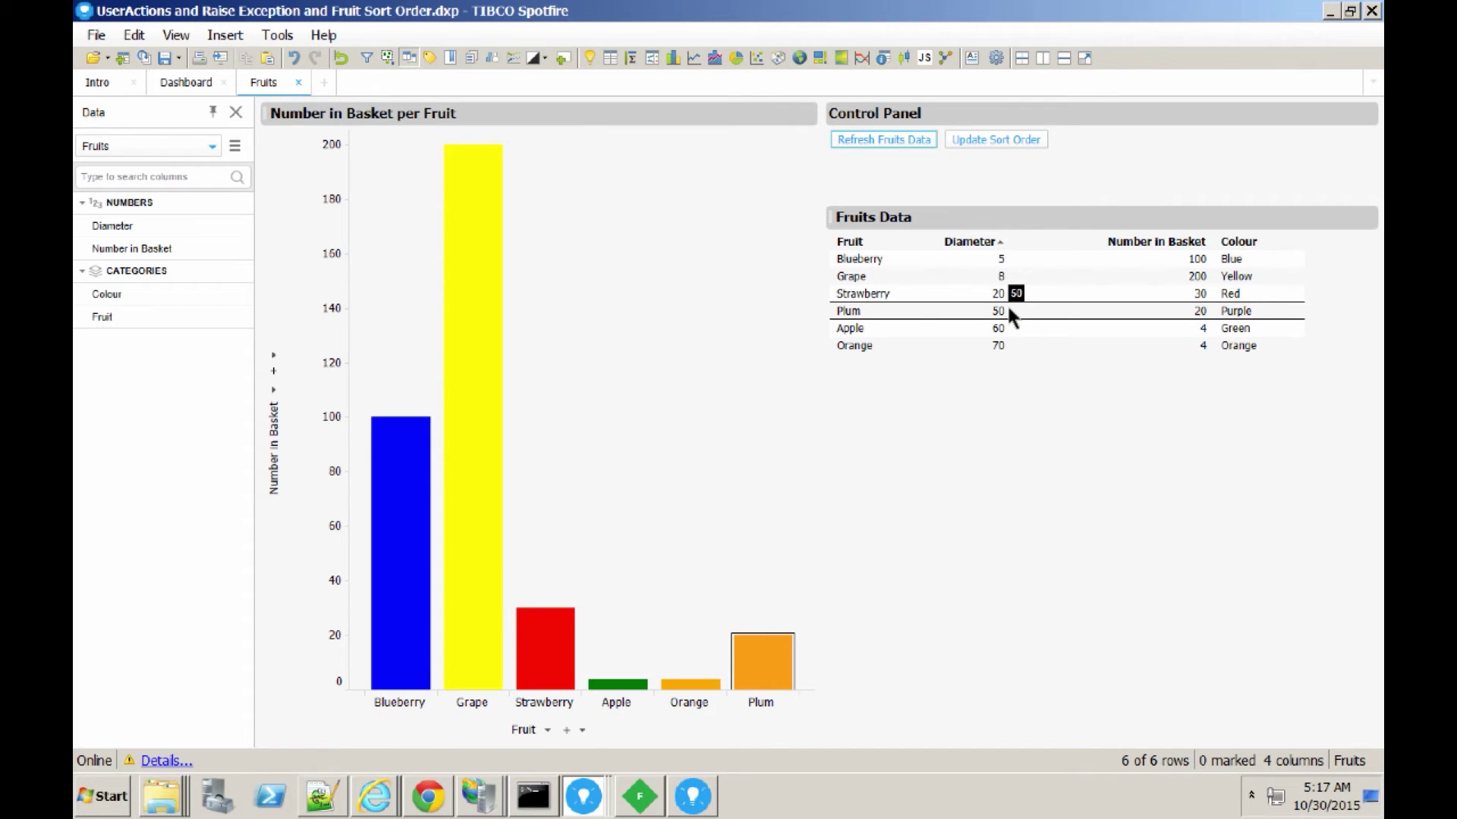
click(1009, 310)
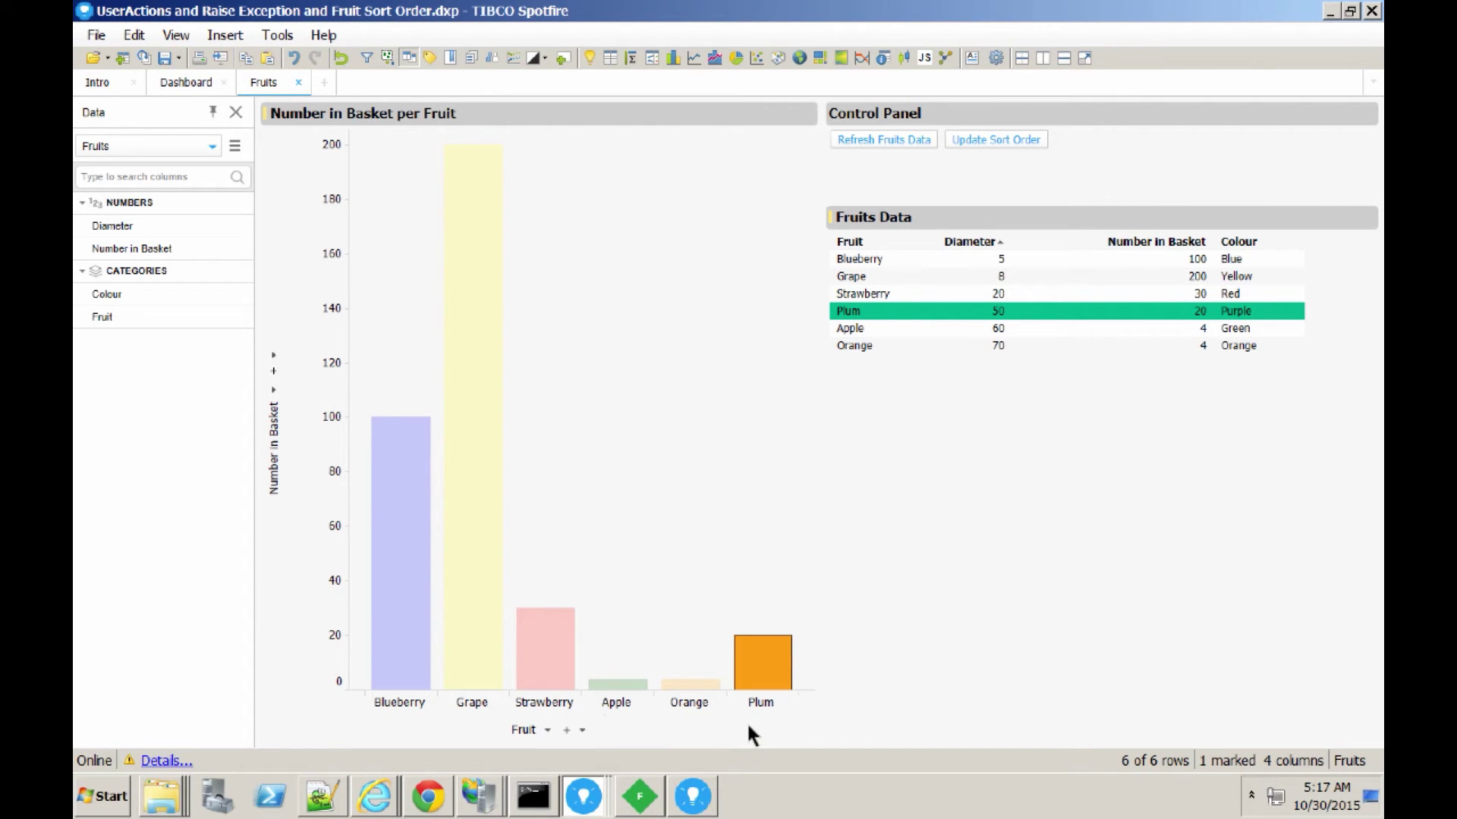
click(711, 566)
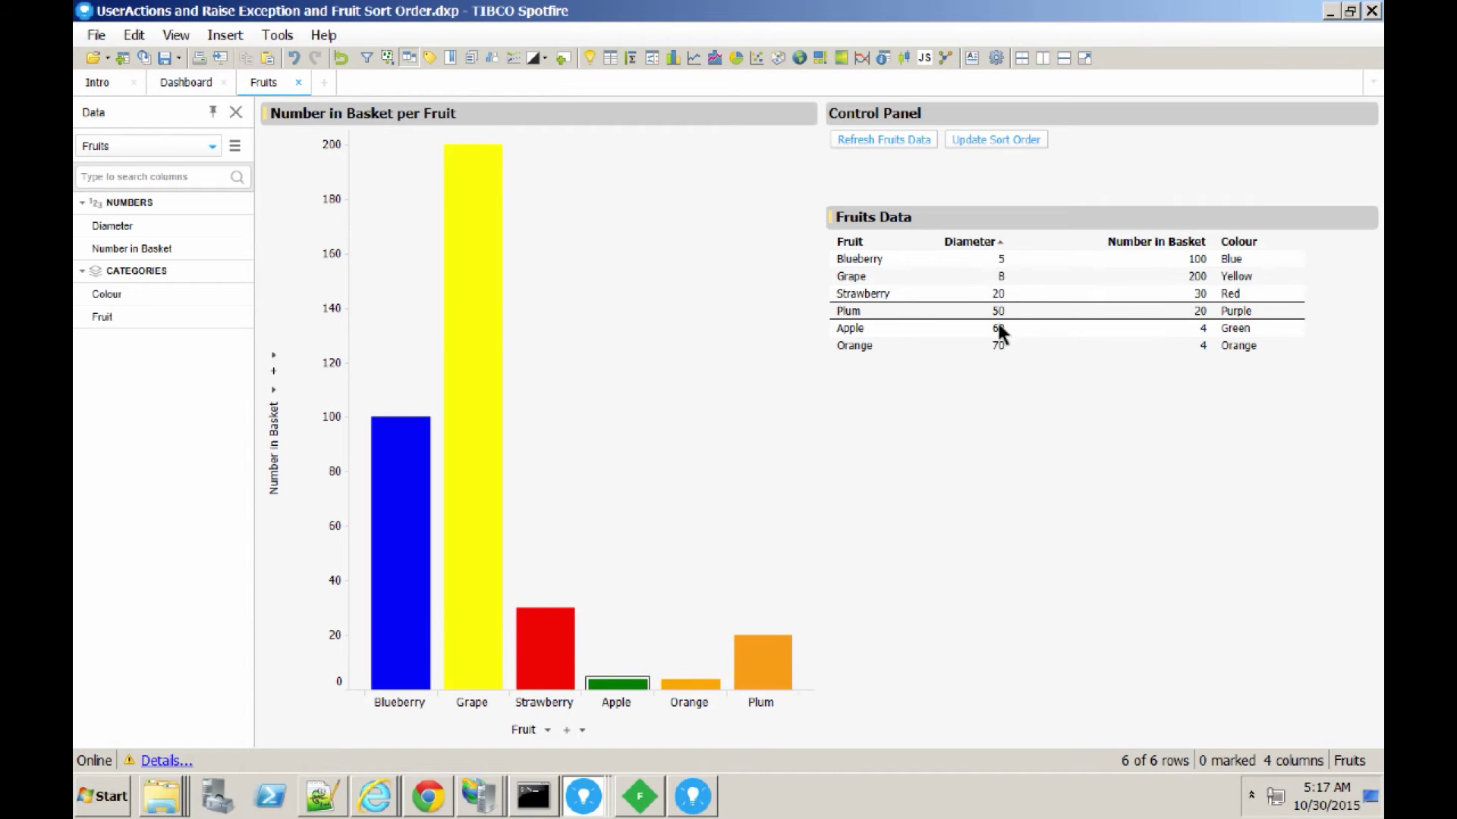
click(993, 140)
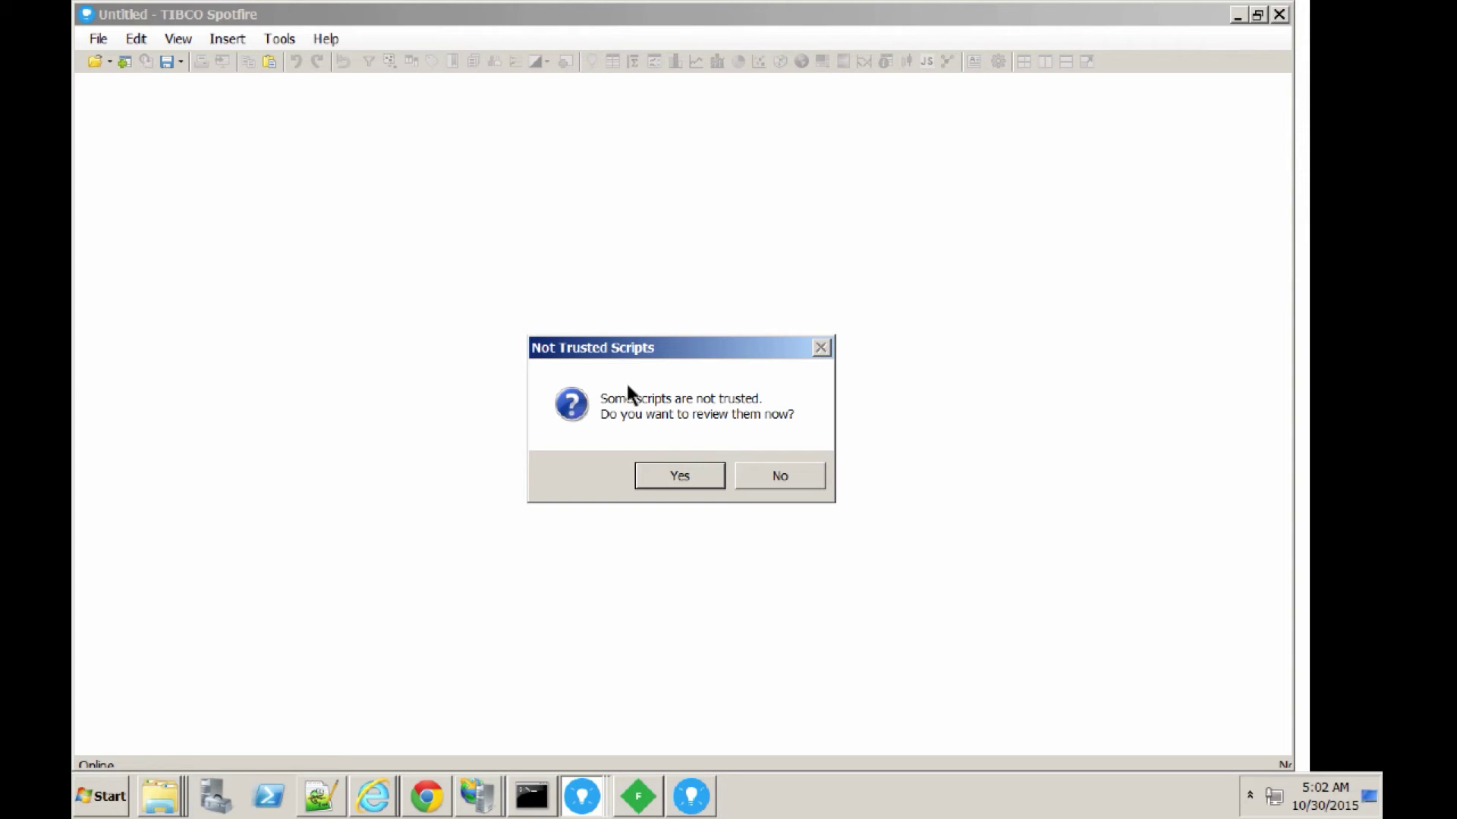
Review the untrusted scripts in Document Properties, widening Remark and checking the JavaScript list
click(657, 475)
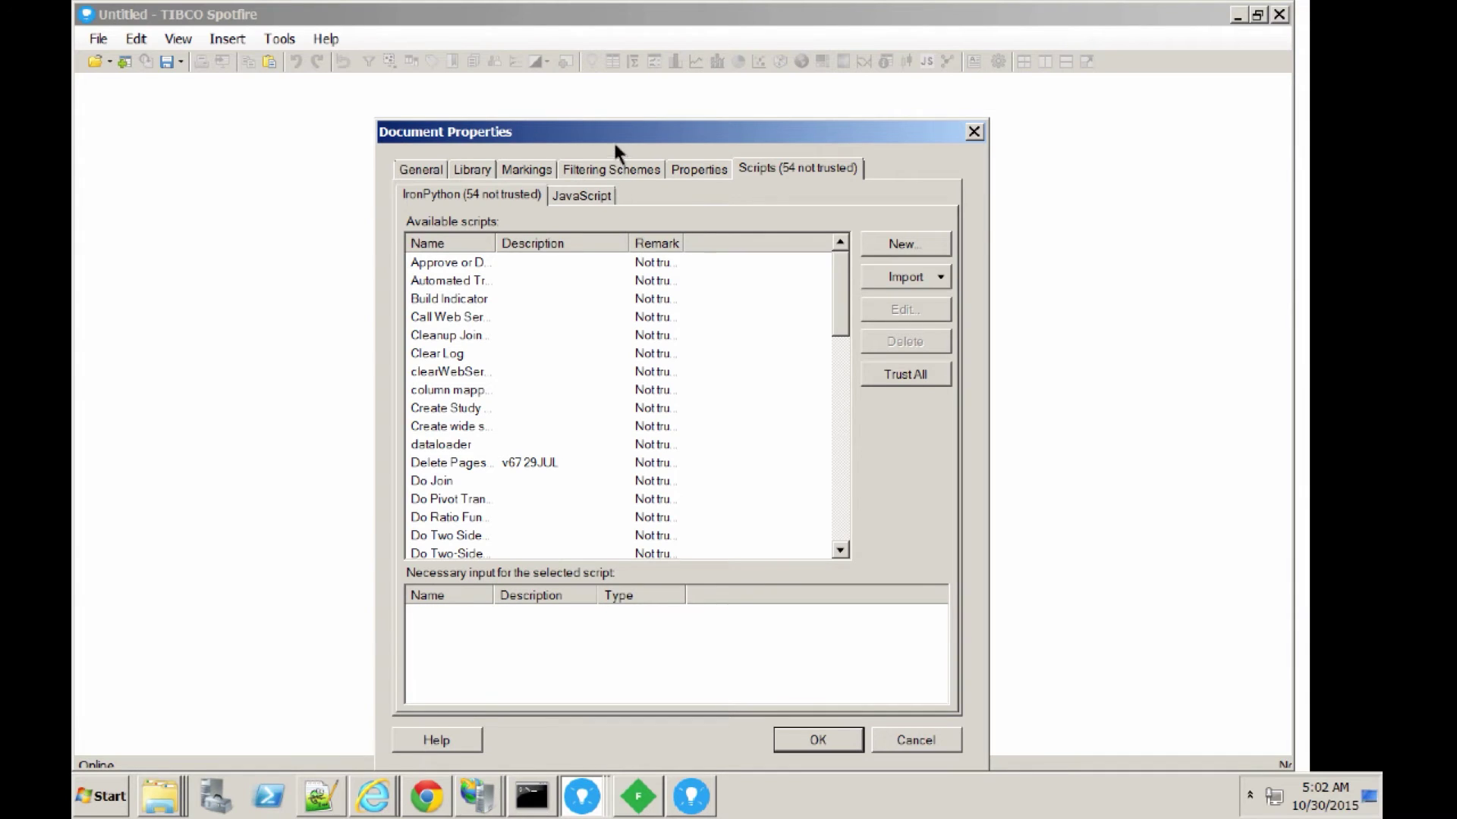
drag(617, 138, 629, 122)
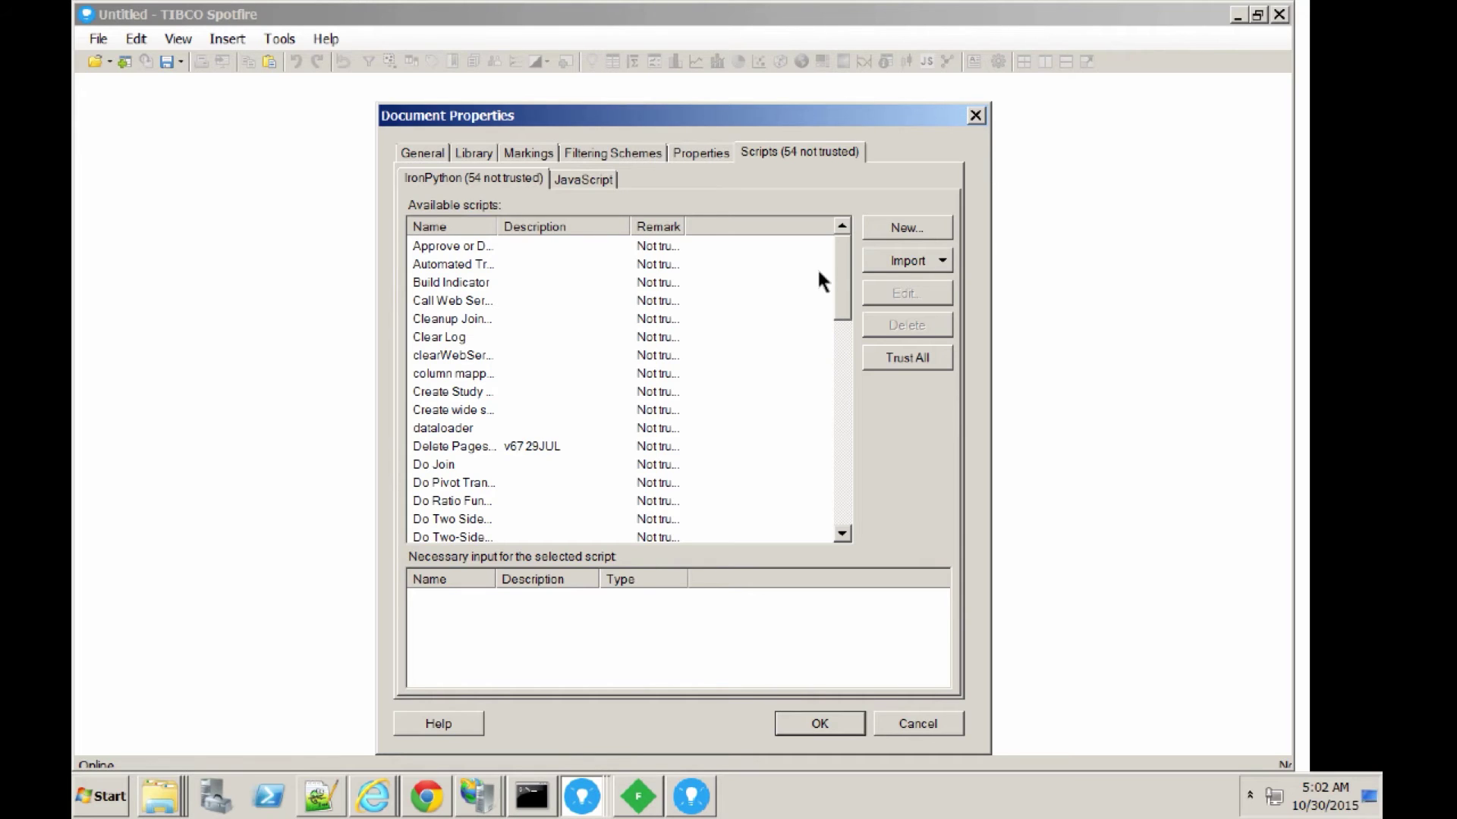
drag(685, 226, 783, 228)
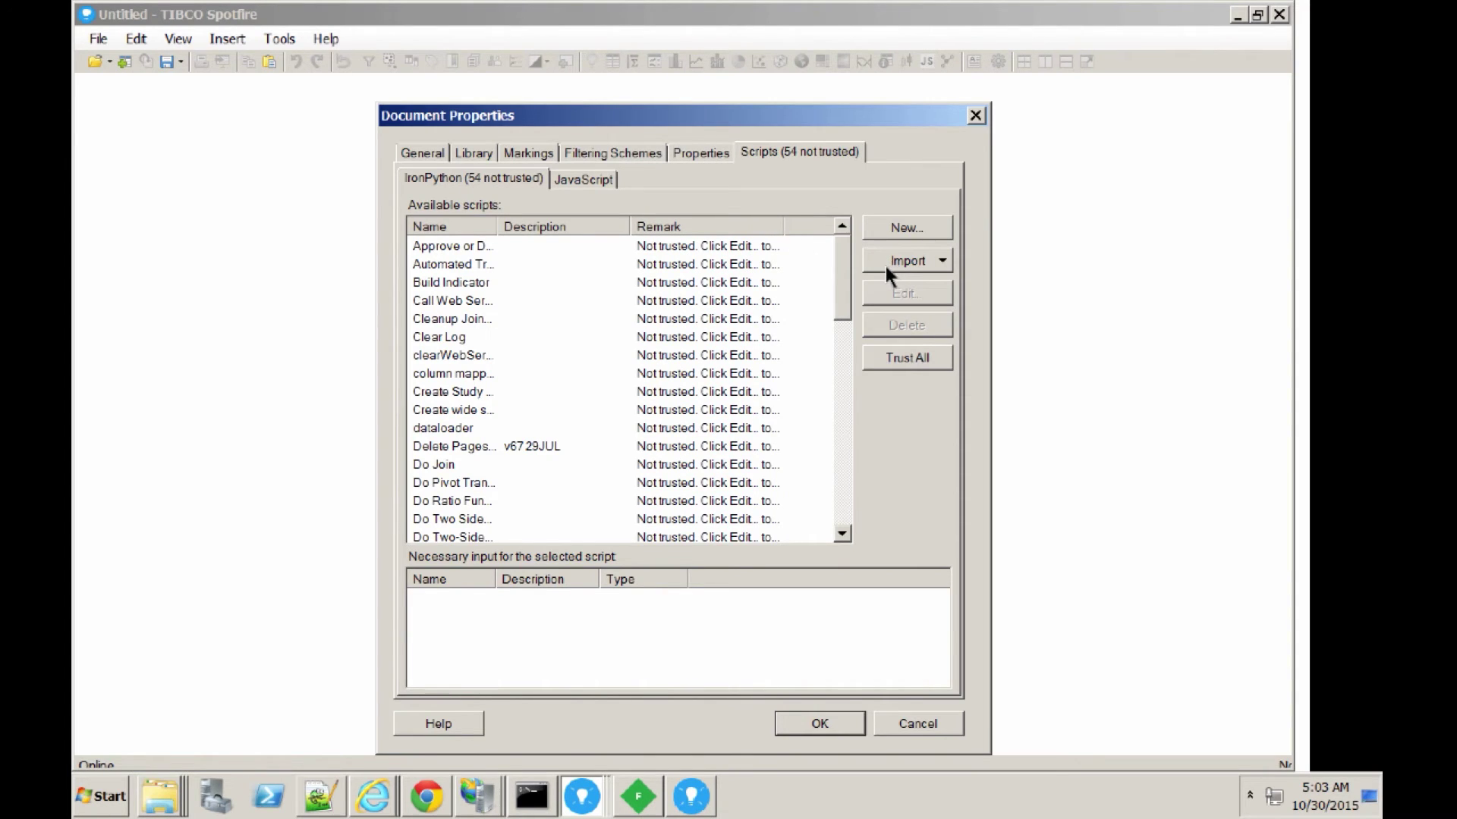
click(604, 176)
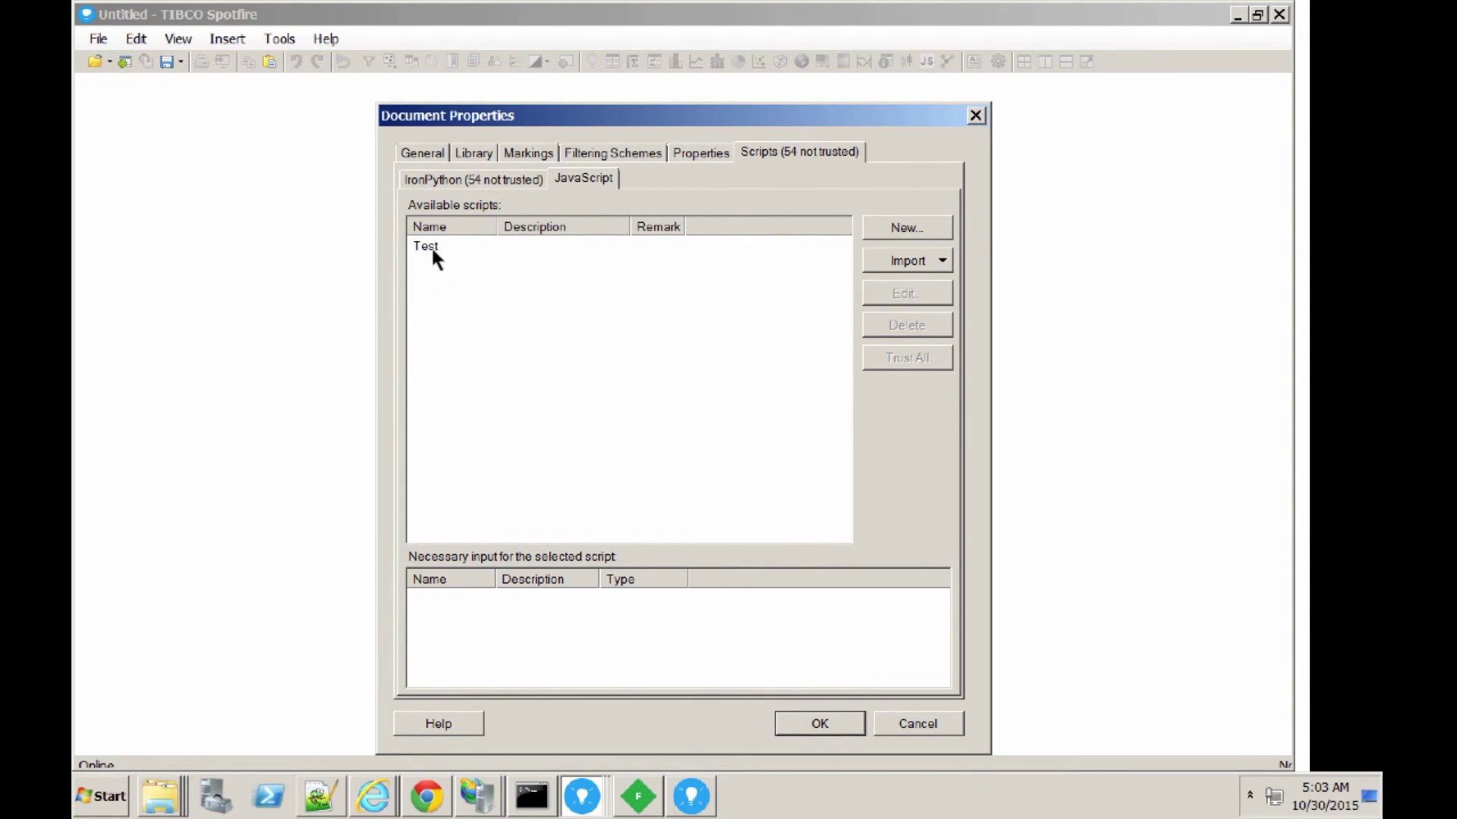
click(487, 182)
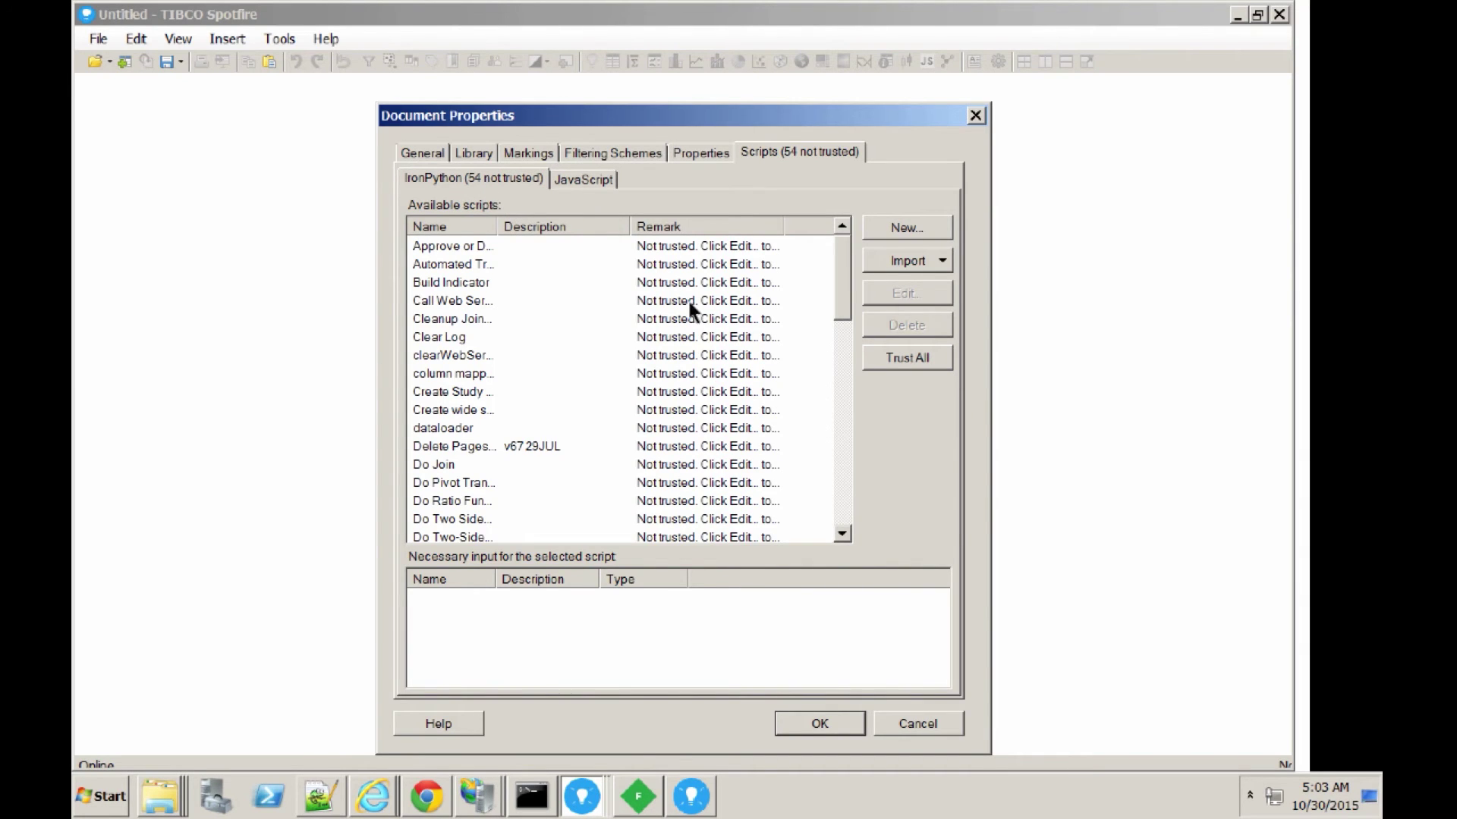
Trust the Call Web Service script, then trust all remaining IronPython scripts
click(752, 301)
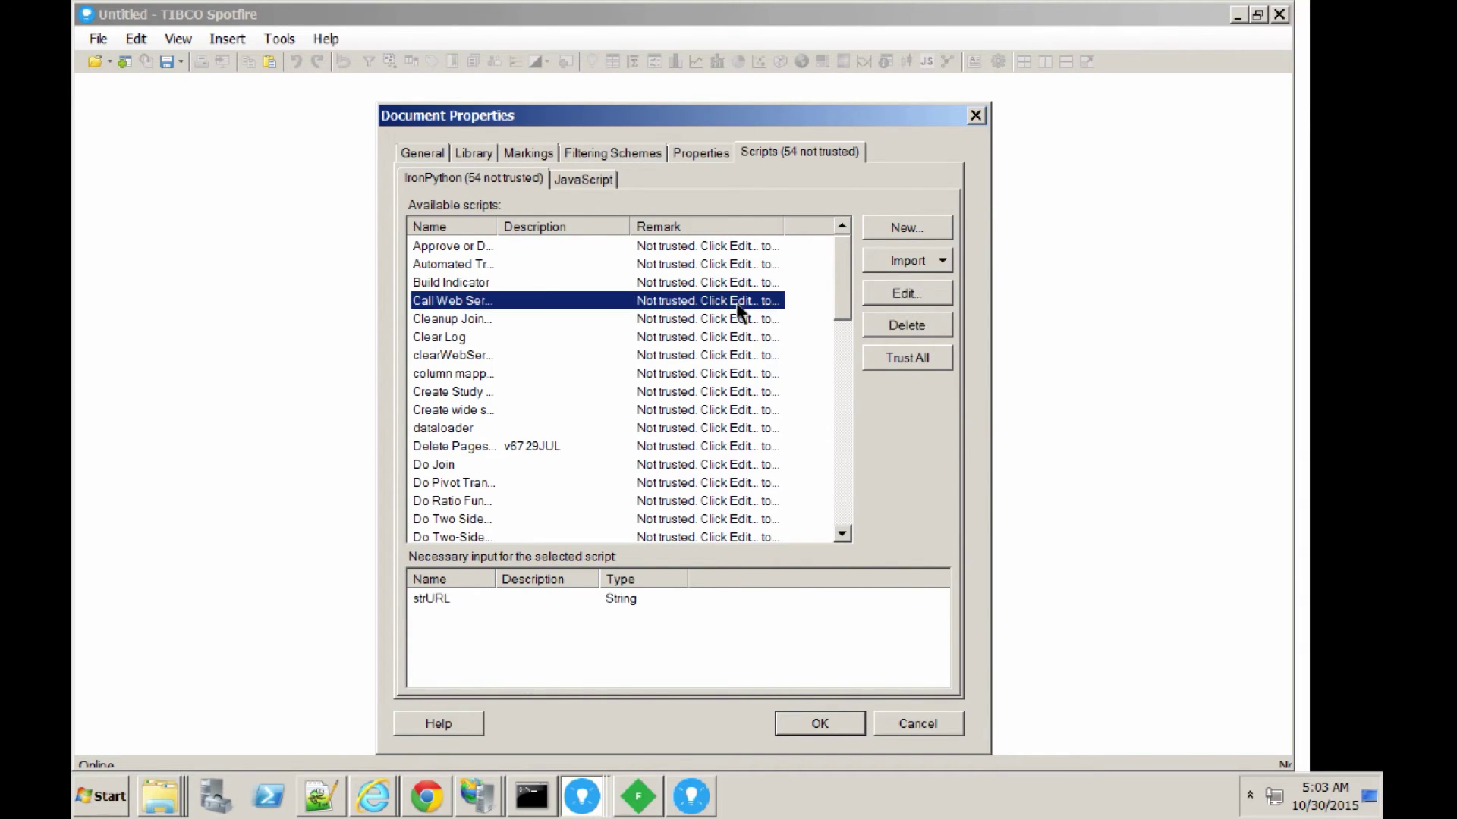
click(873, 290)
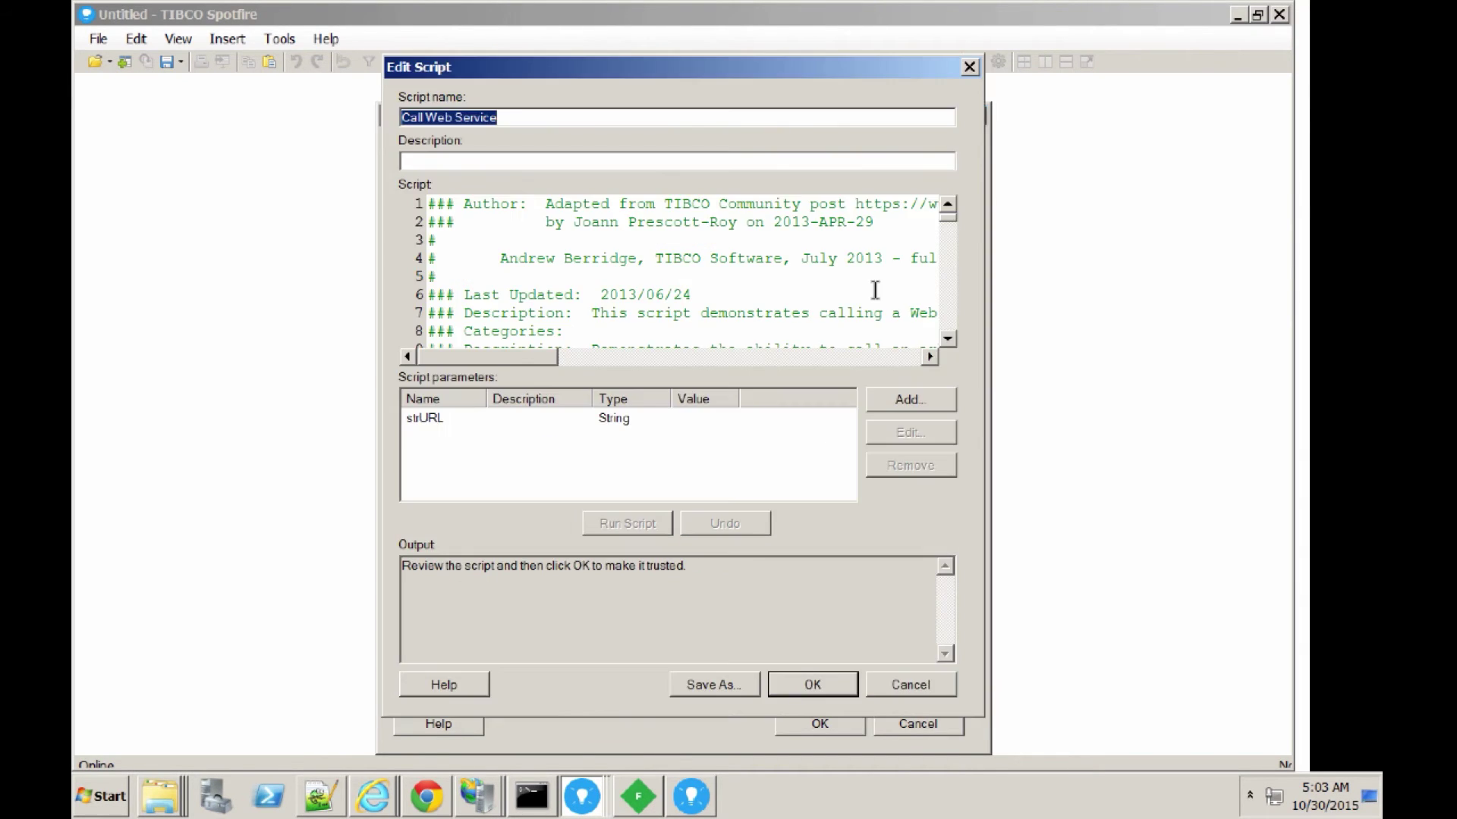
click(826, 683)
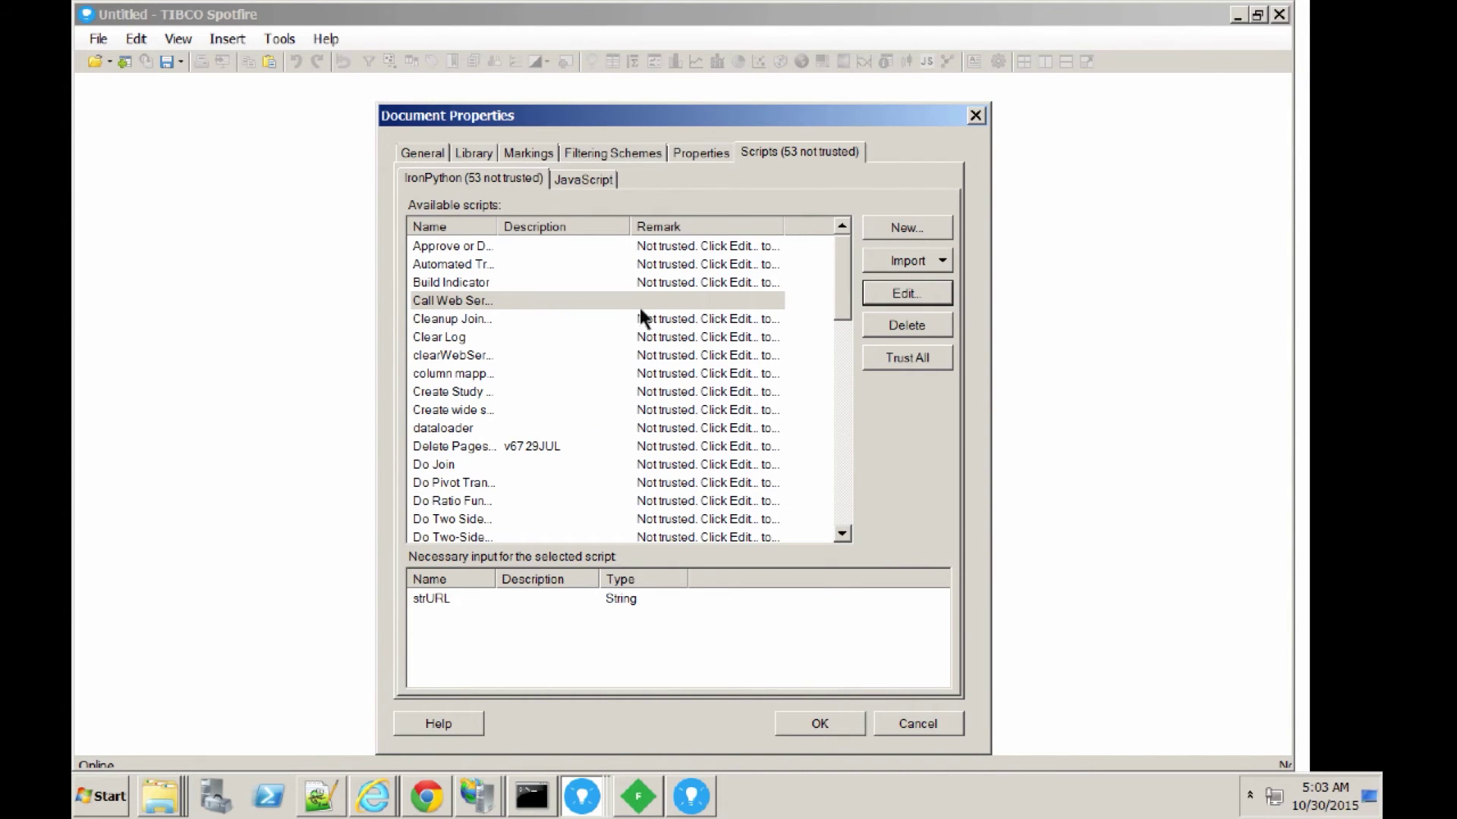
click(904, 355)
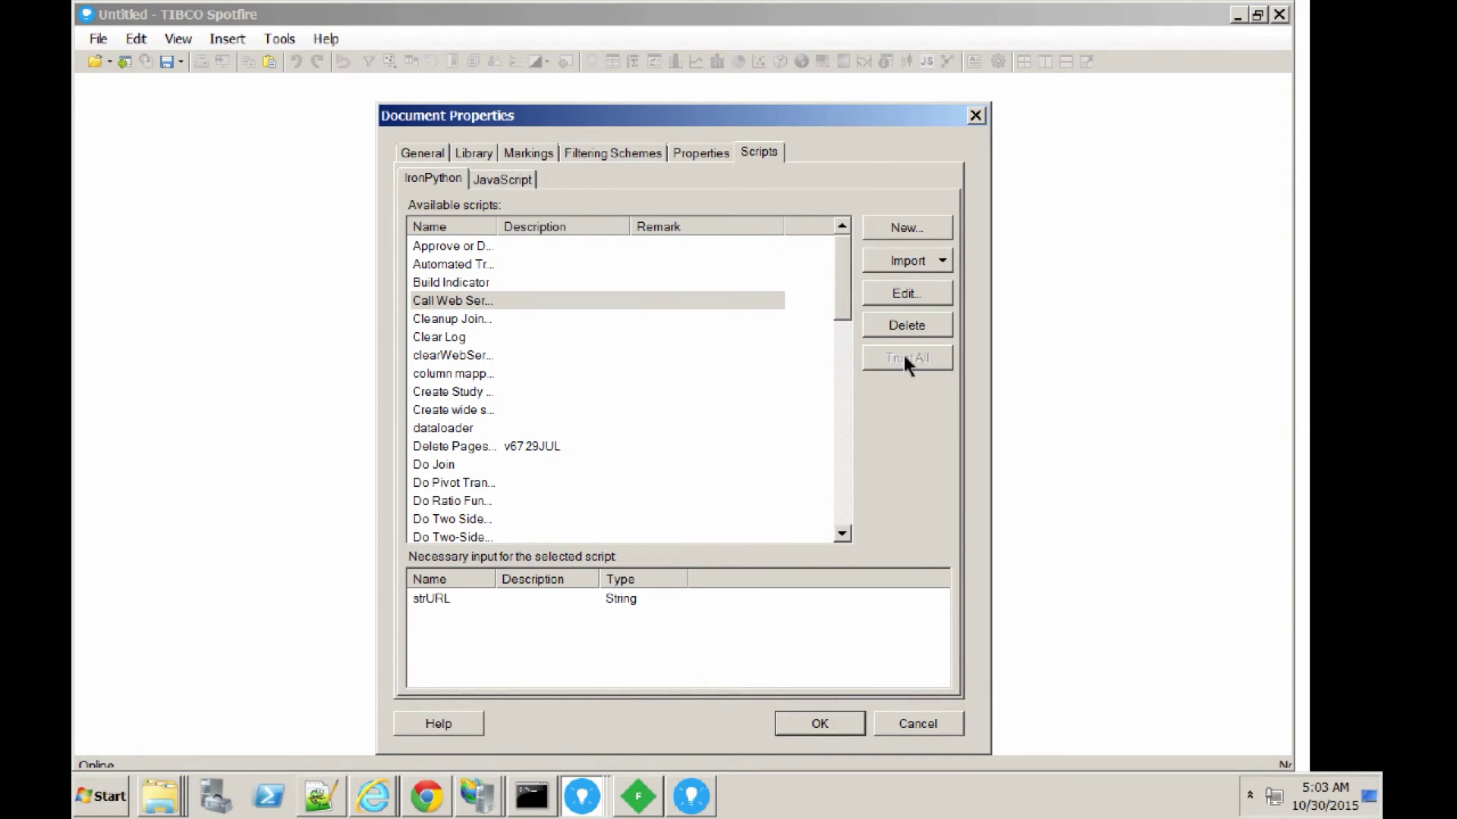
Run the RaiseException script and select the line 5 and line 3 traceback entries
click(839, 723)
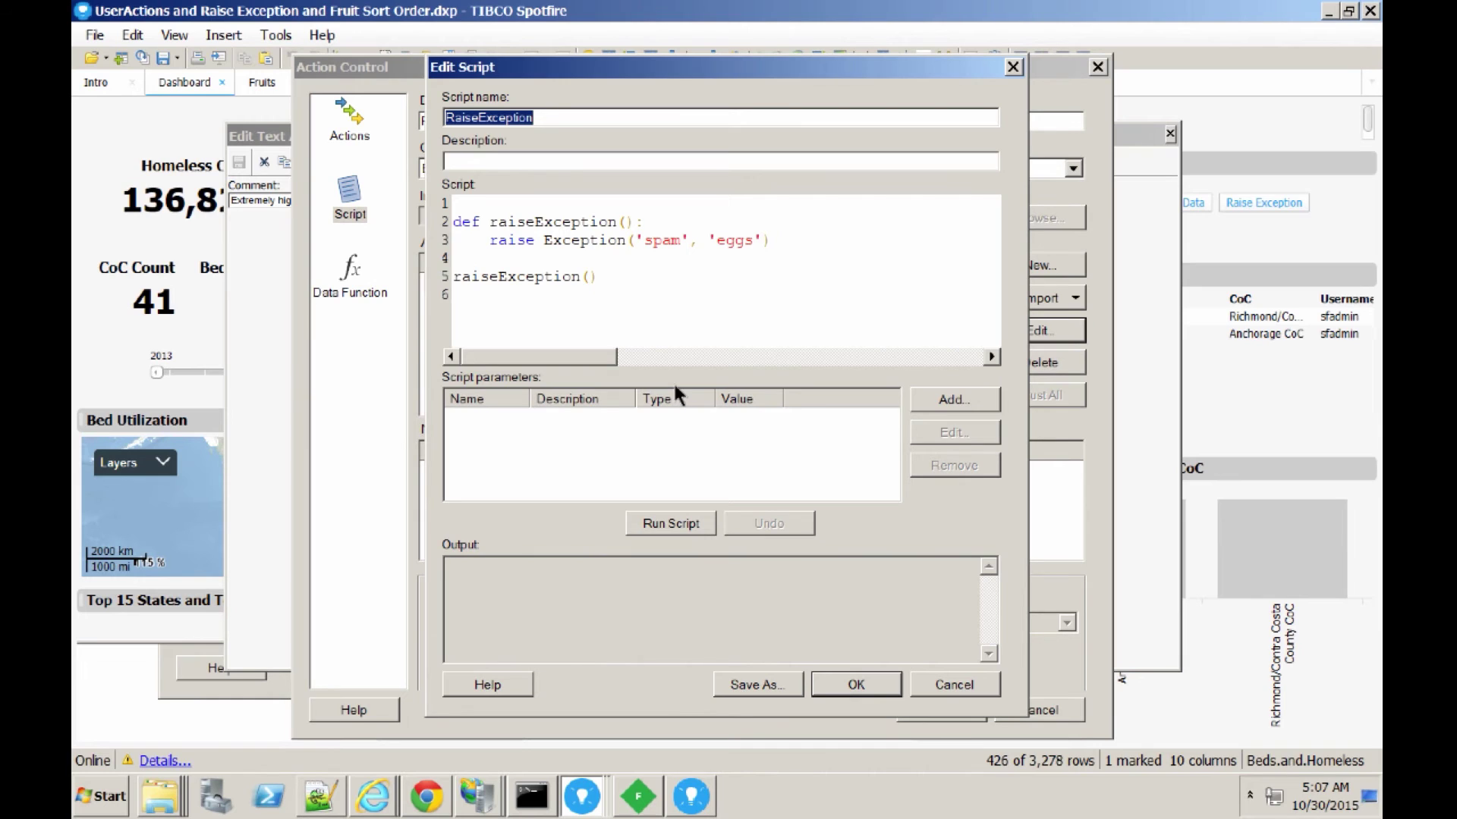
click(704, 525)
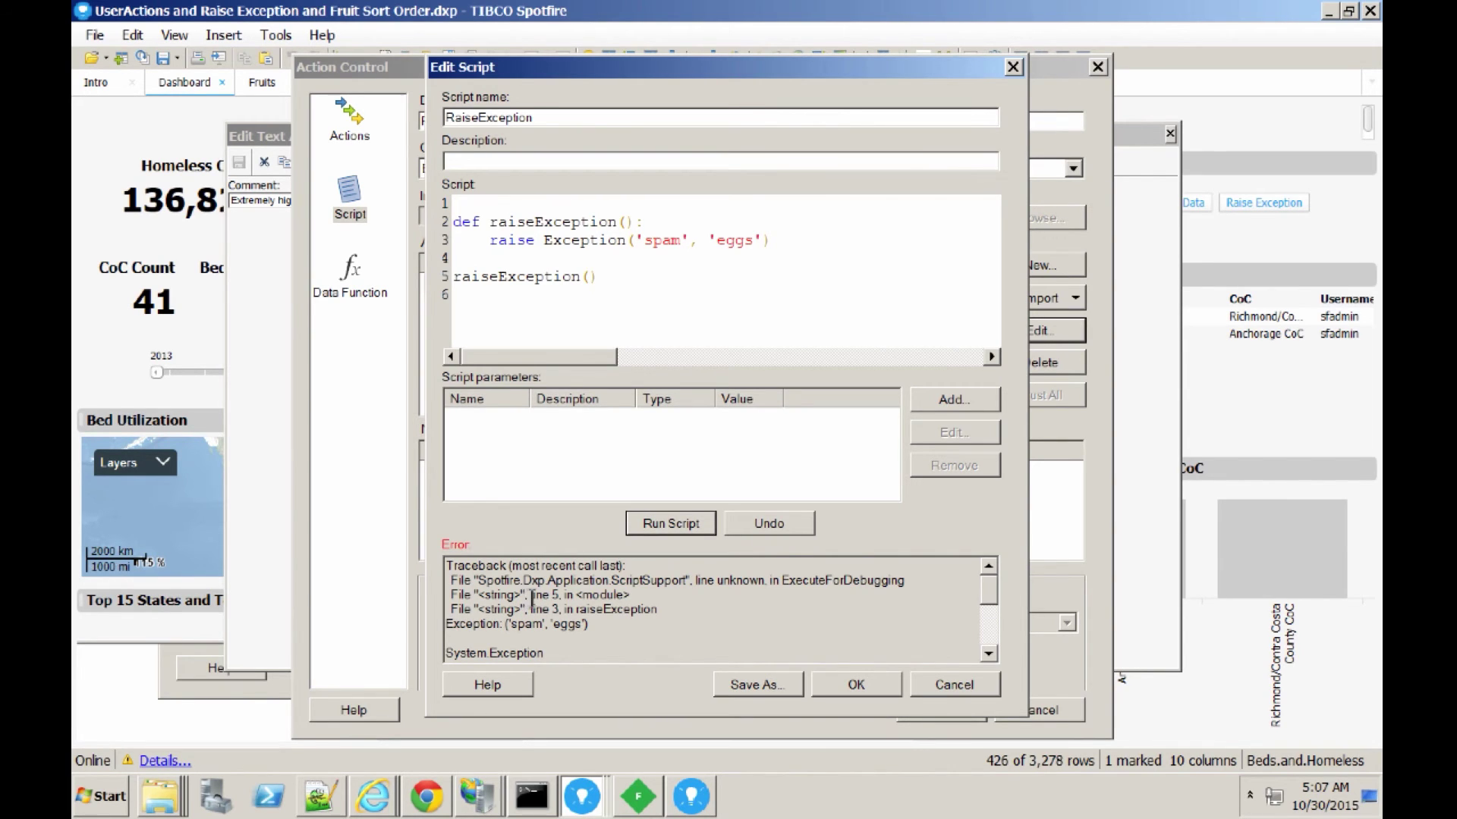
drag(635, 595, 447, 605)
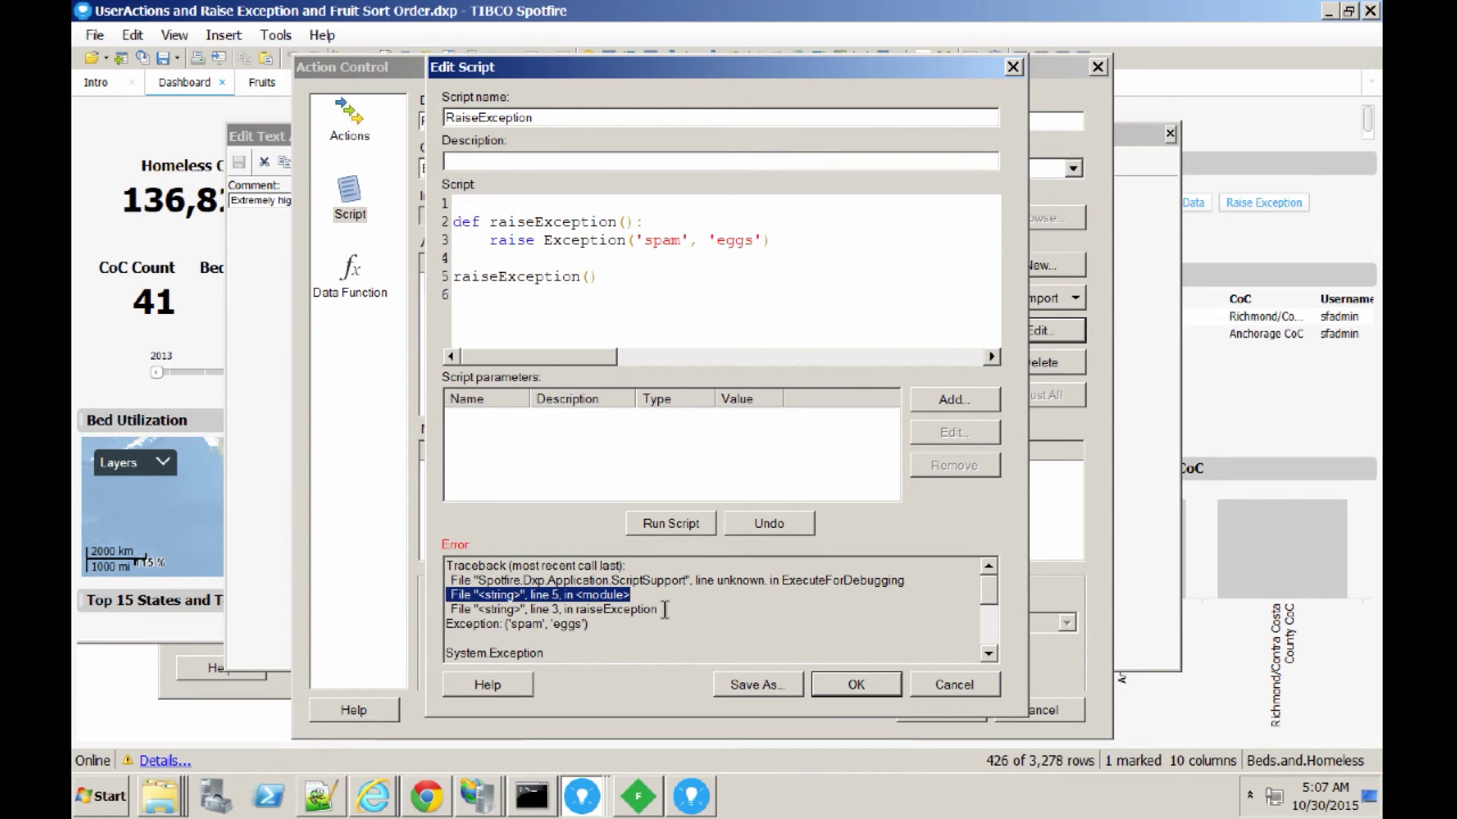
drag(658, 609, 444, 609)
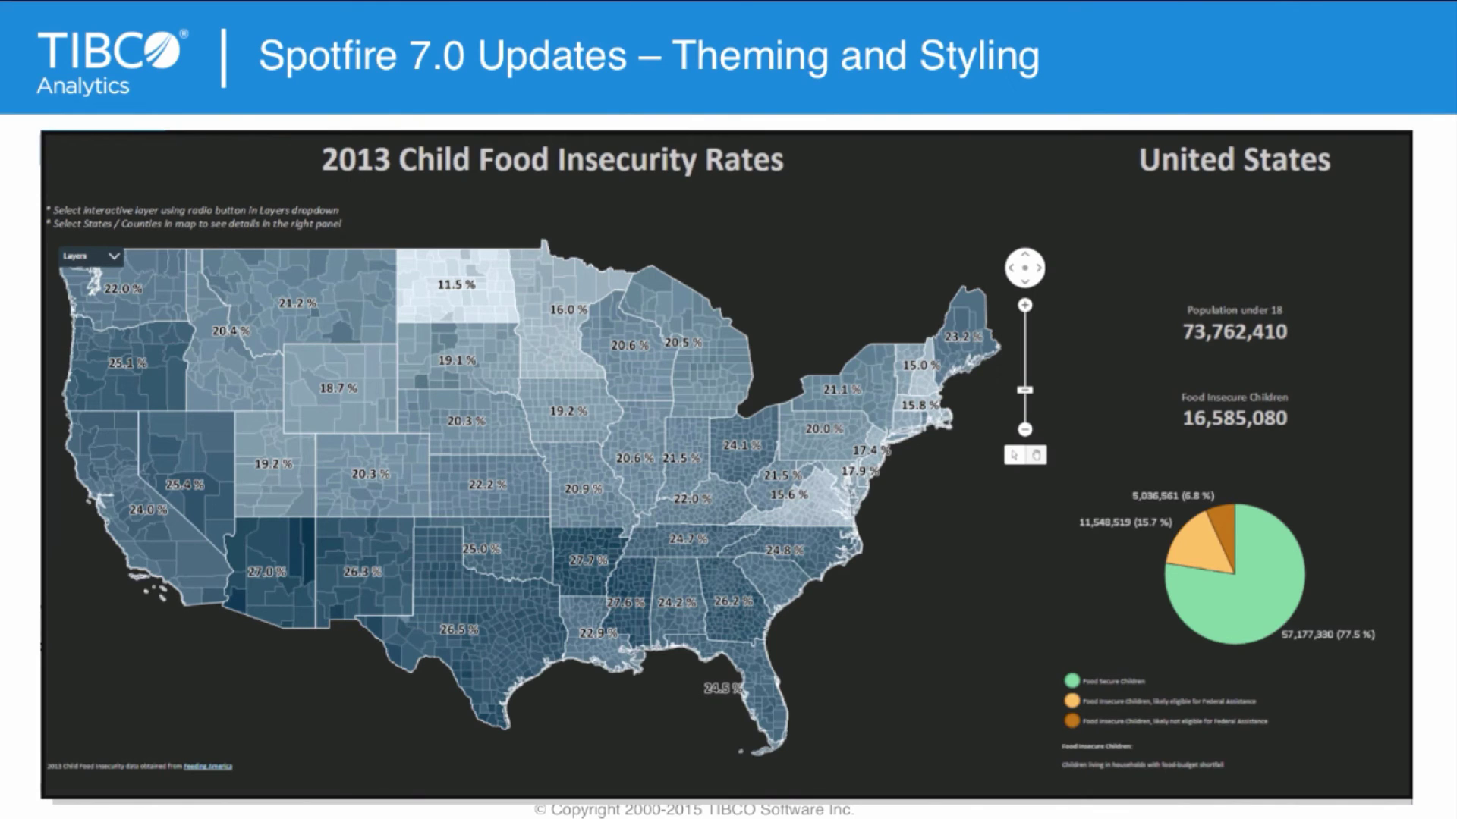
Advance two slides from the food insecurity map to the next example dashboard
key(Right)
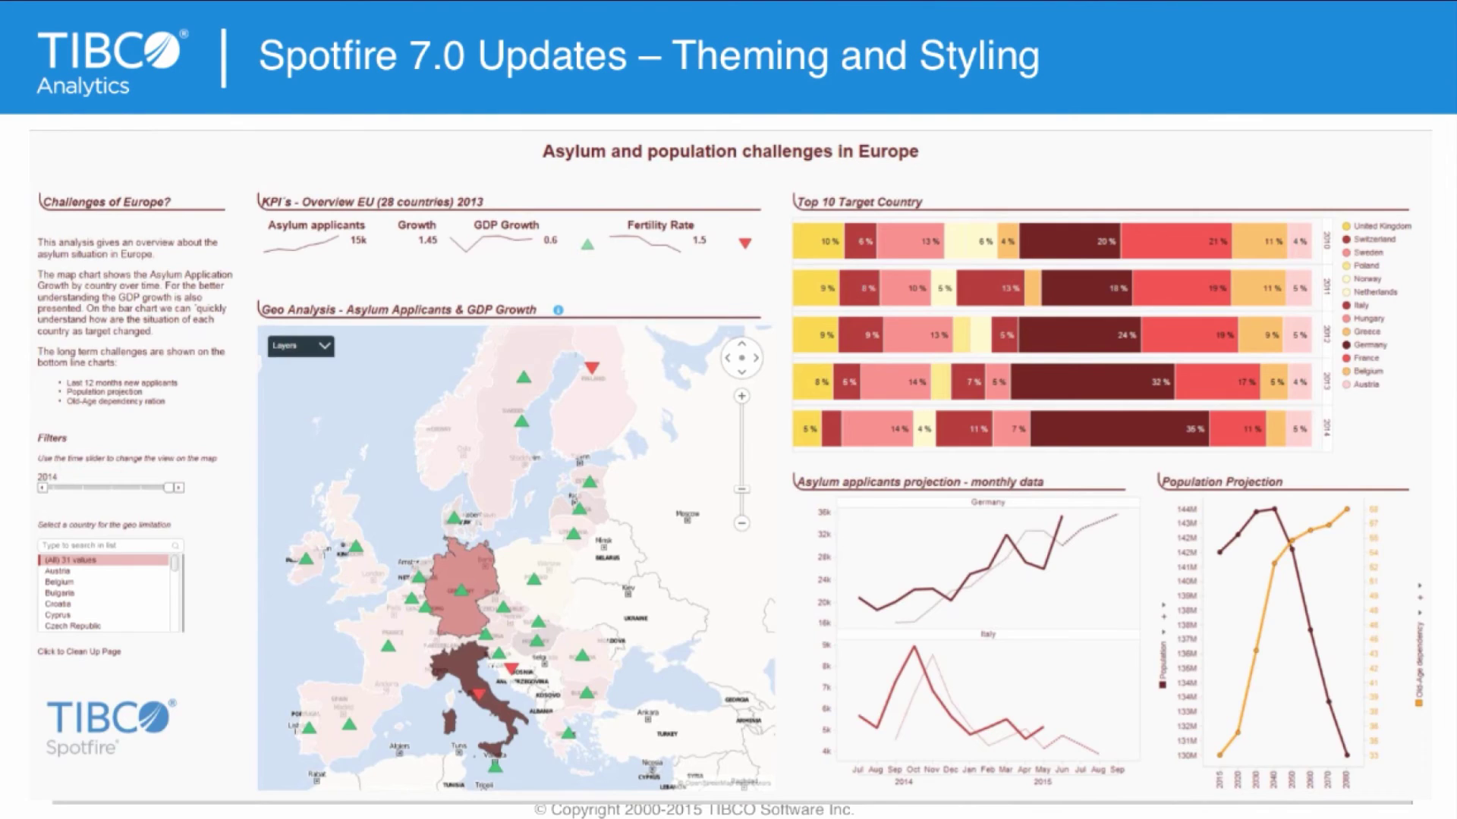
key(Right)
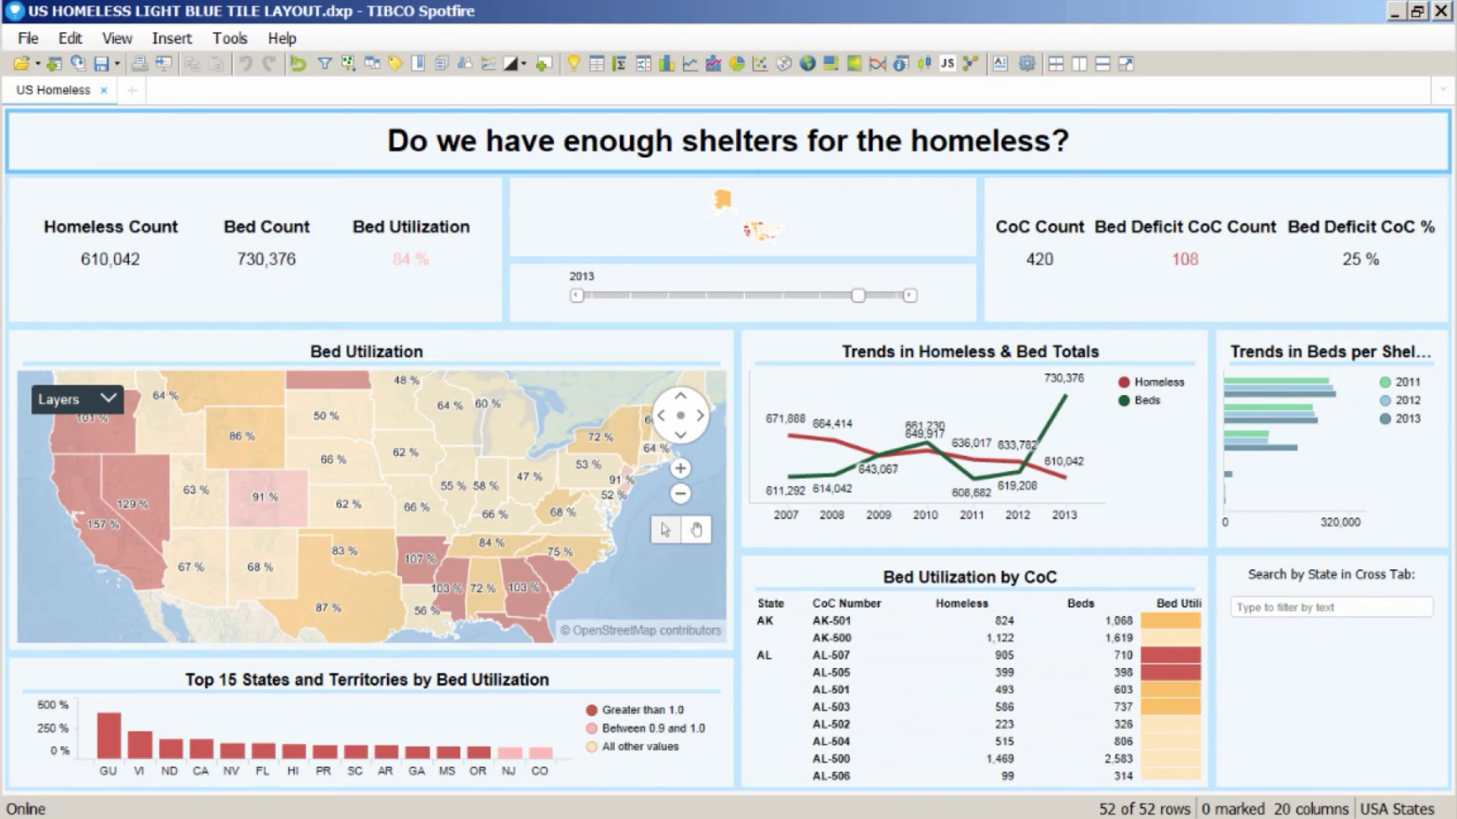
Preview the Light and Dark visual themes on the dashboard, then restore the Custom theme
click(521, 64)
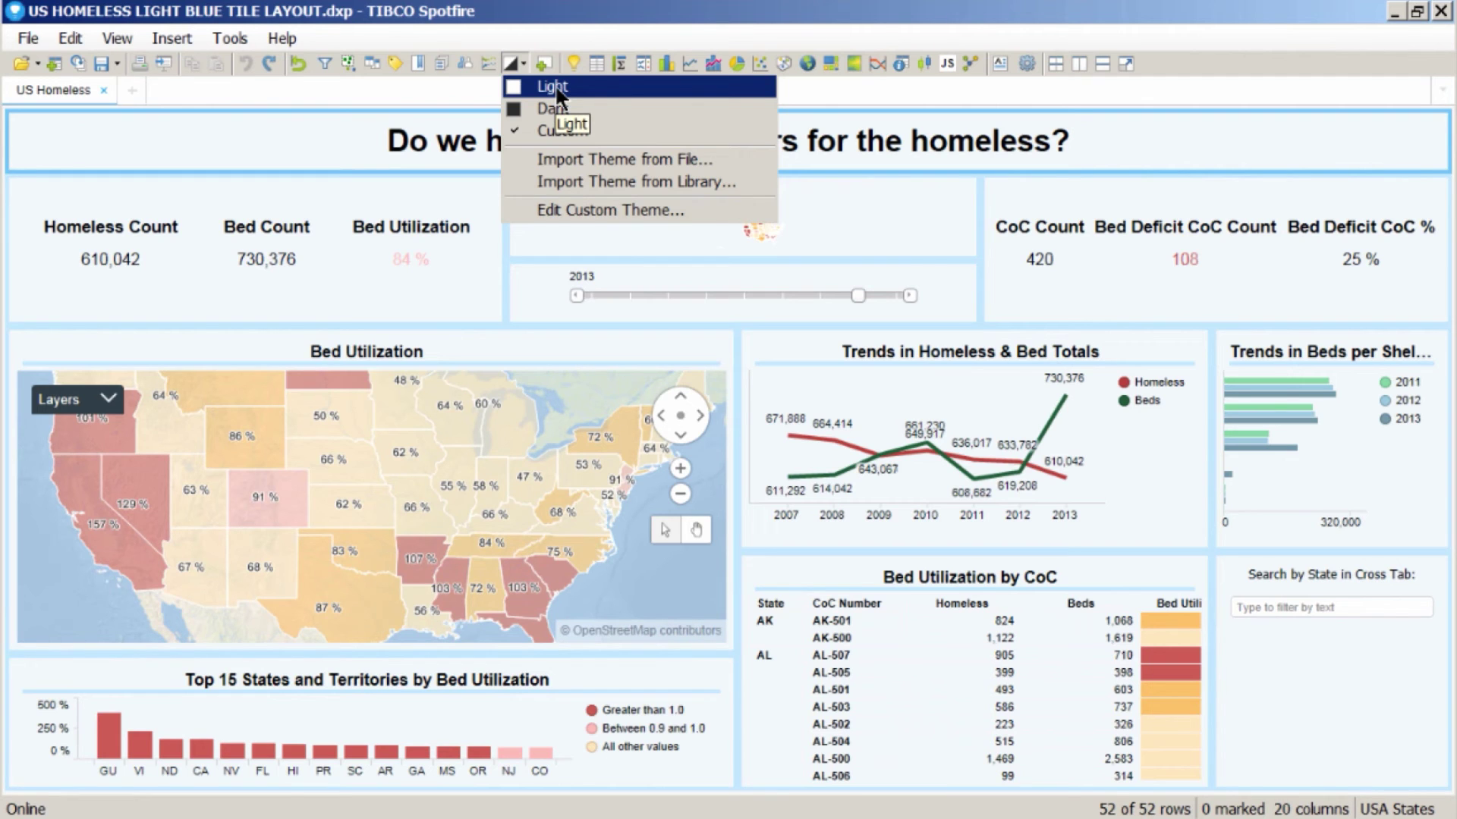
click(552, 87)
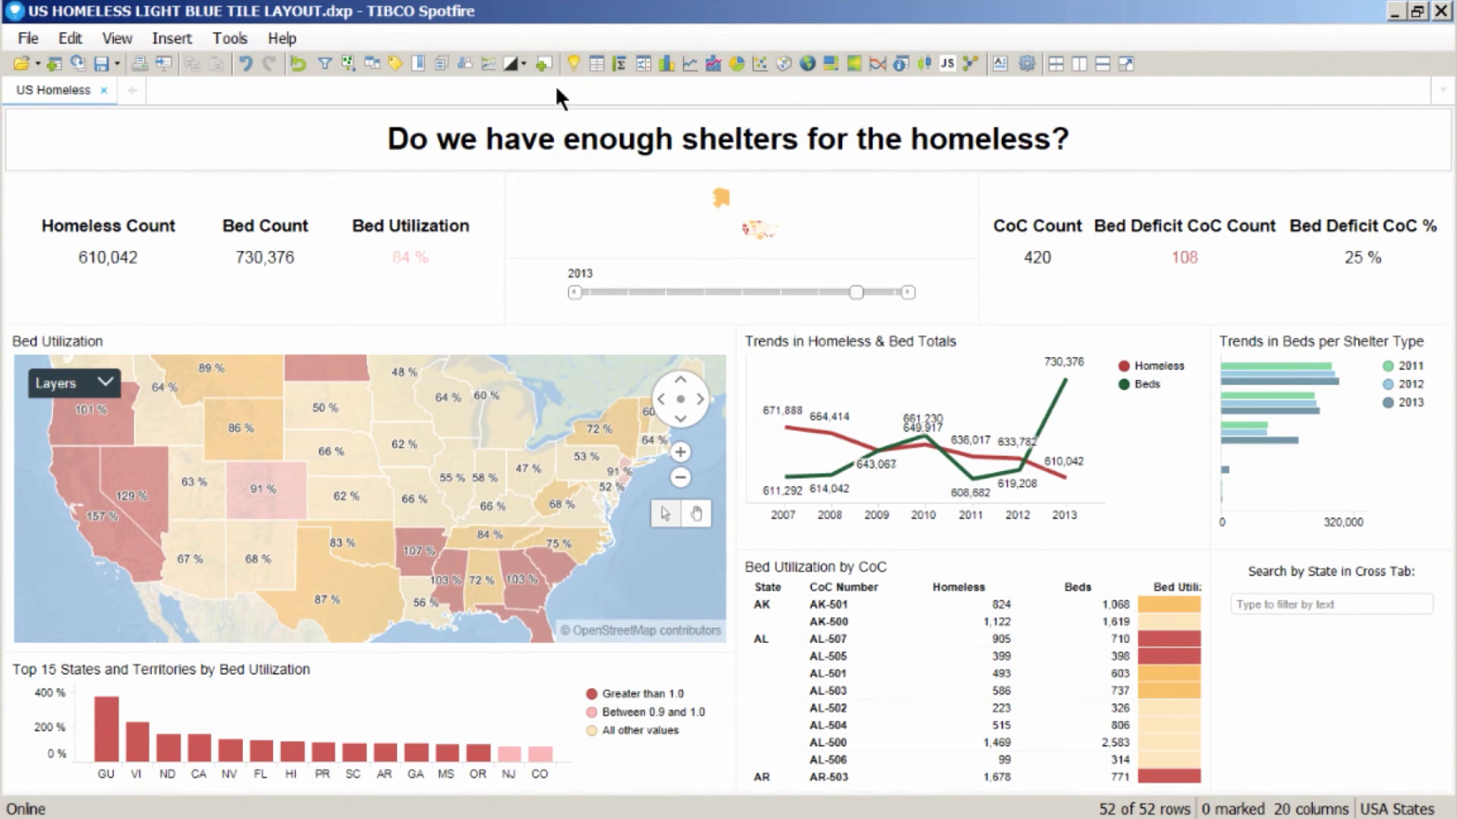
click(522, 64)
click(528, 100)
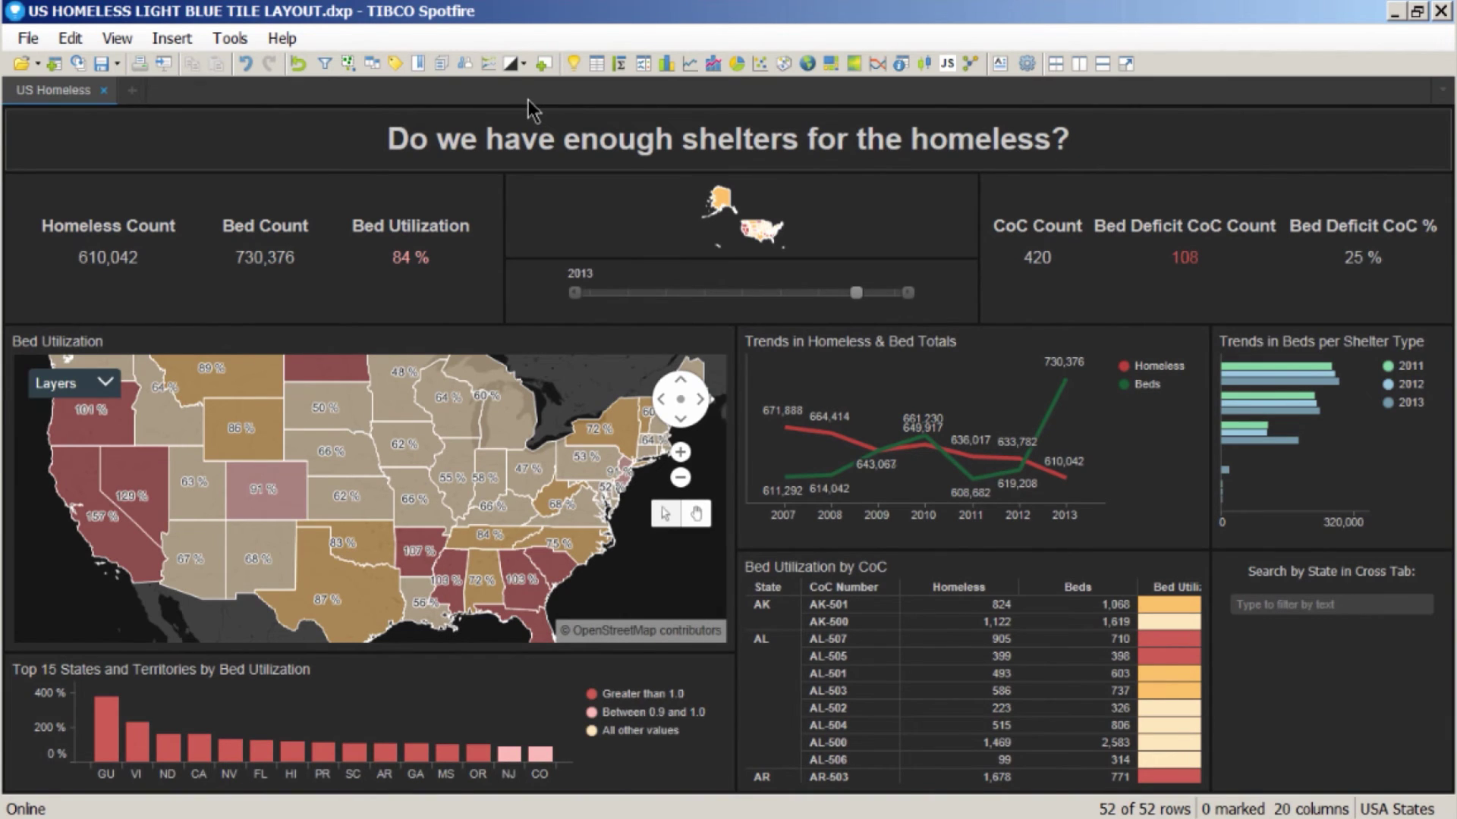
click(516, 65)
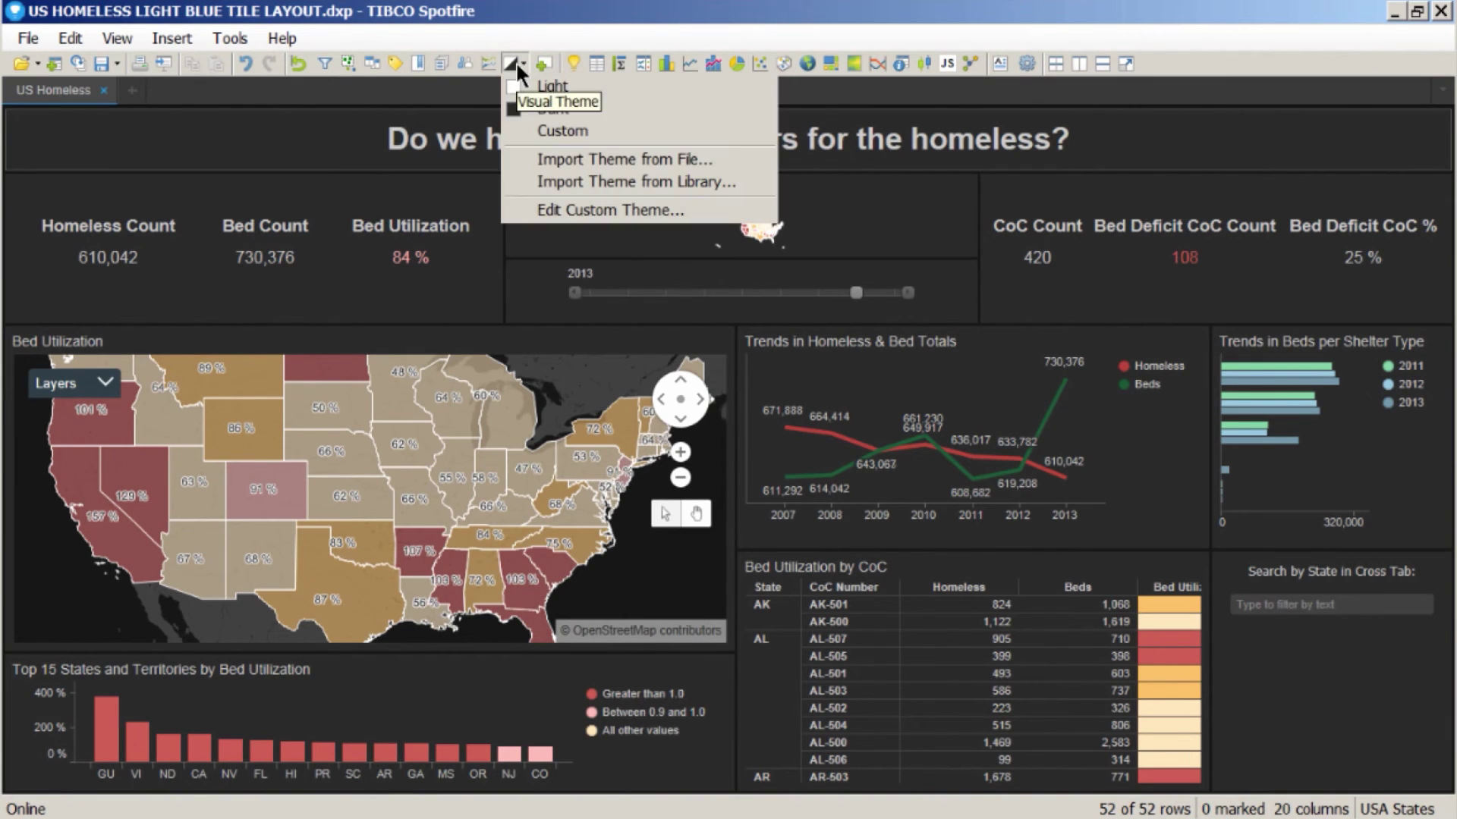
click(540, 123)
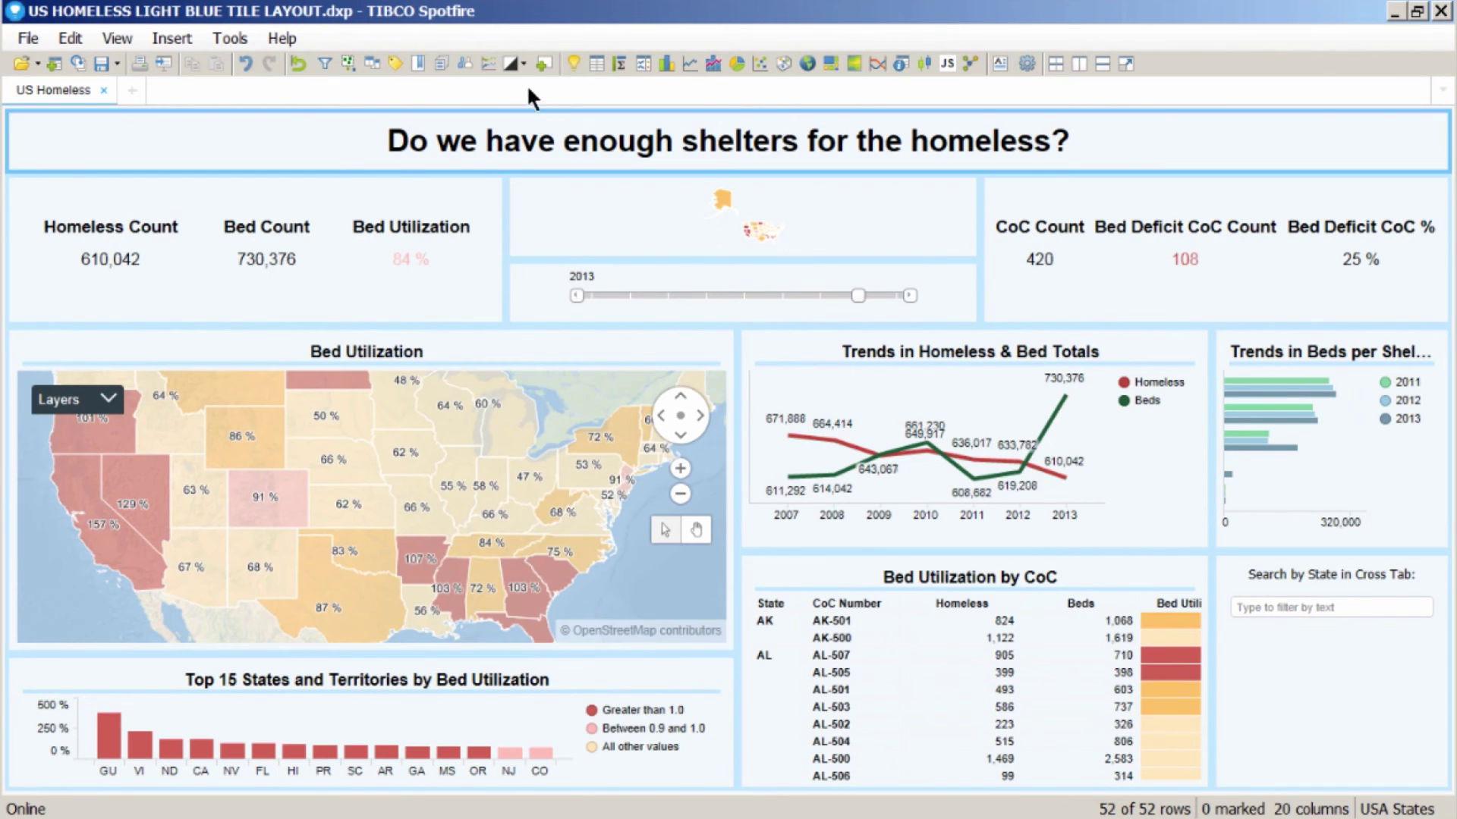
click(520, 66)
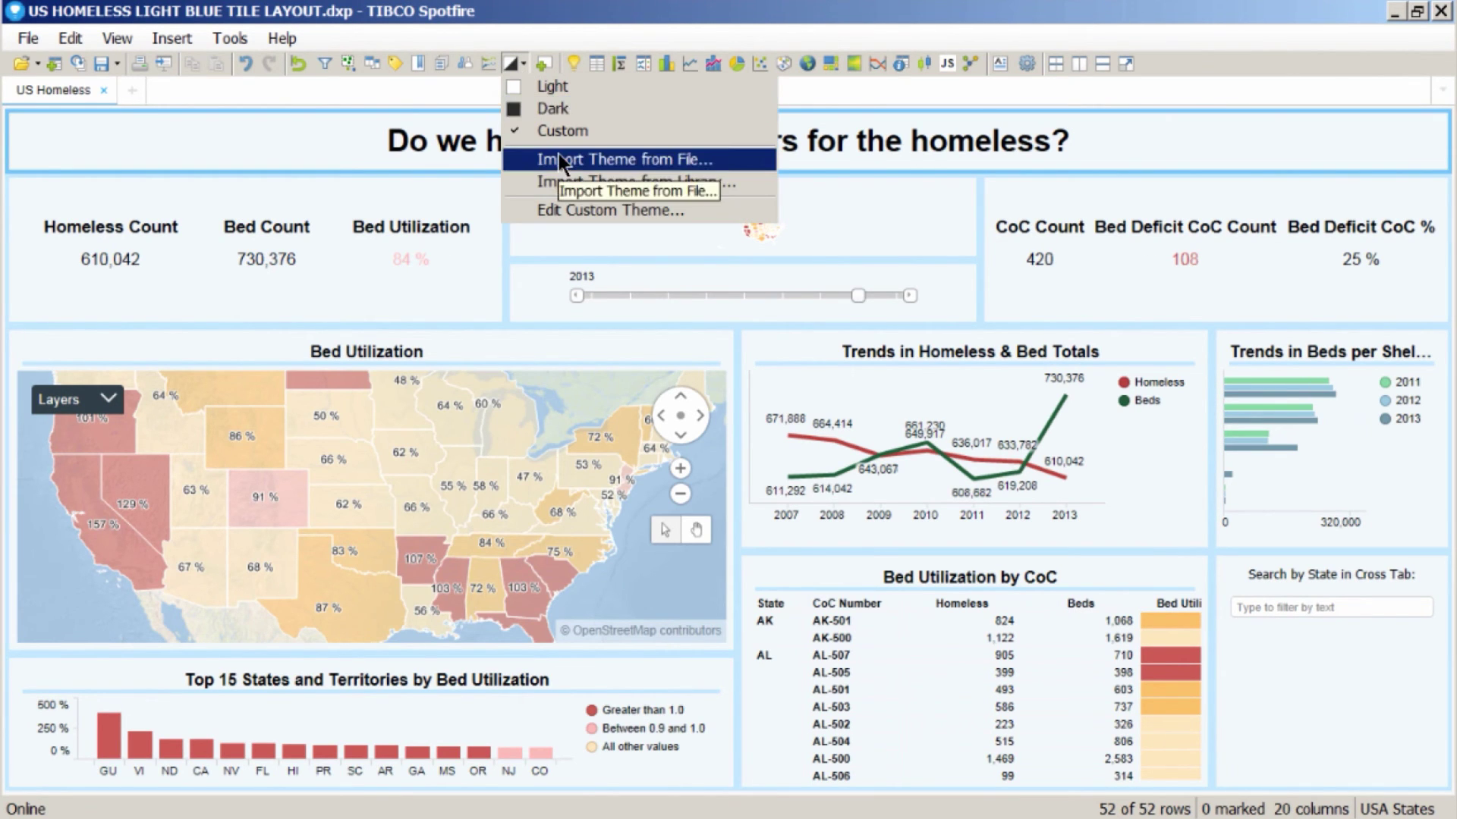
In the custom theme's Visualizations general details, set the background to light grey
click(580, 207)
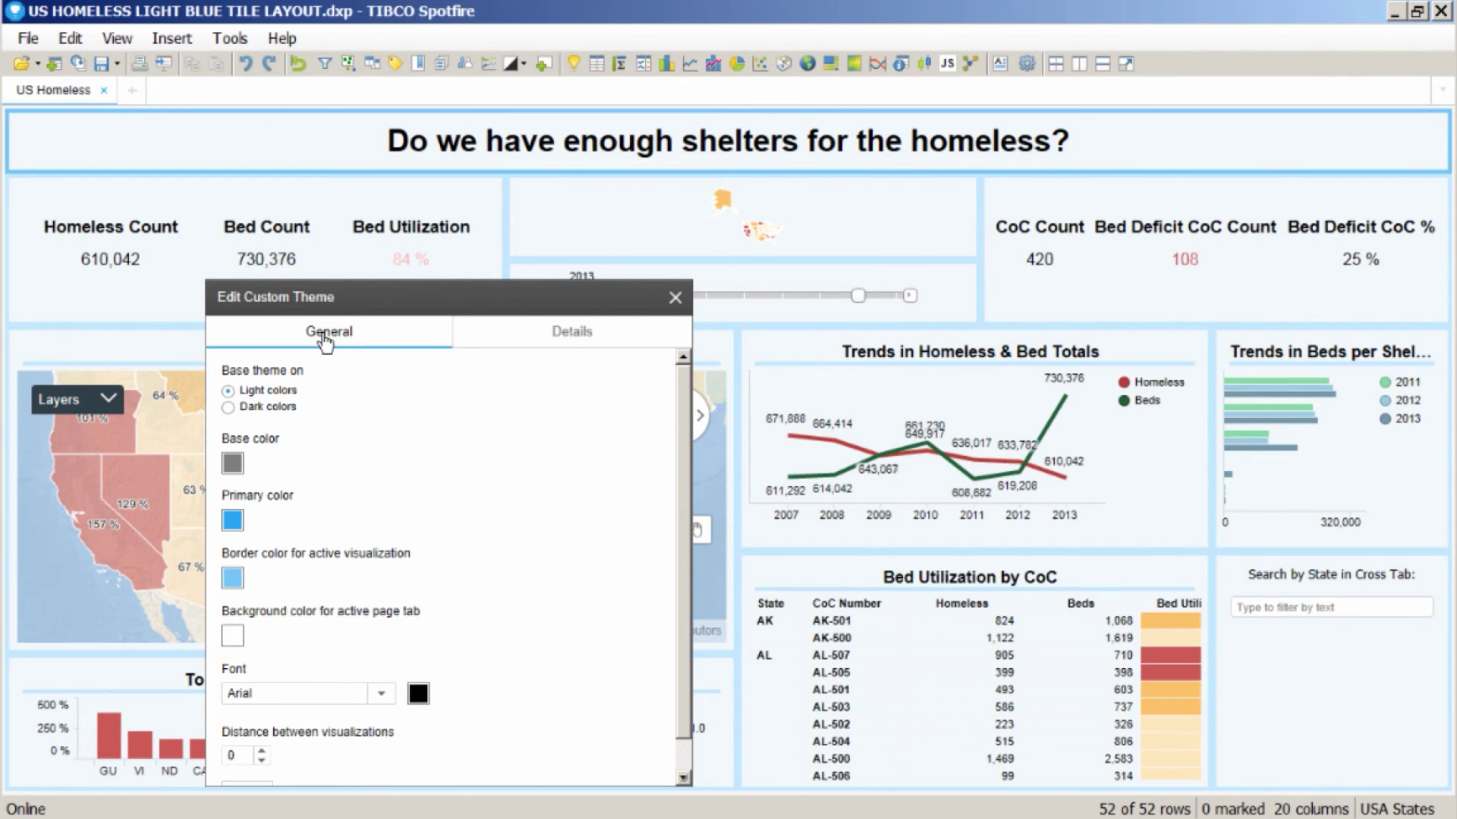
click(574, 338)
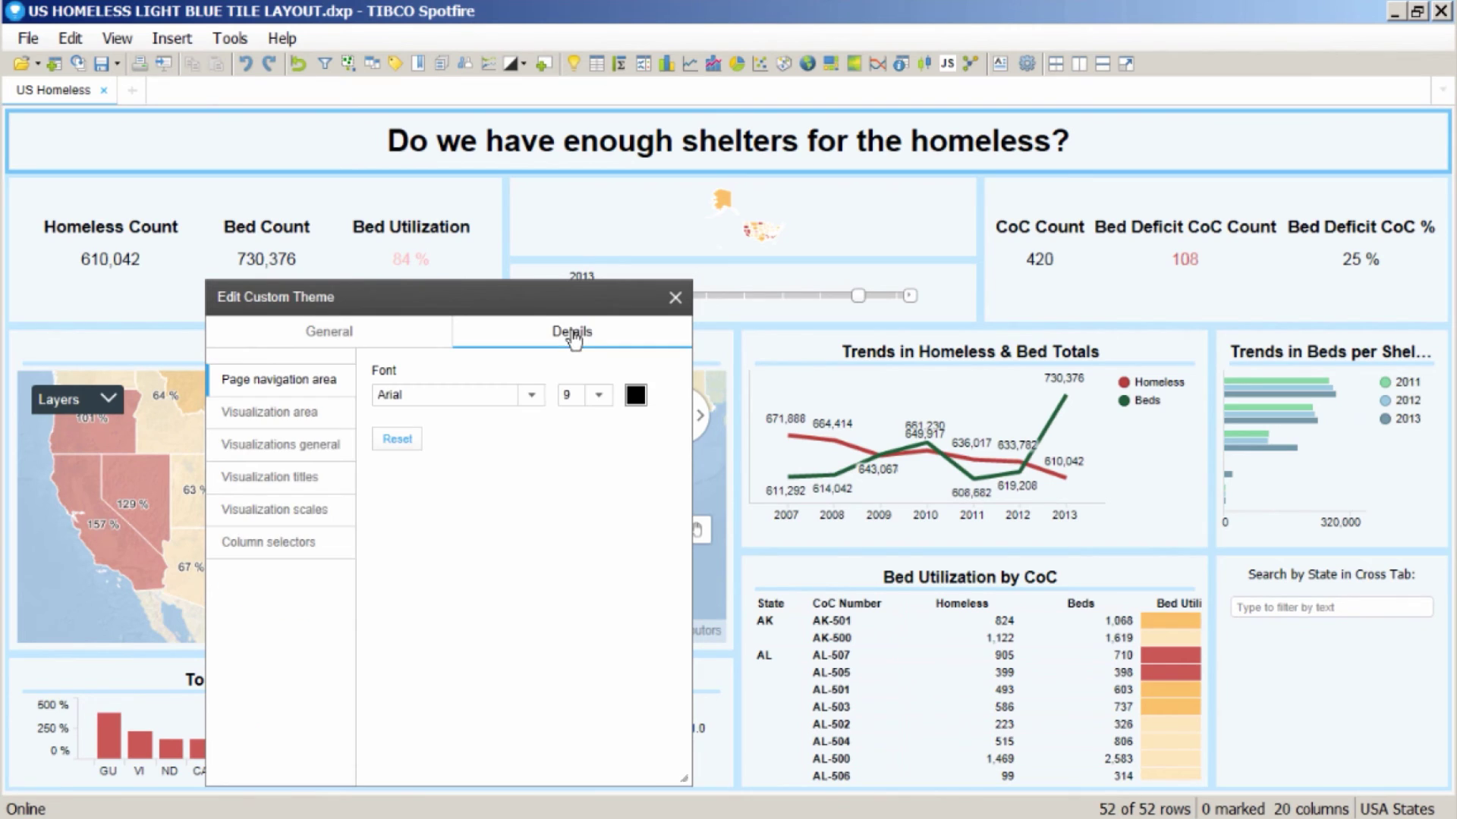
click(317, 455)
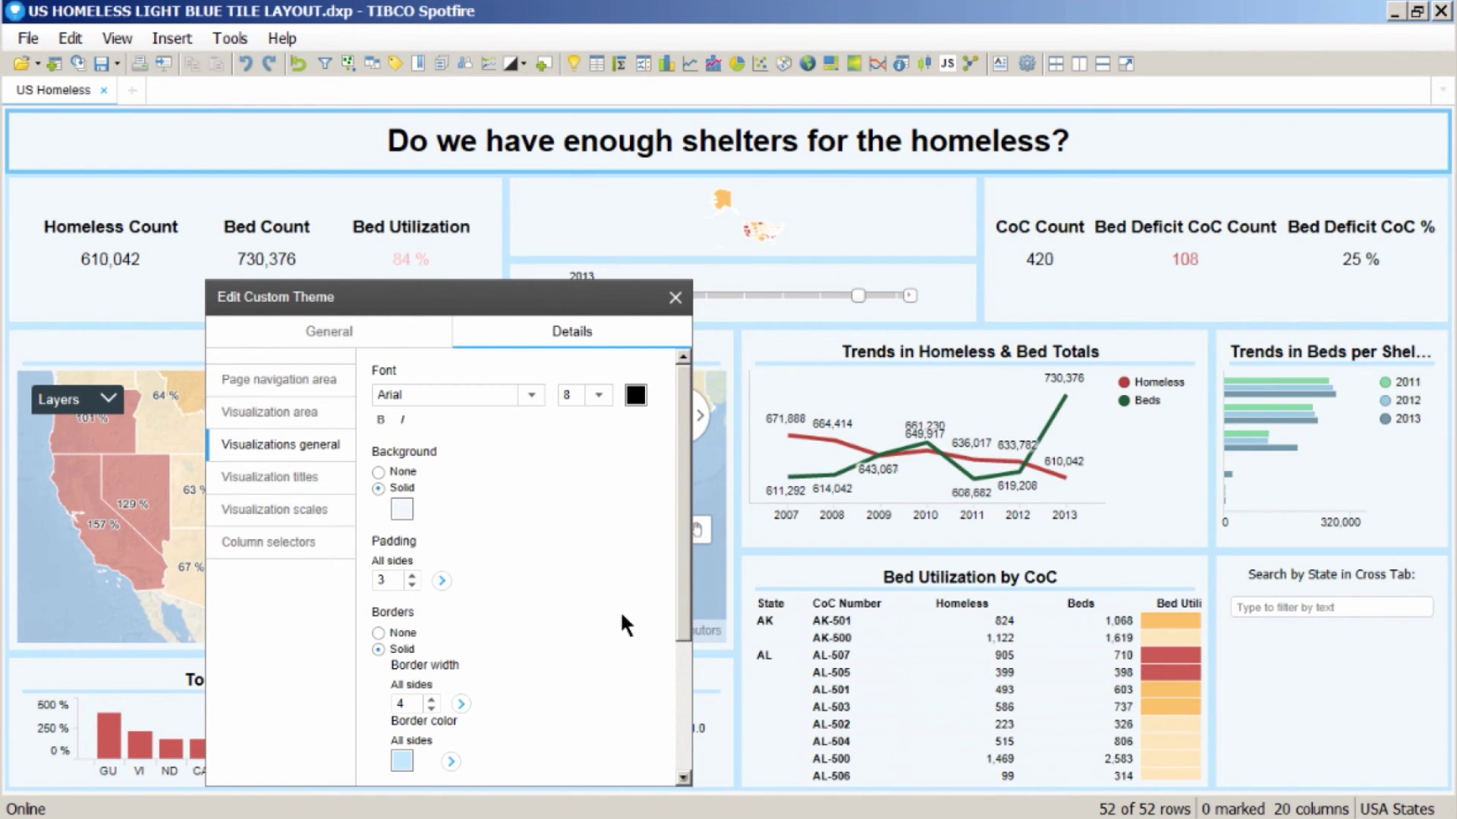
click(402, 510)
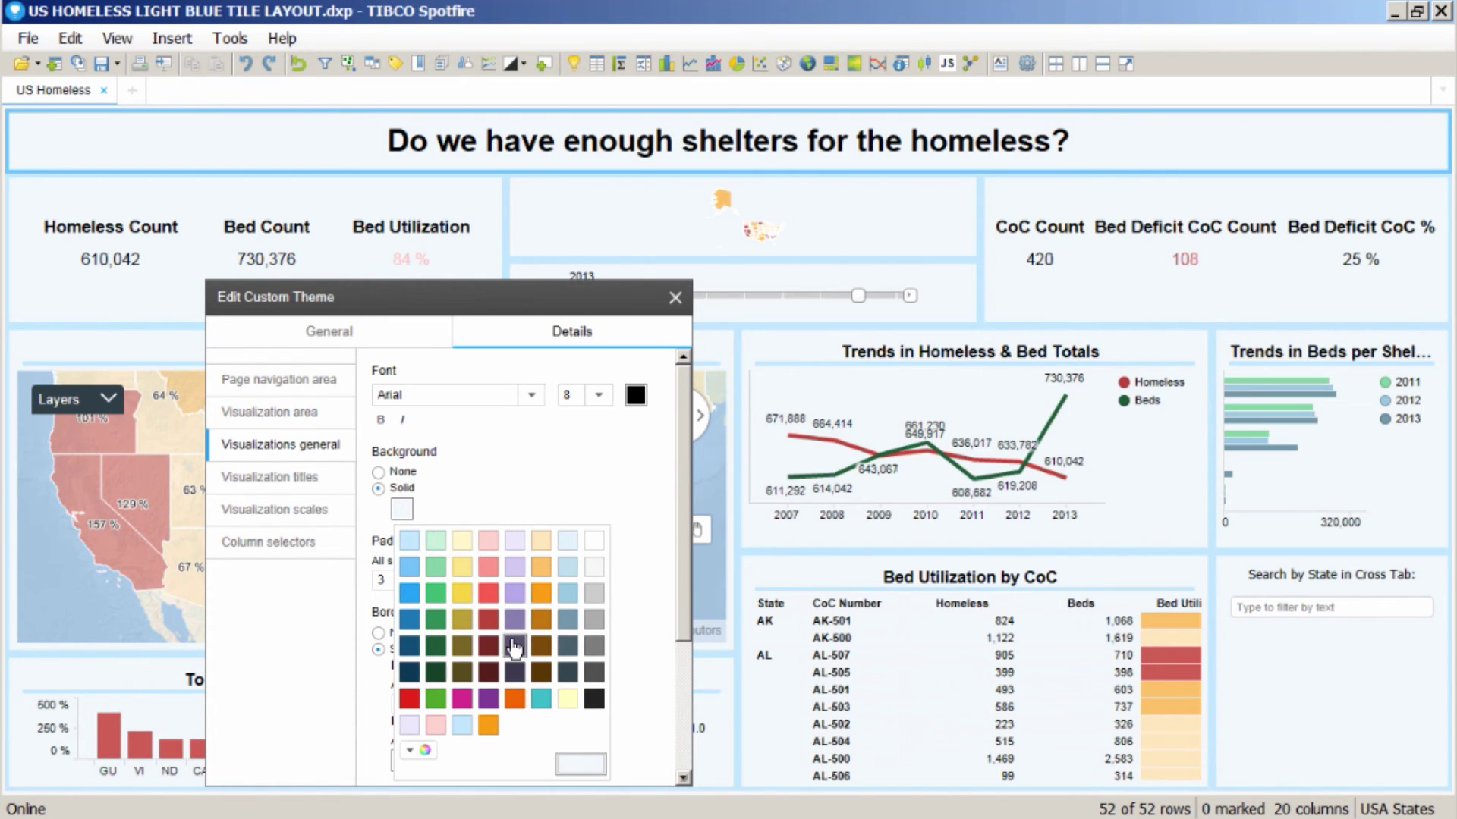
click(405, 493)
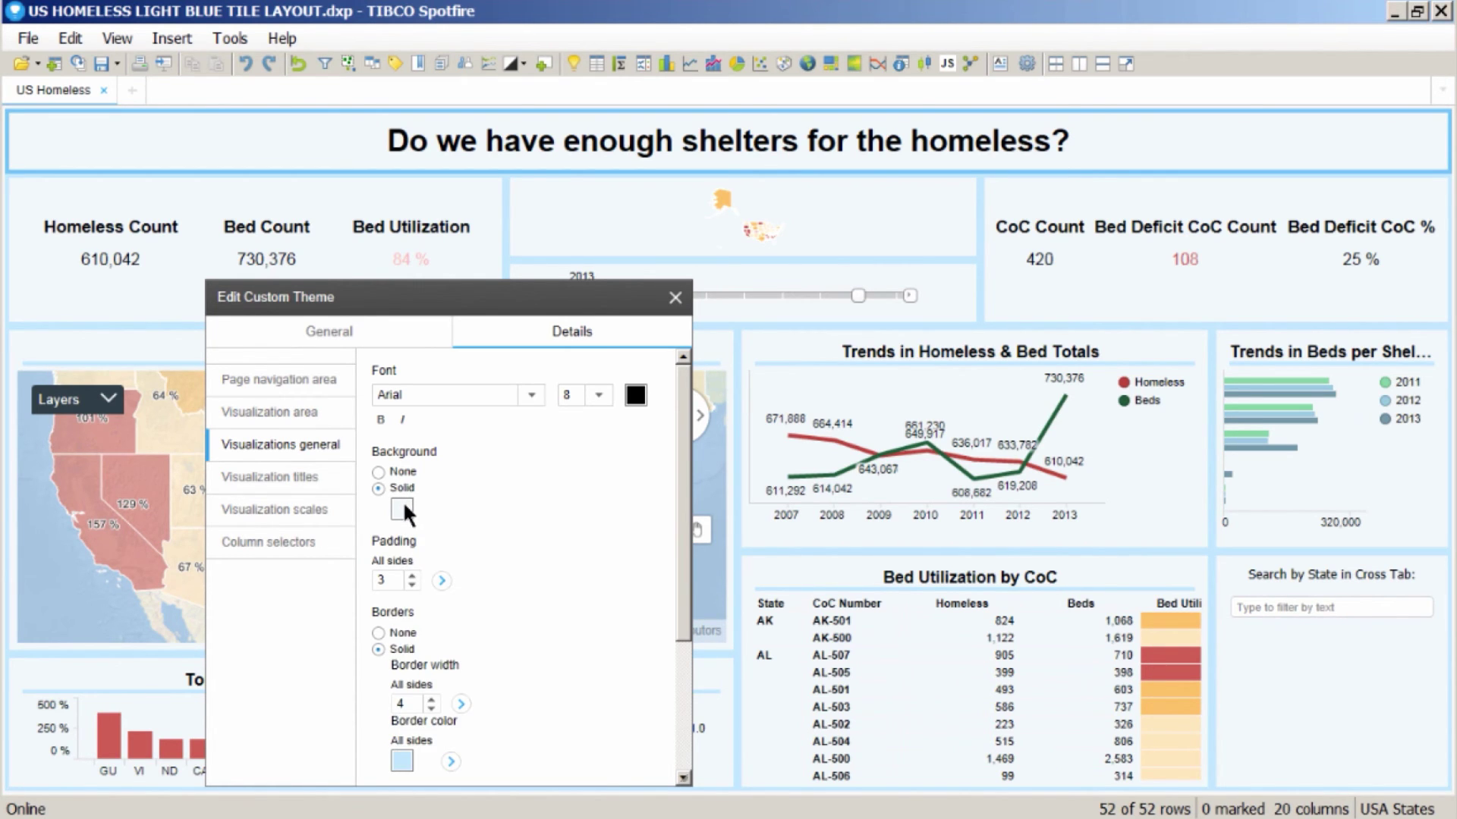
click(402, 504)
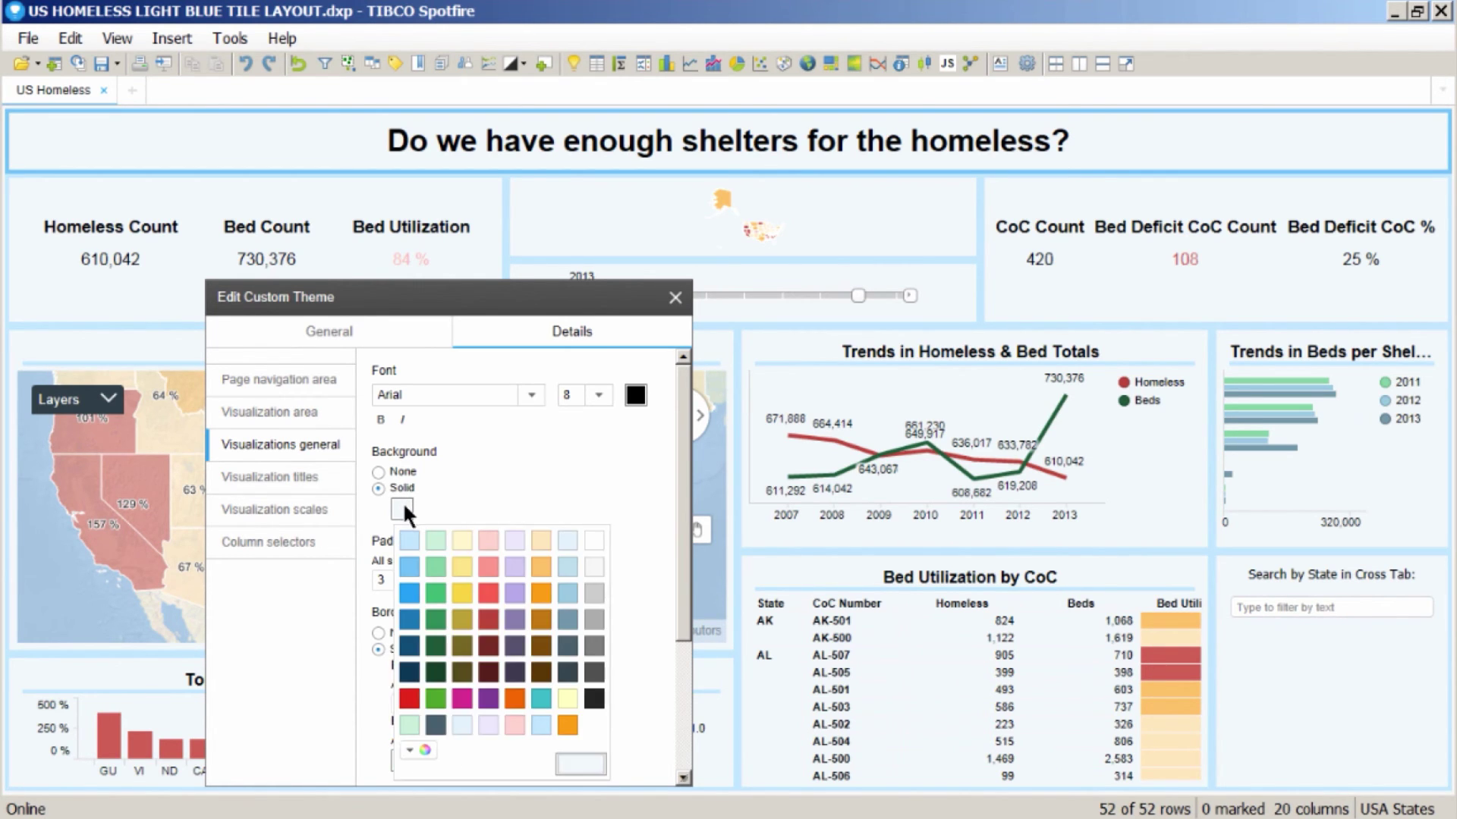
click(599, 575)
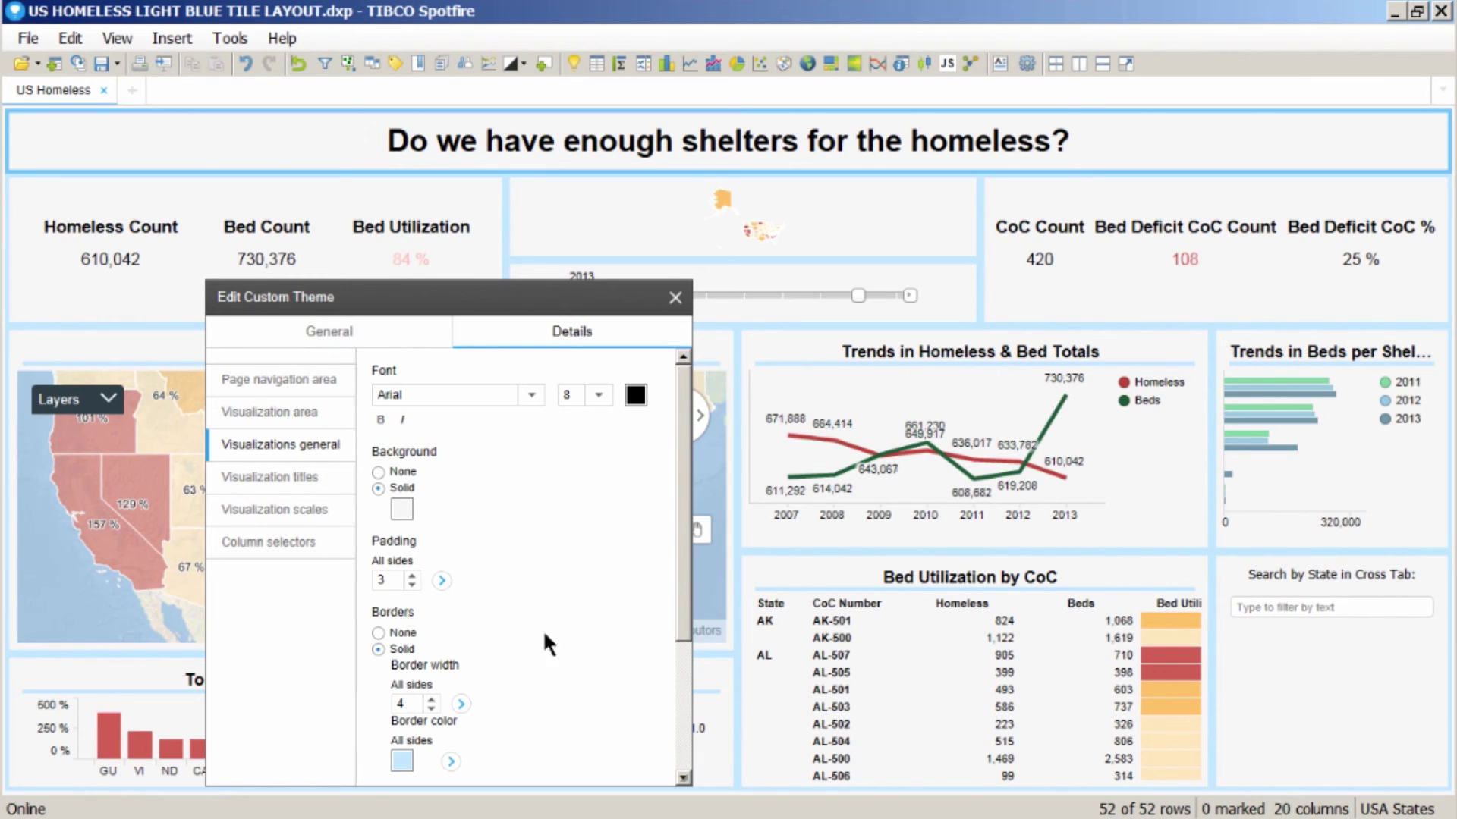
Make the visualization borders grey and step the border width down
click(404, 755)
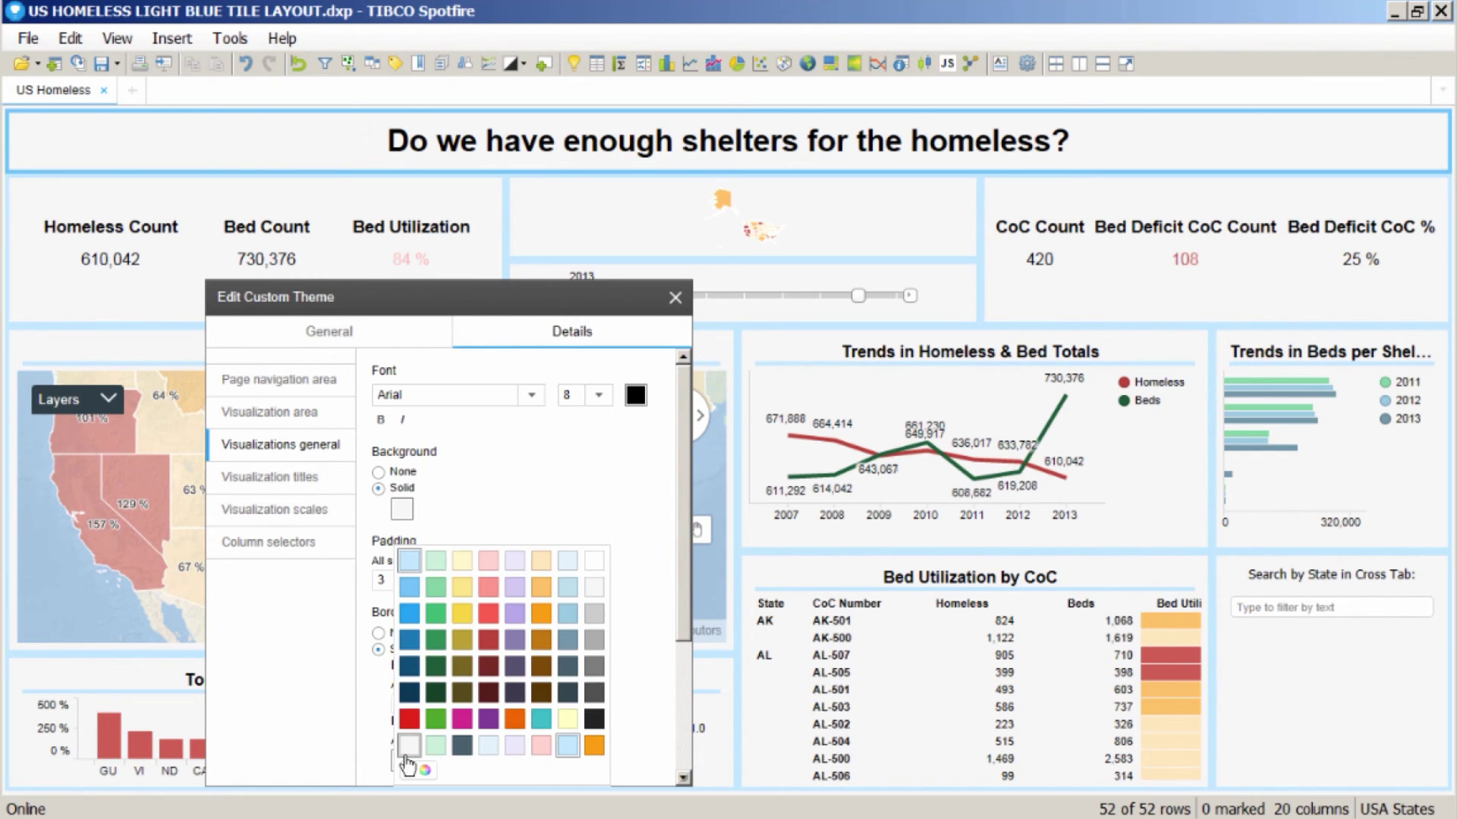
click(593, 641)
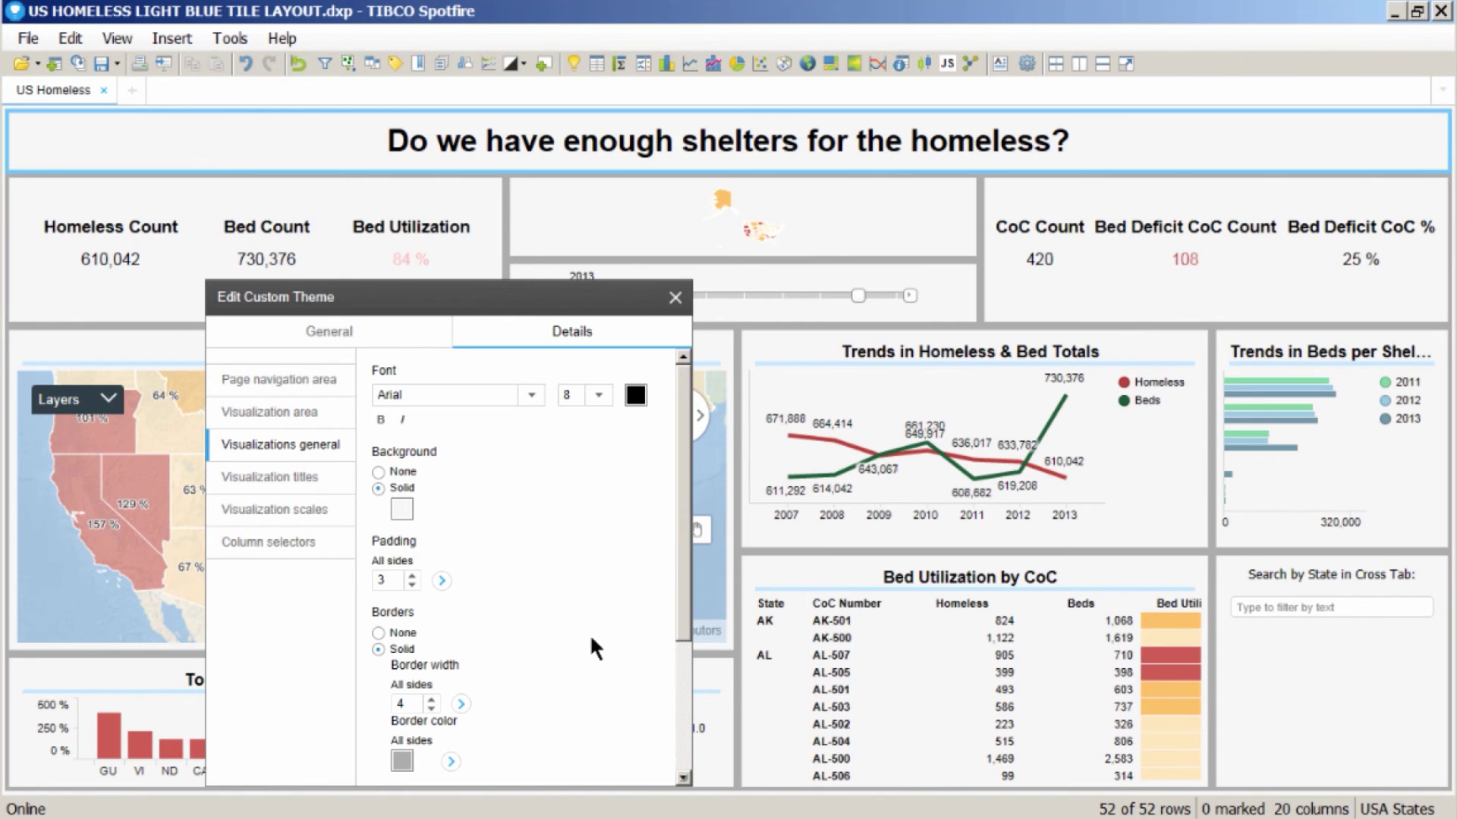
click(431, 708)
click(431, 709)
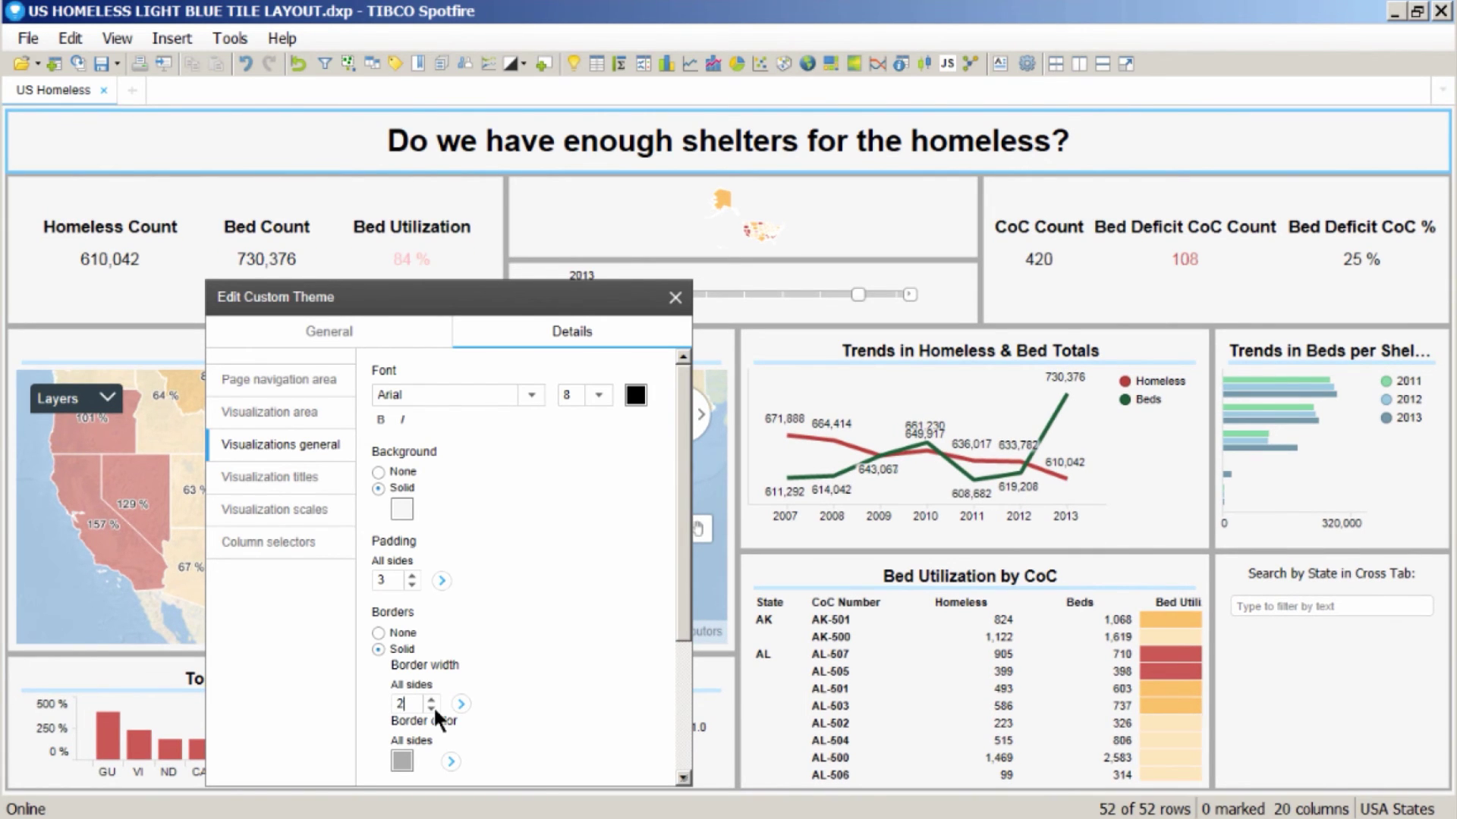
click(430, 709)
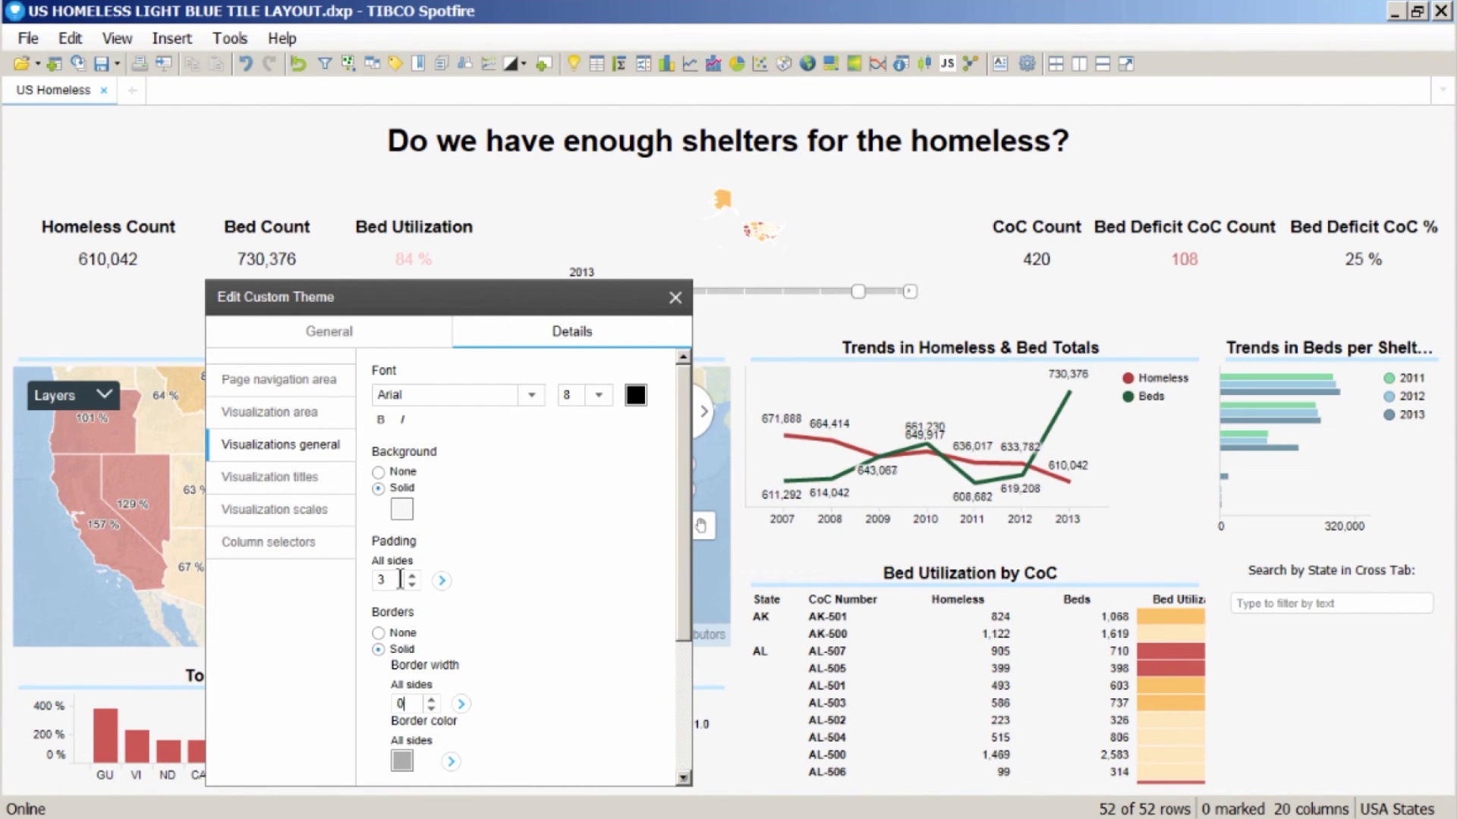
Give Visualization titles font size 11 and Courier New, check Visualization scales, then close the editor
click(289, 495)
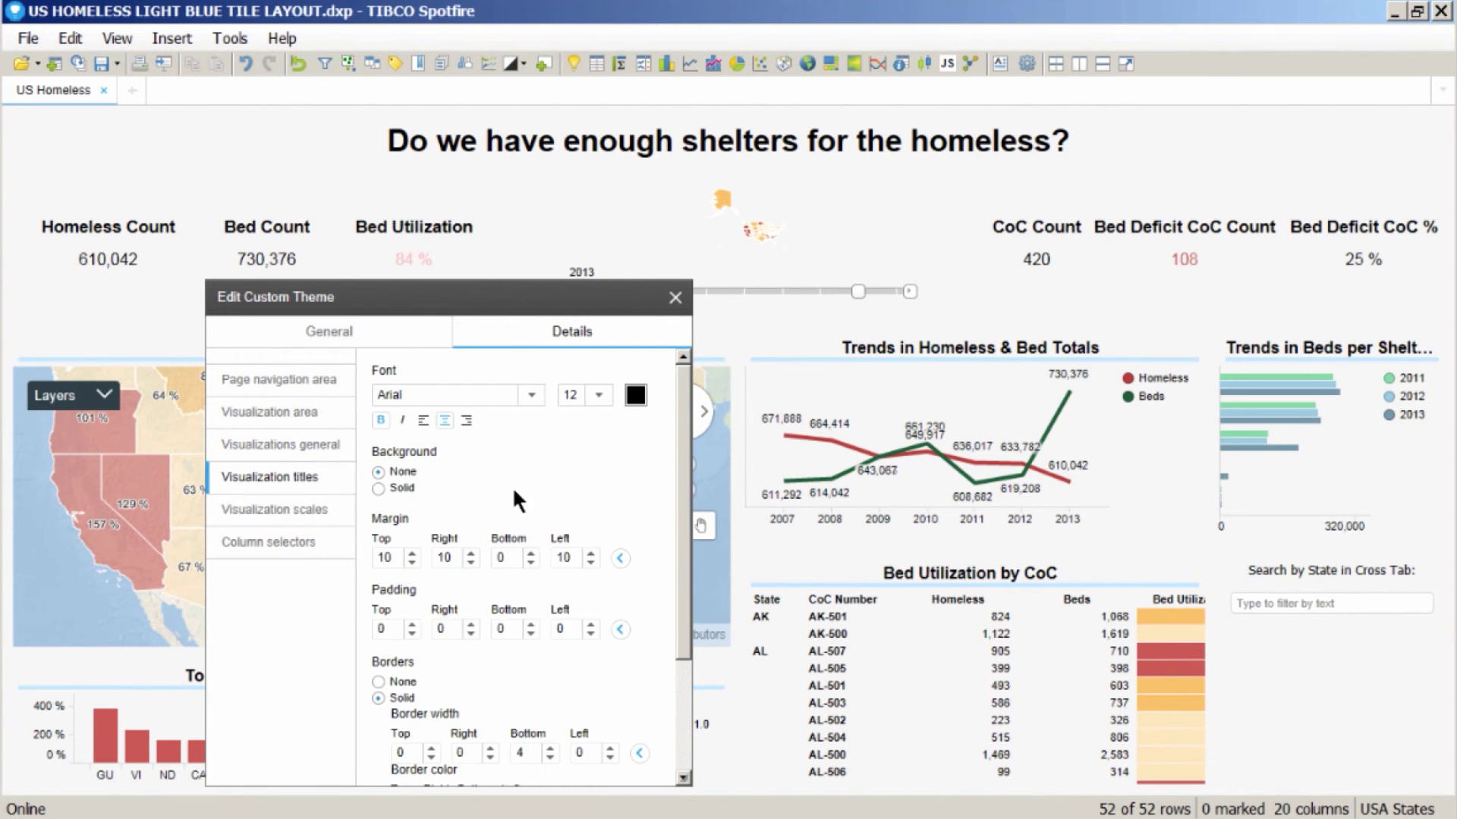
click(598, 395)
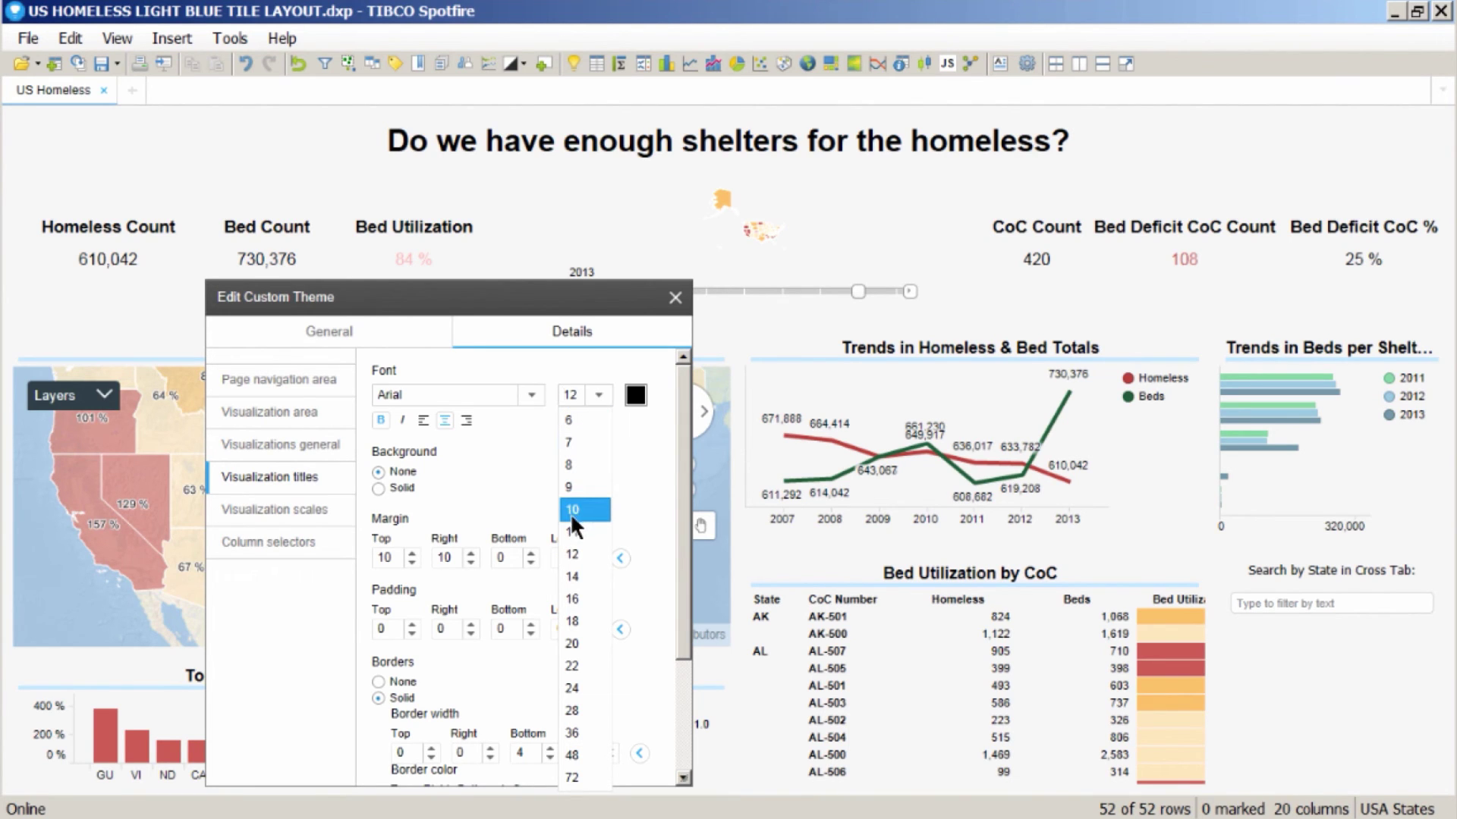
click(570, 515)
click(532, 396)
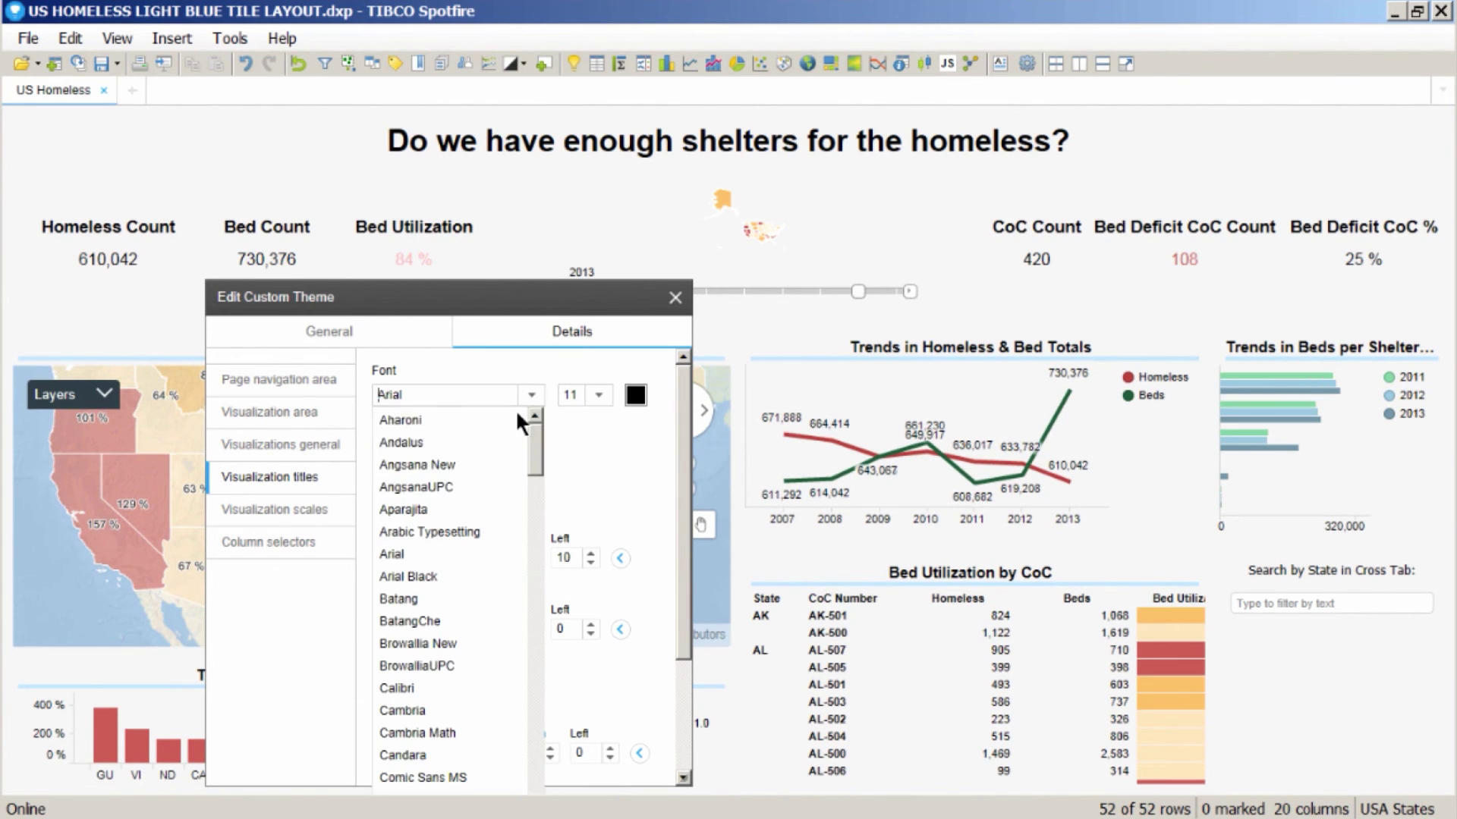
drag(530, 445, 529, 496)
click(457, 542)
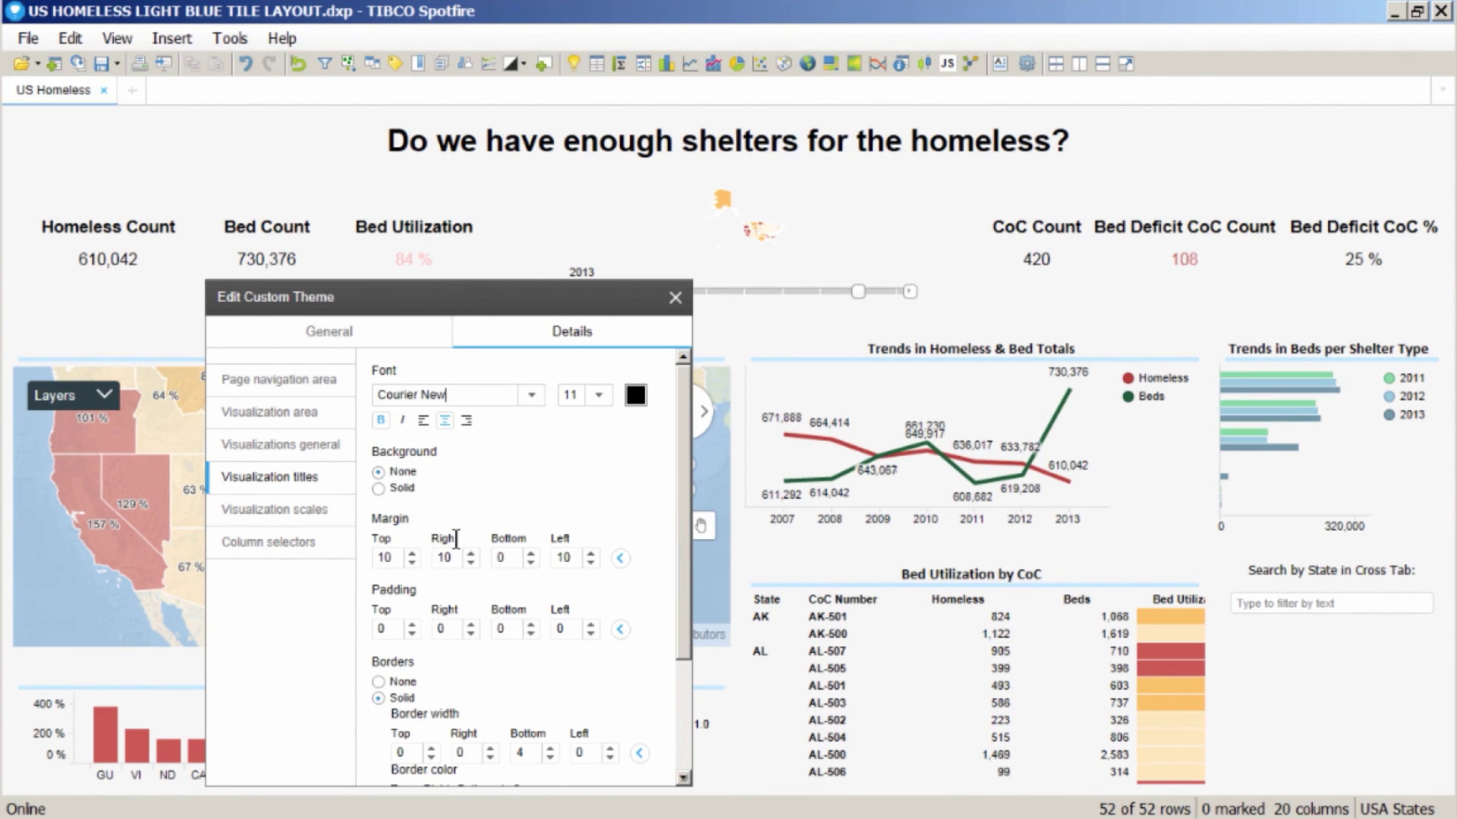
click(330, 510)
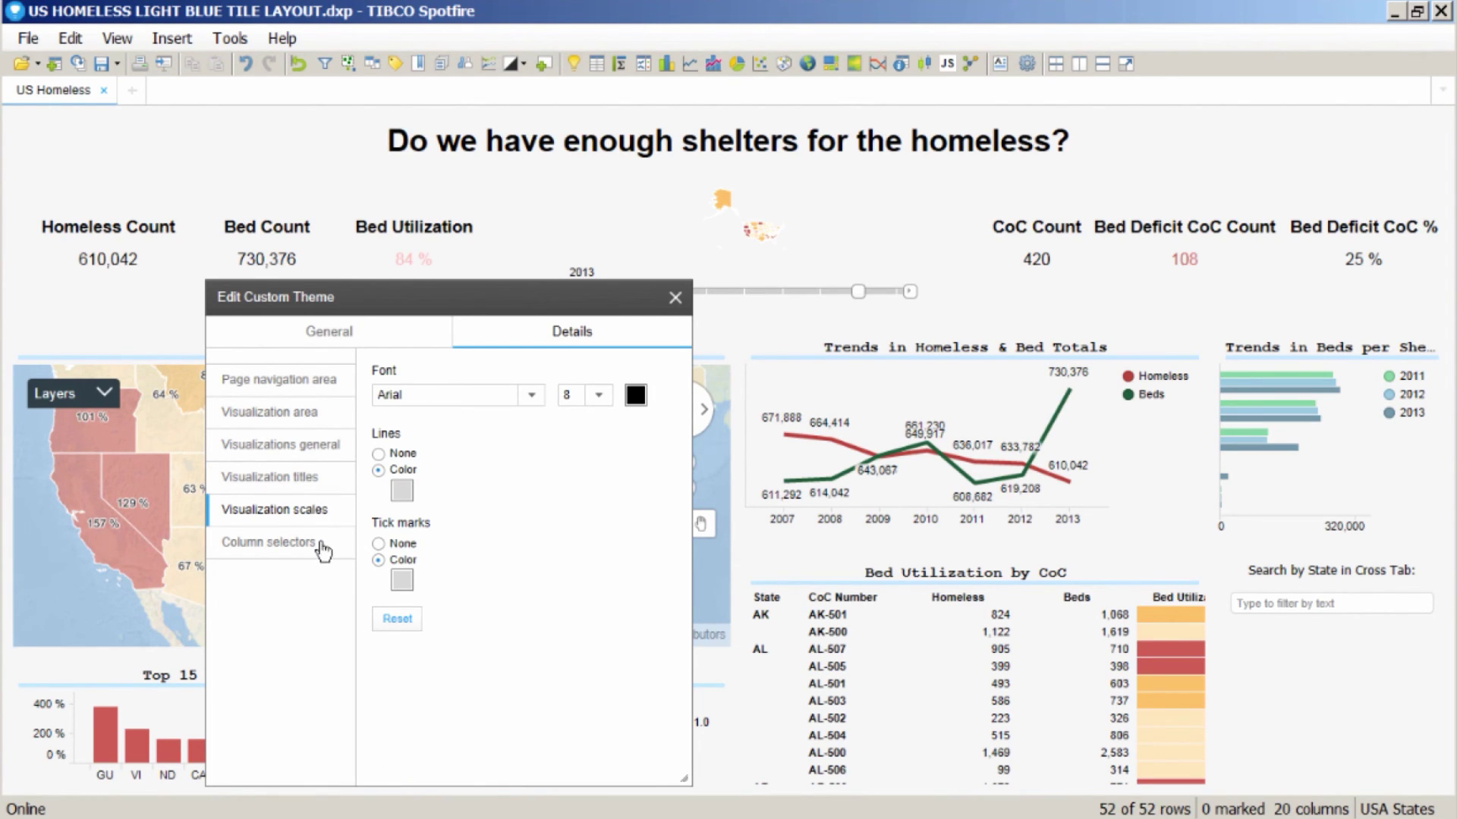
click(675, 297)
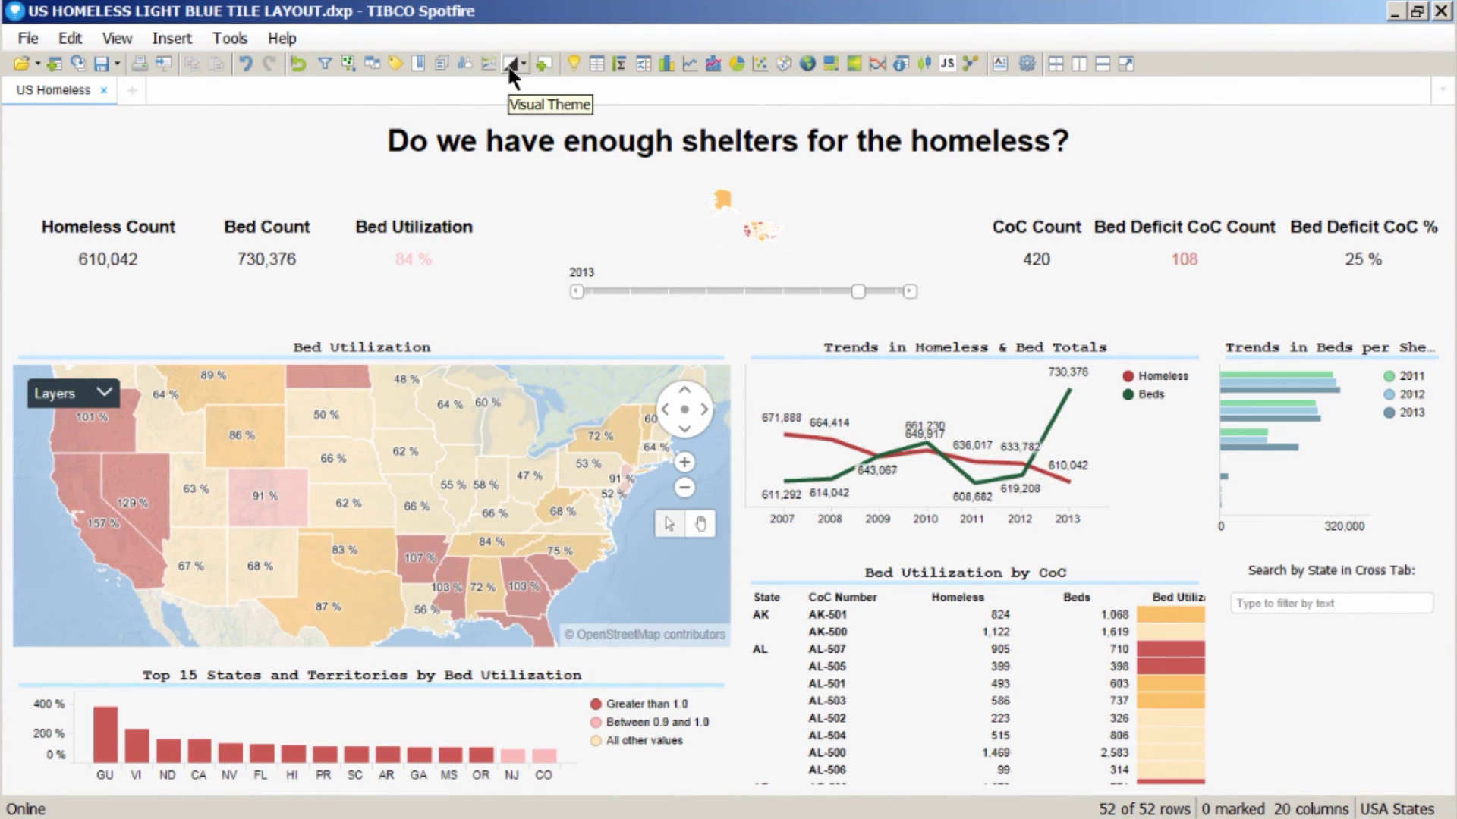
Import the visual theme from US Homeless Gray Paper.dxp, clearing its conflicting font settings
click(508, 65)
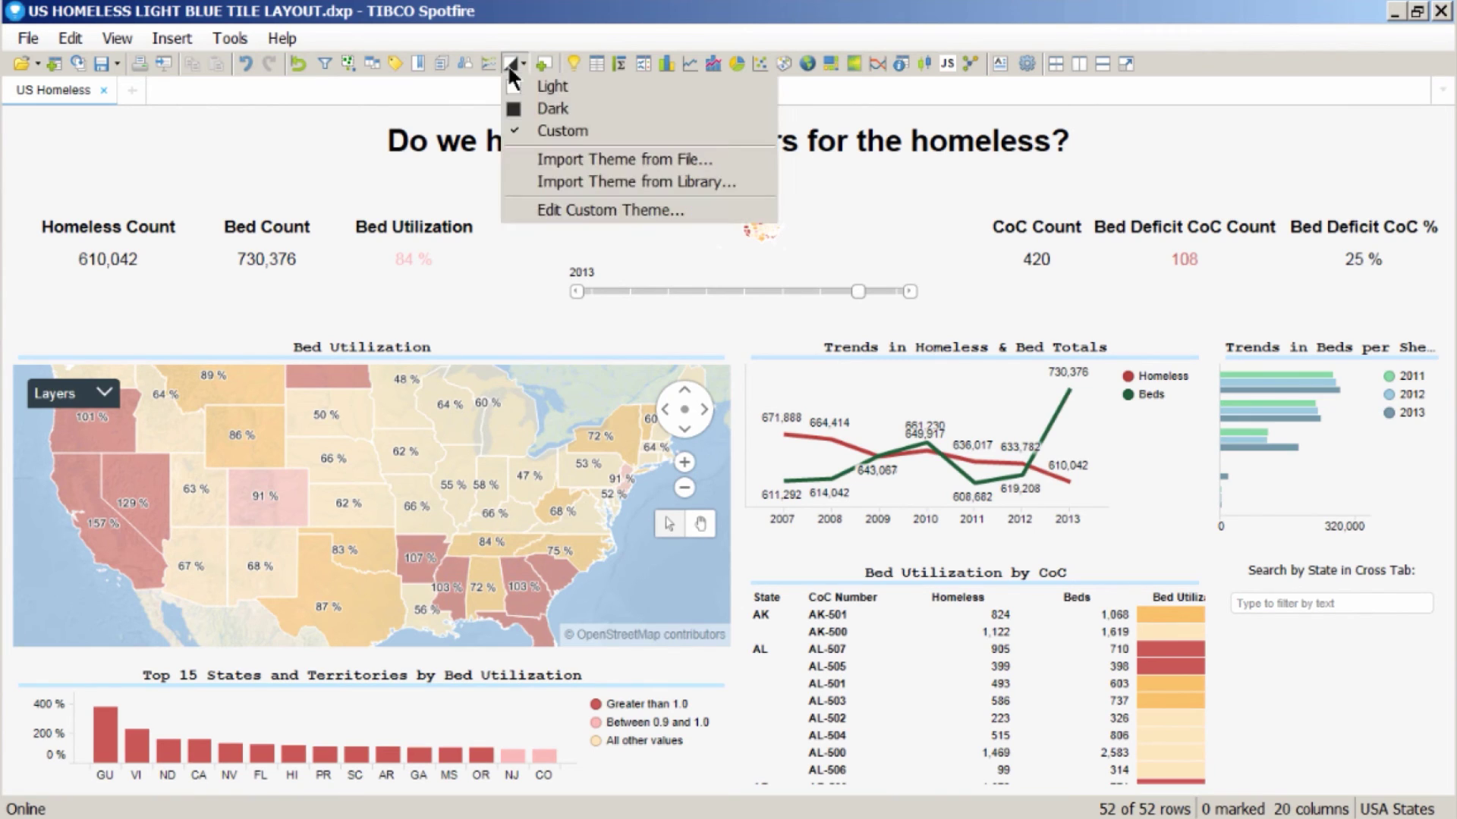
click(554, 158)
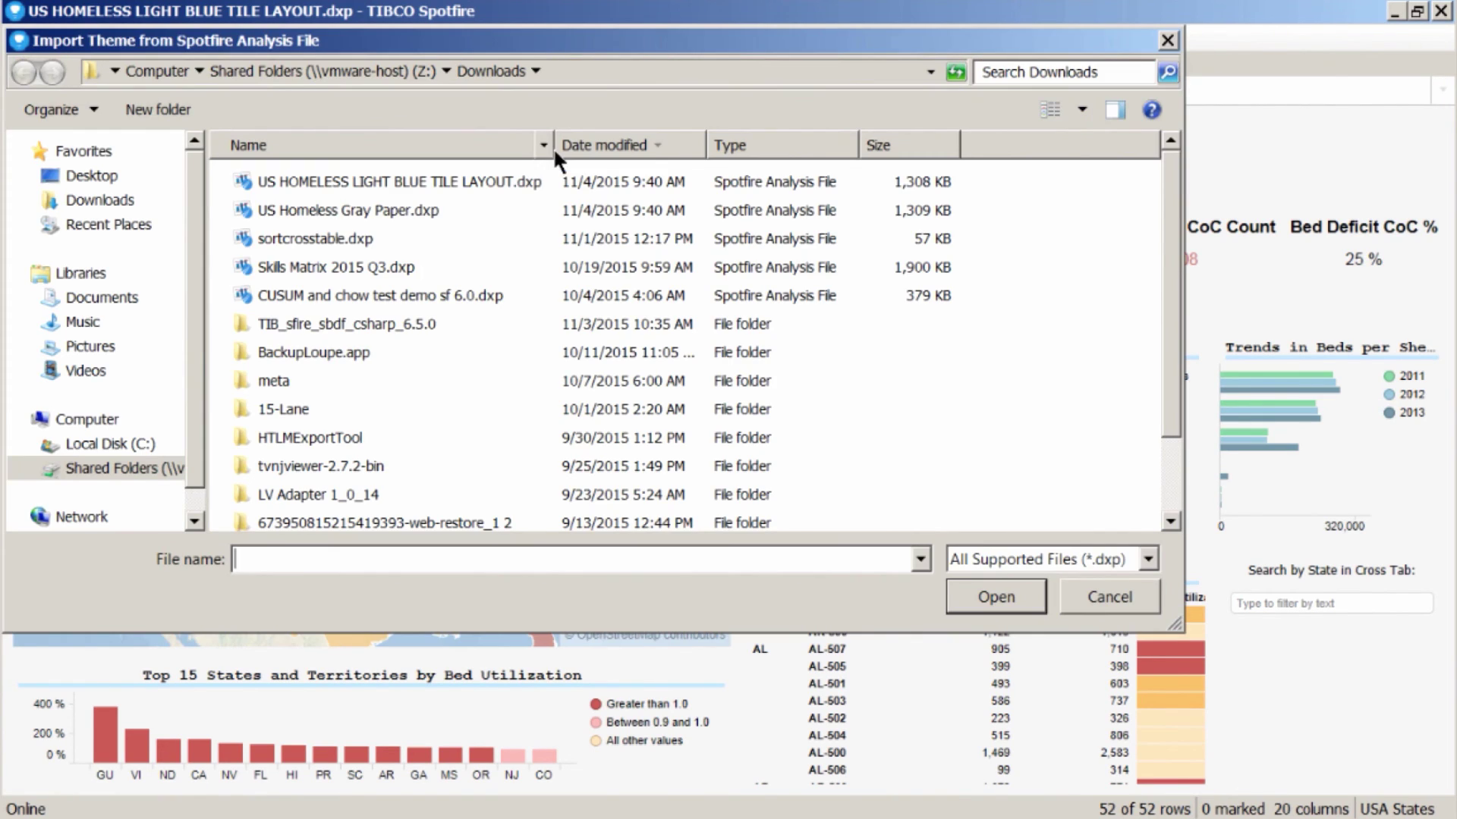
double_click(458, 208)
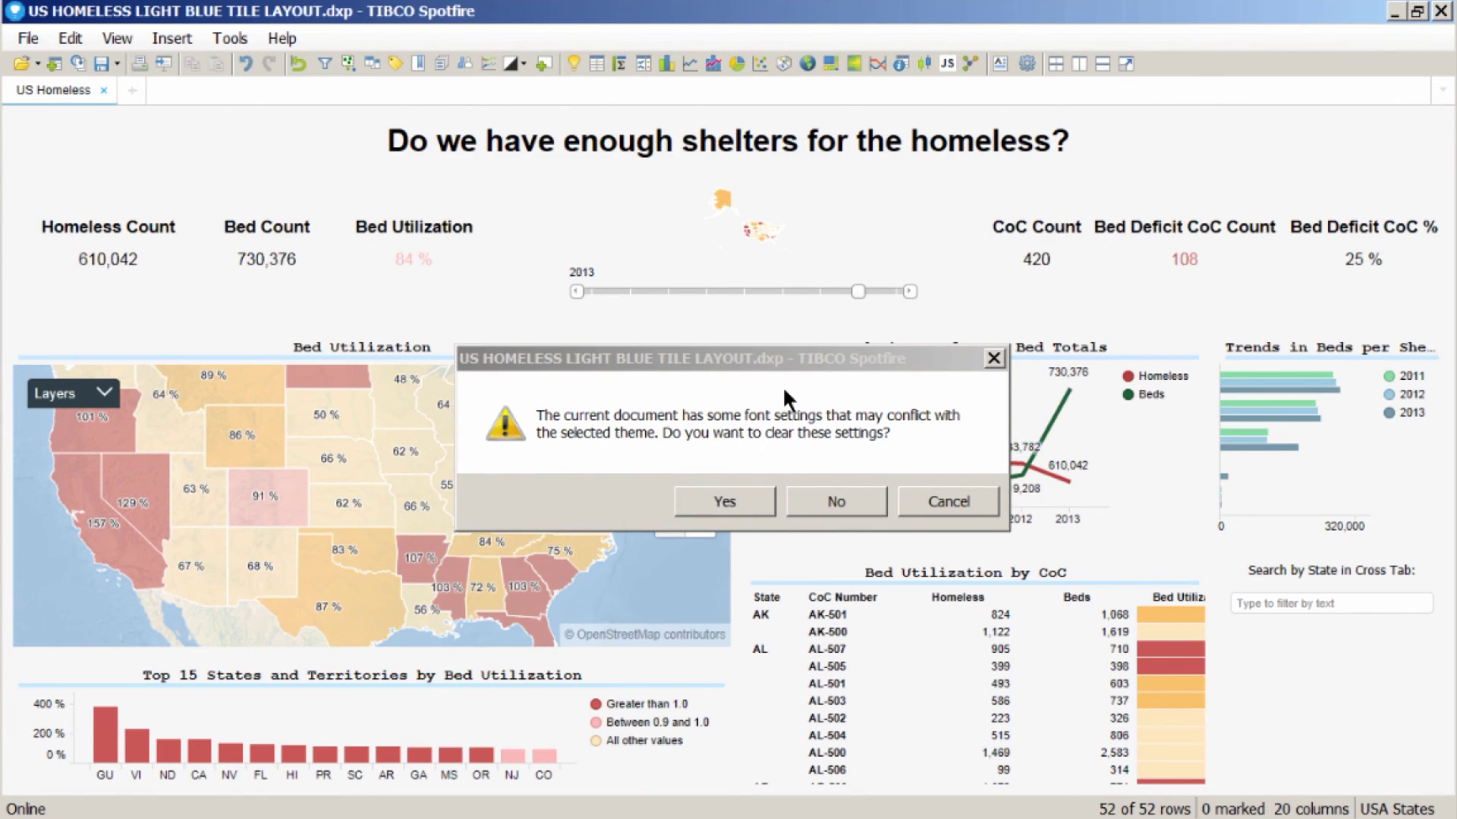
click(746, 510)
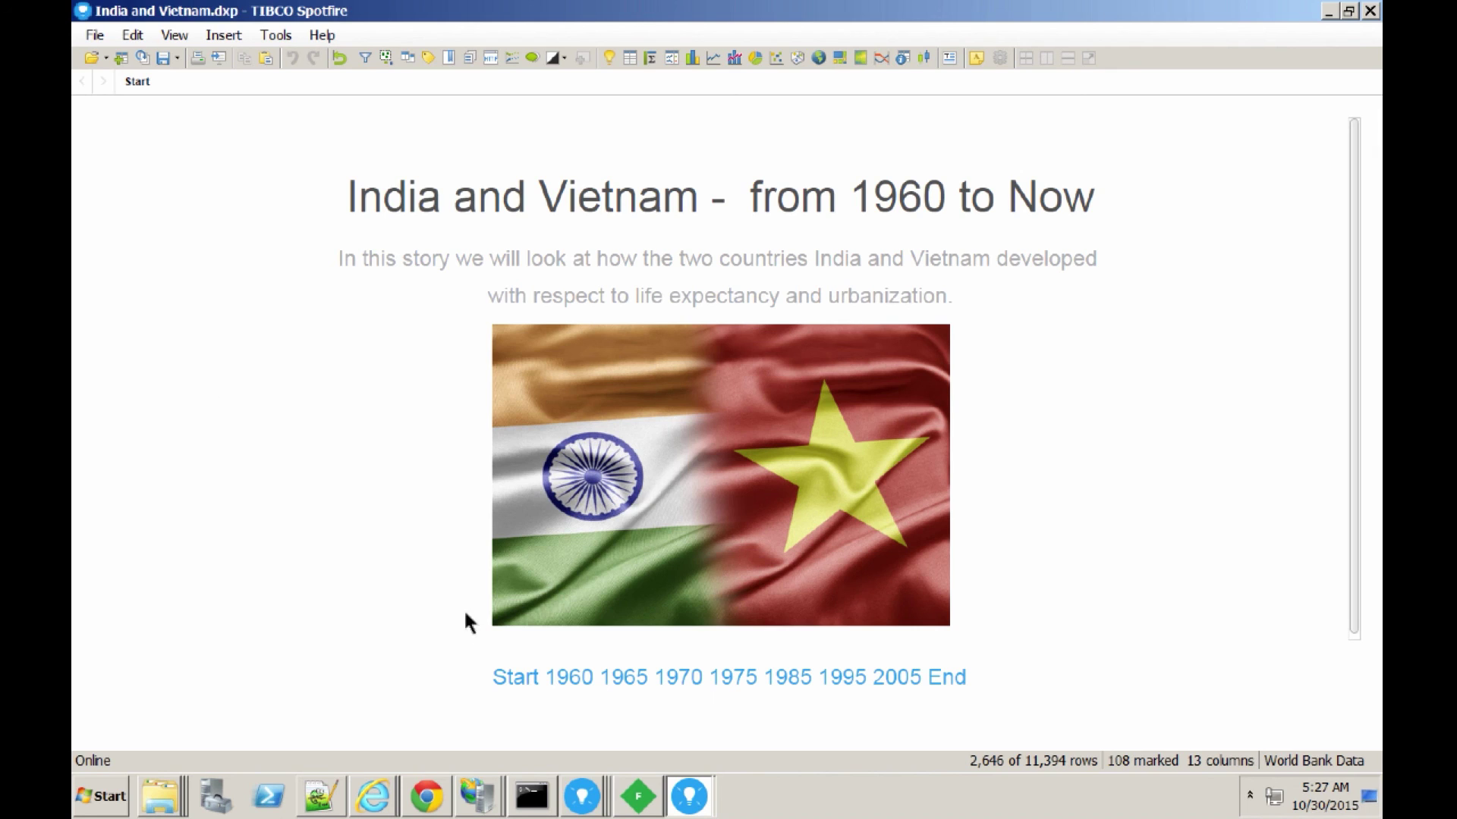
Step through the India and Vietnam story's 1960, 1965, 1975, 1985 and 2005 views
click(568, 677)
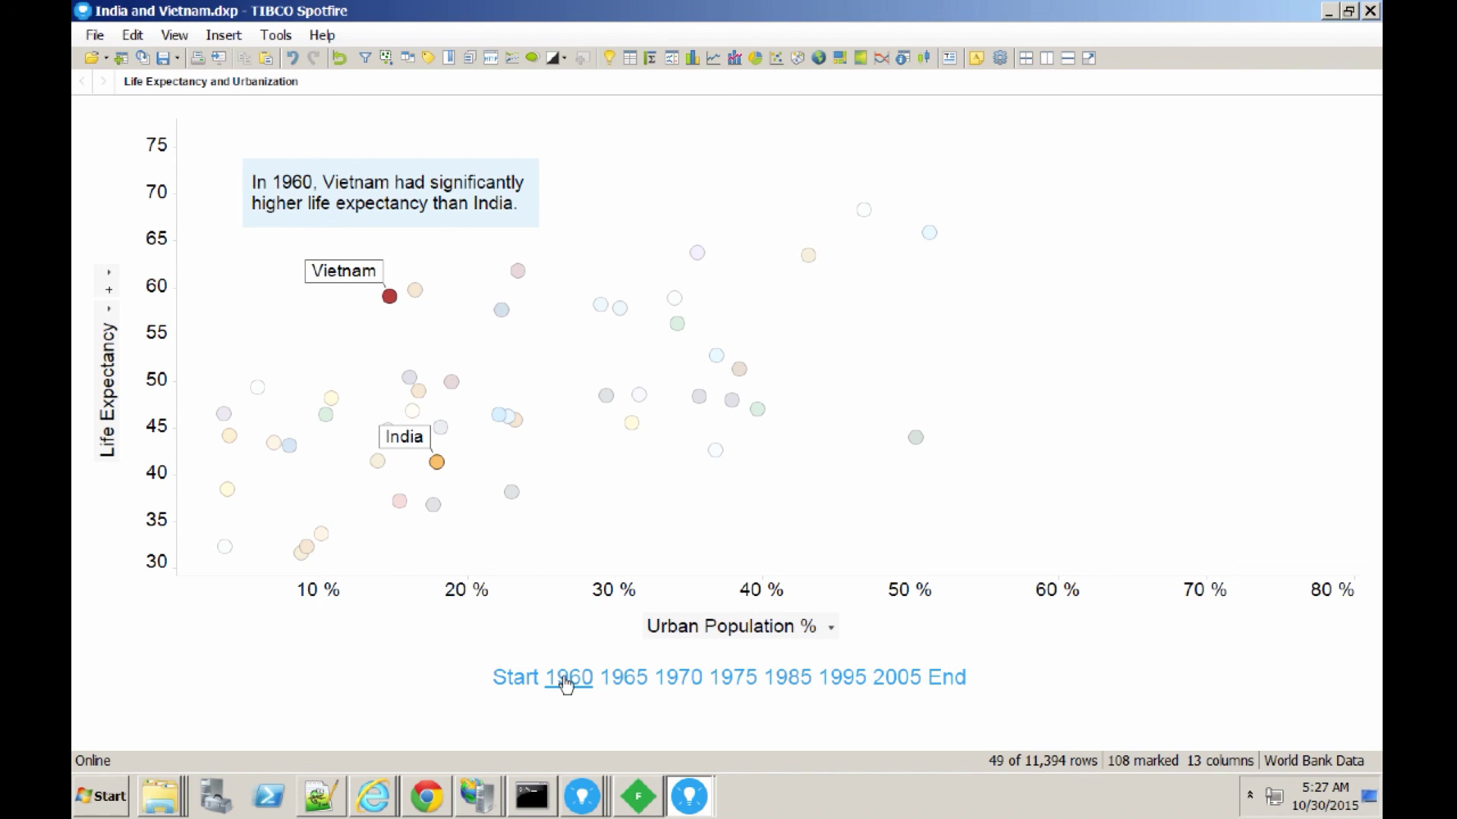
click(629, 685)
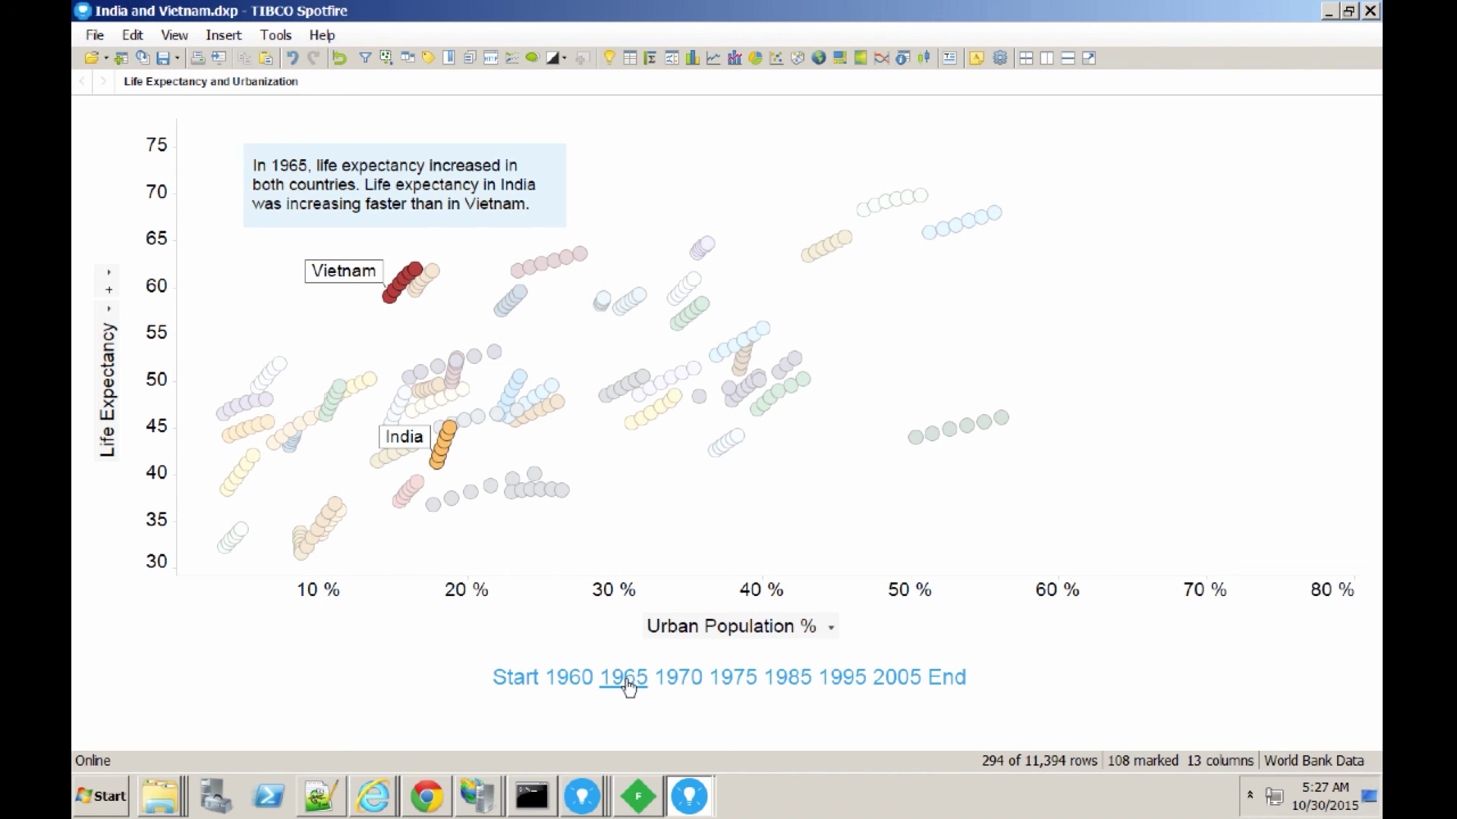
click(732, 677)
click(784, 683)
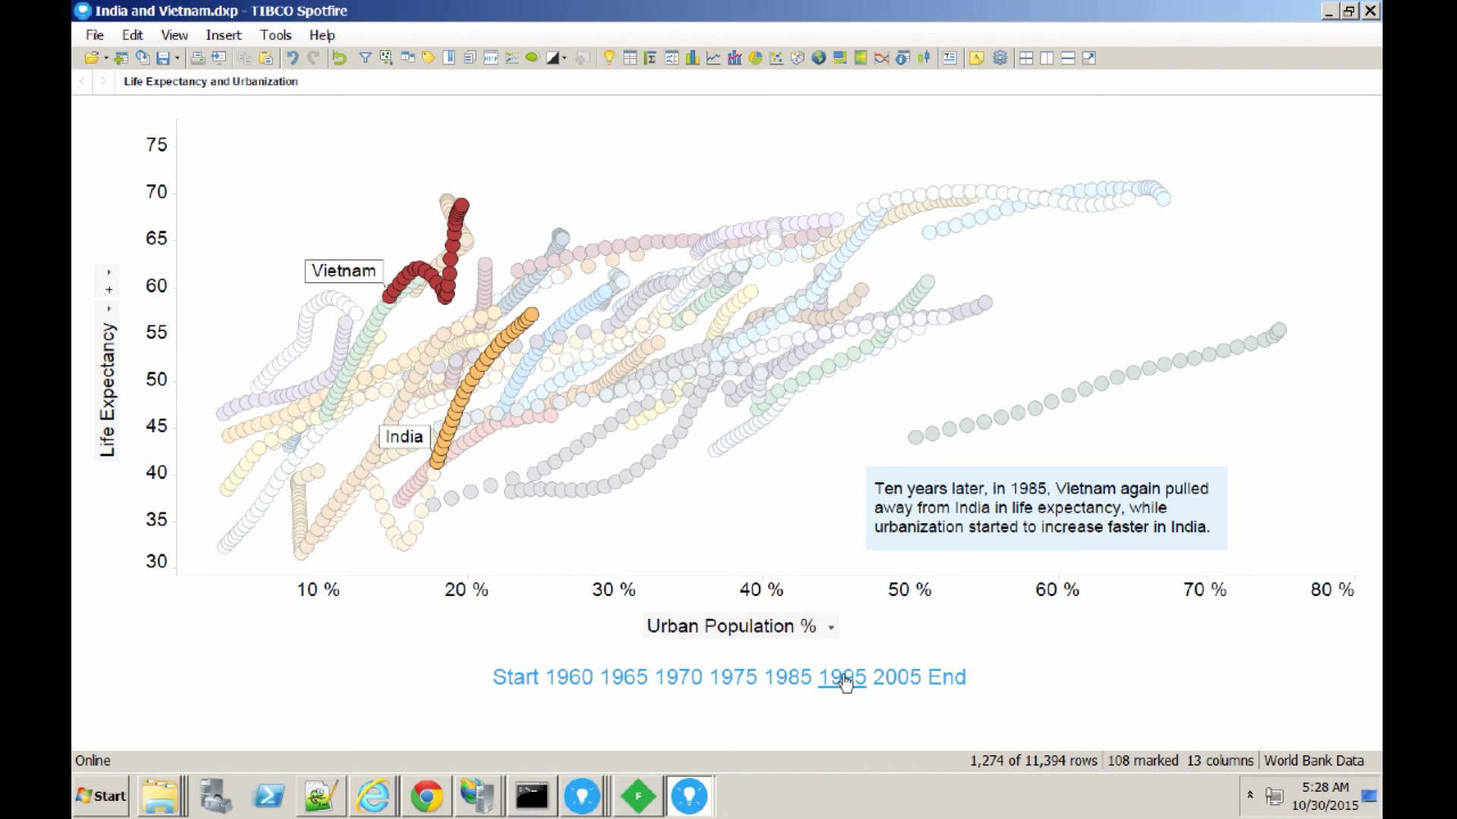
mouse_move(521, 328)
click(903, 682)
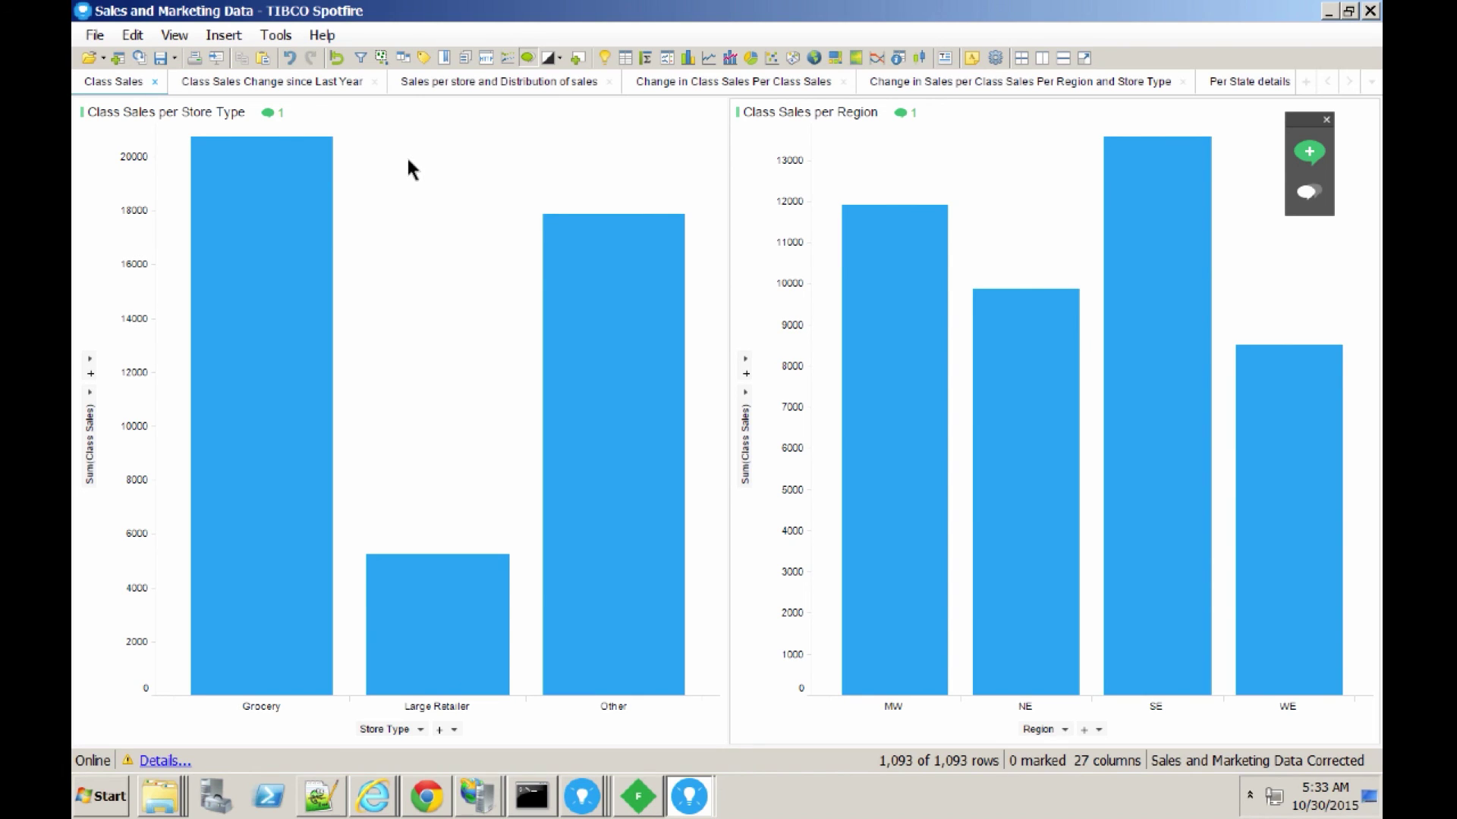
Show the Class Sales per Store Type chart's conversations and open the large-retailers comment's options
mouse_move(269, 119)
click(268, 114)
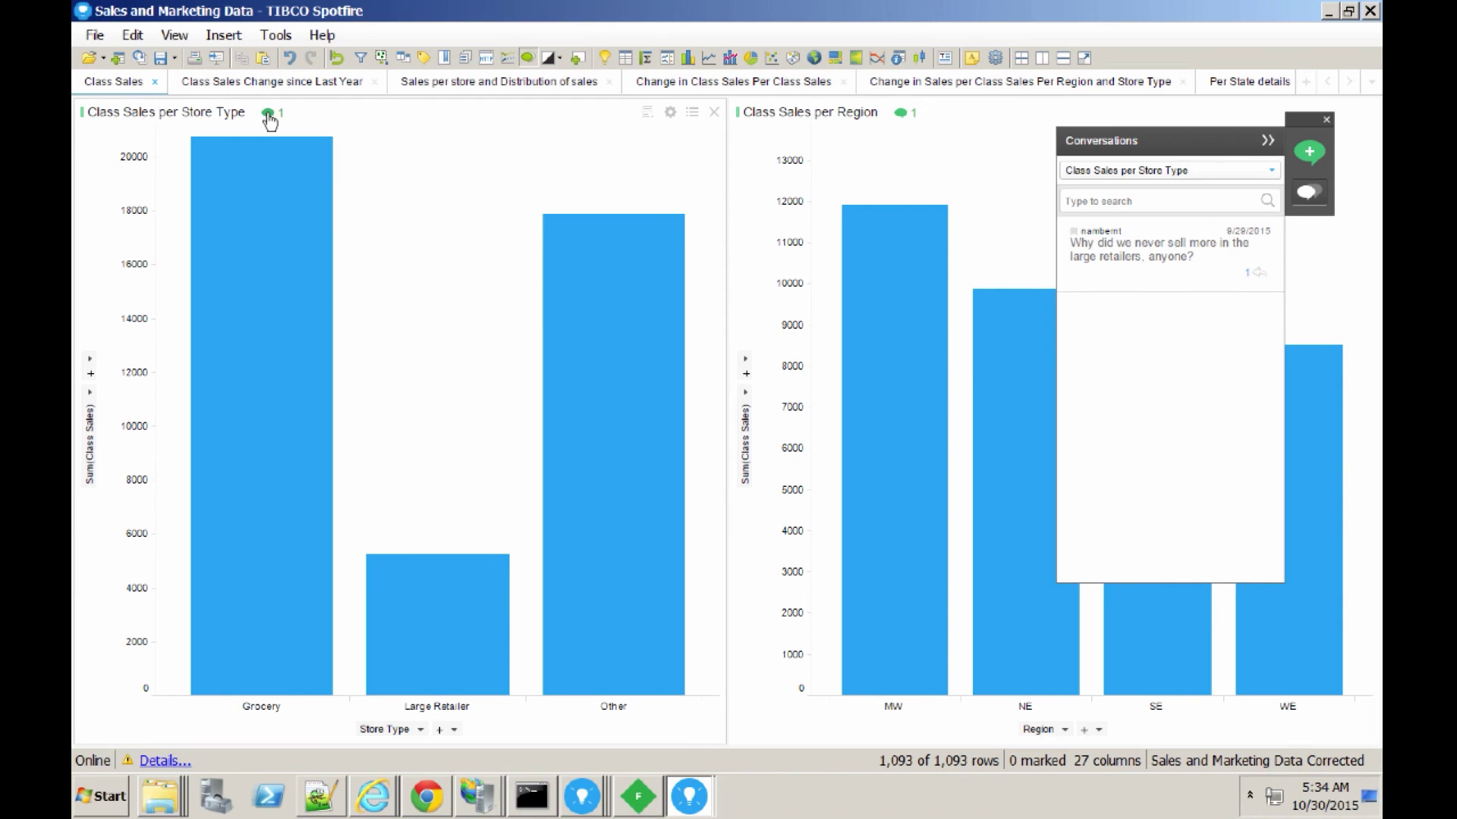
click(1262, 252)
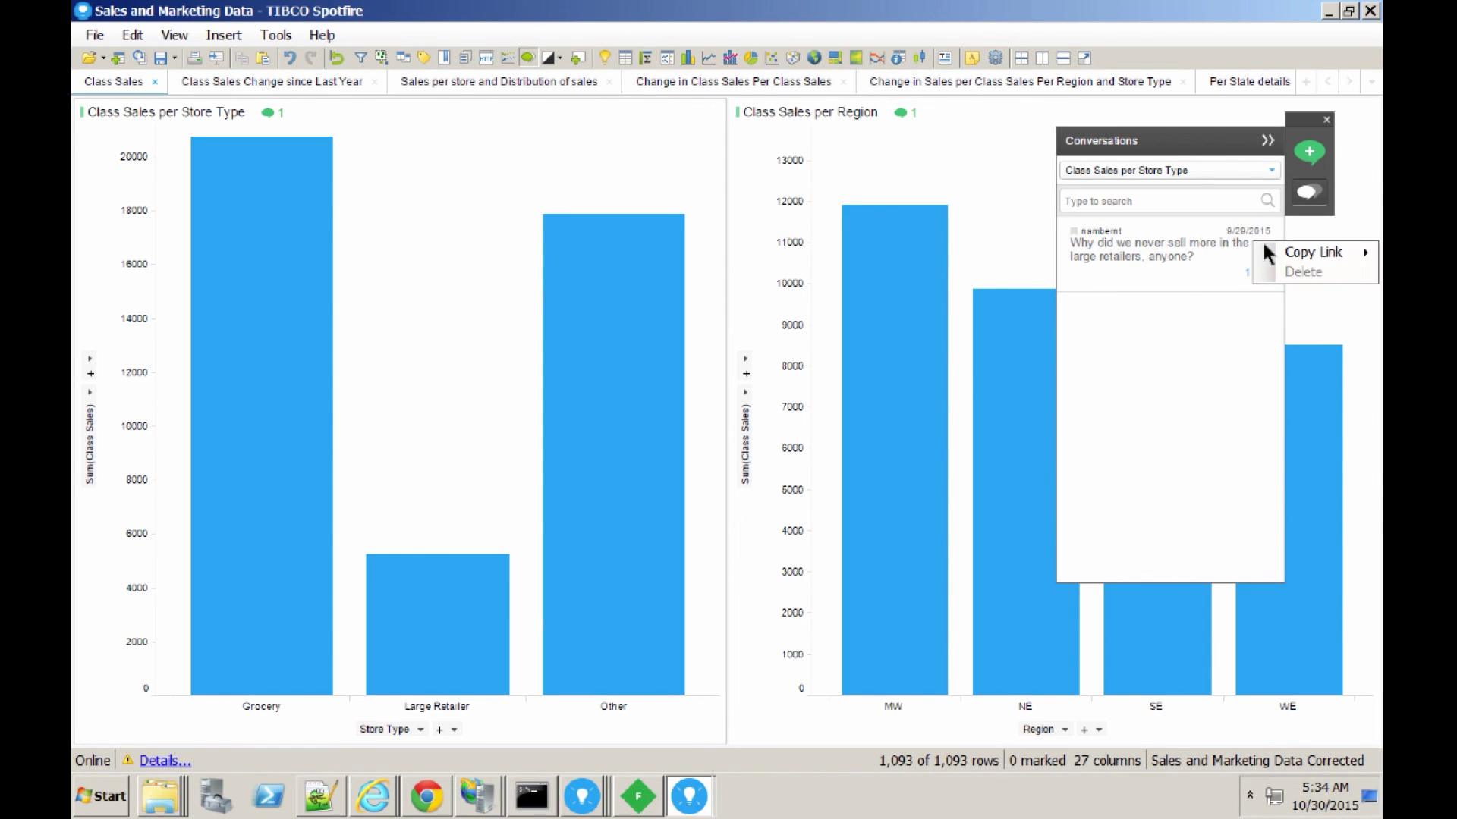
Post the reply 'I agree with root' in the large-retailers comment thread
click(1197, 262)
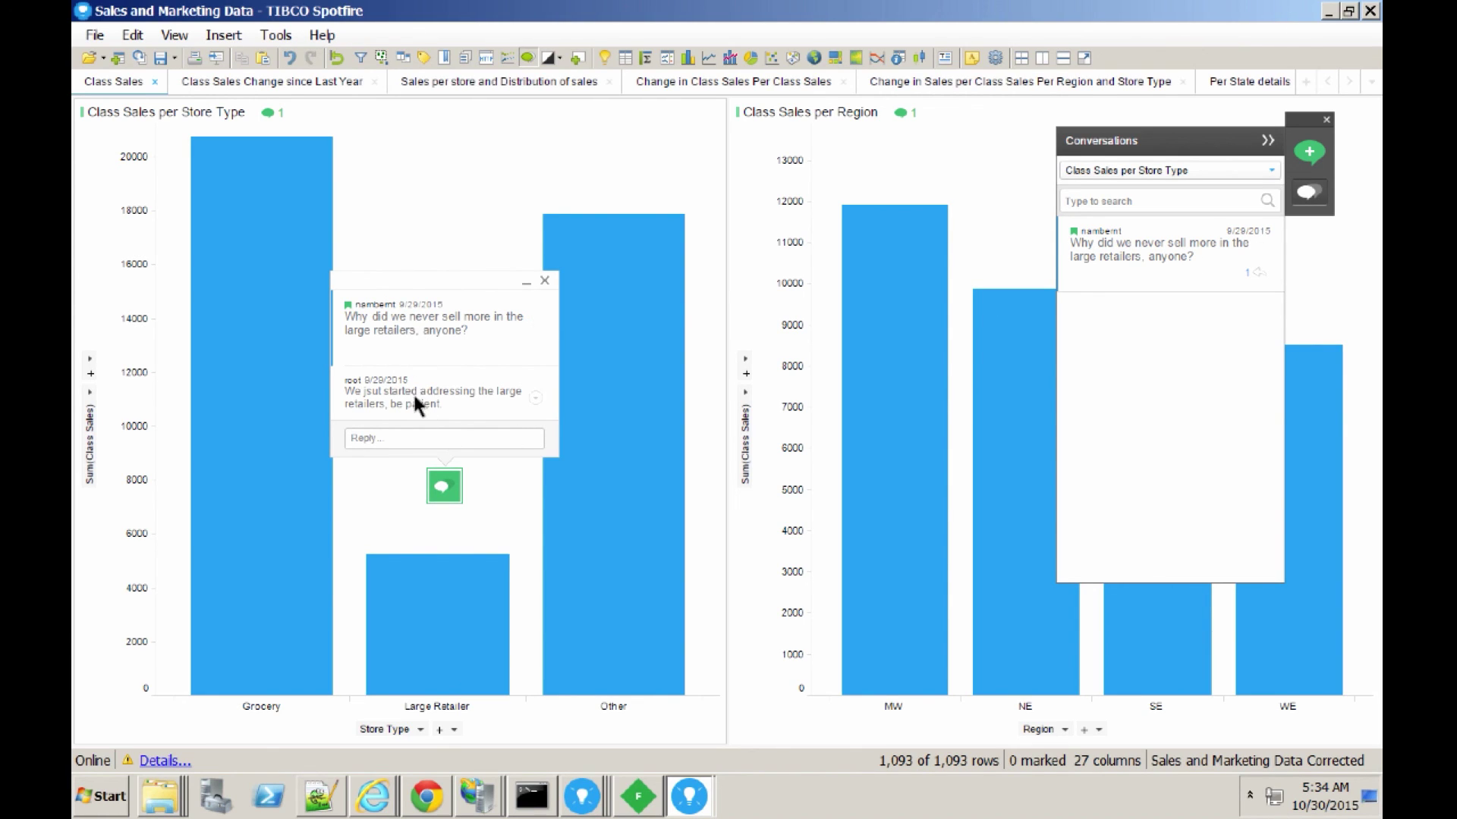
click(416, 438)
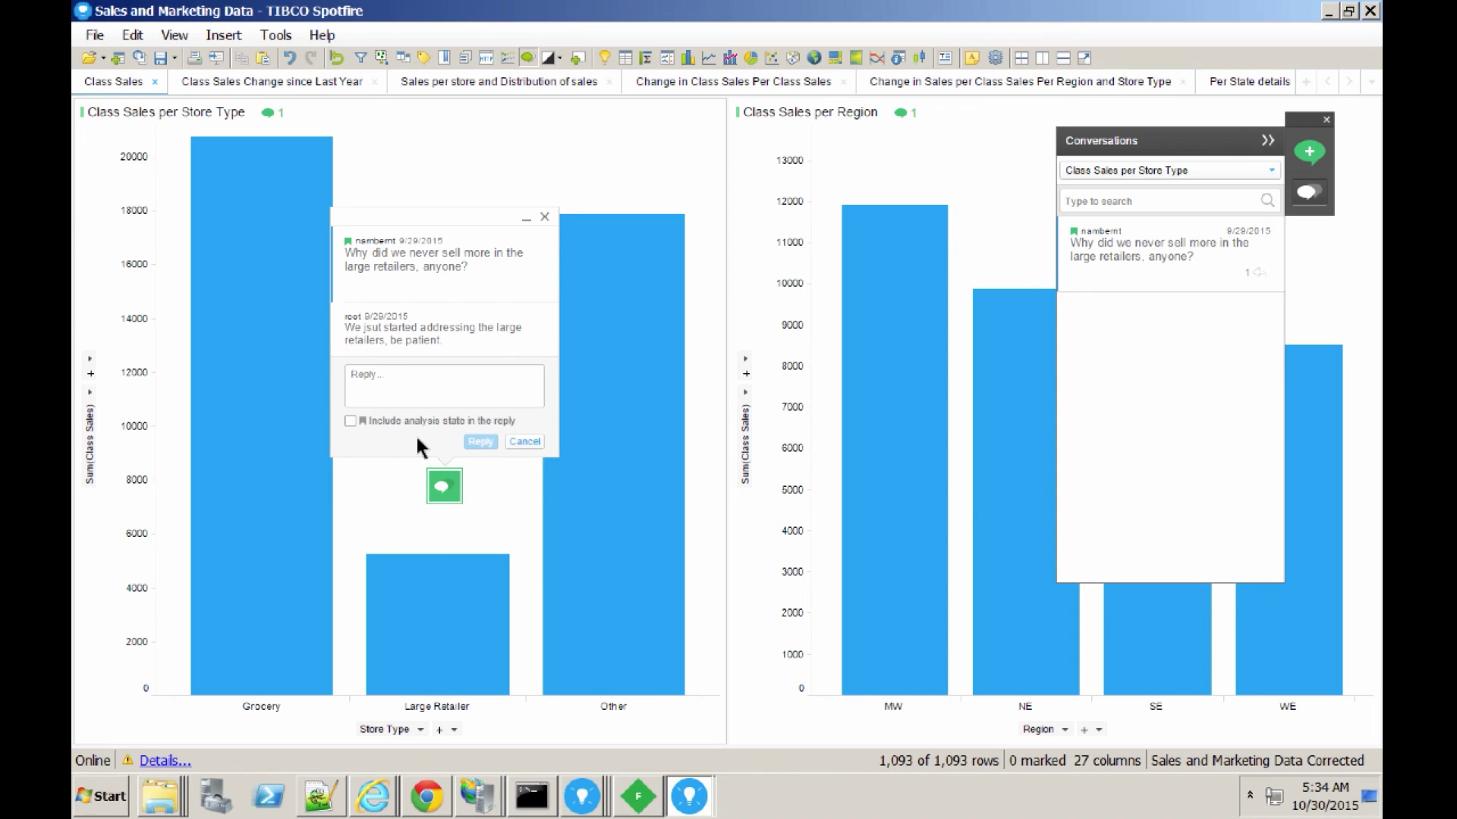
text(I agree to t)
key(BackSpace)
key(BackSpace)
key(BackSpace)
key(BackSpace)
text(with root)
click(481, 442)
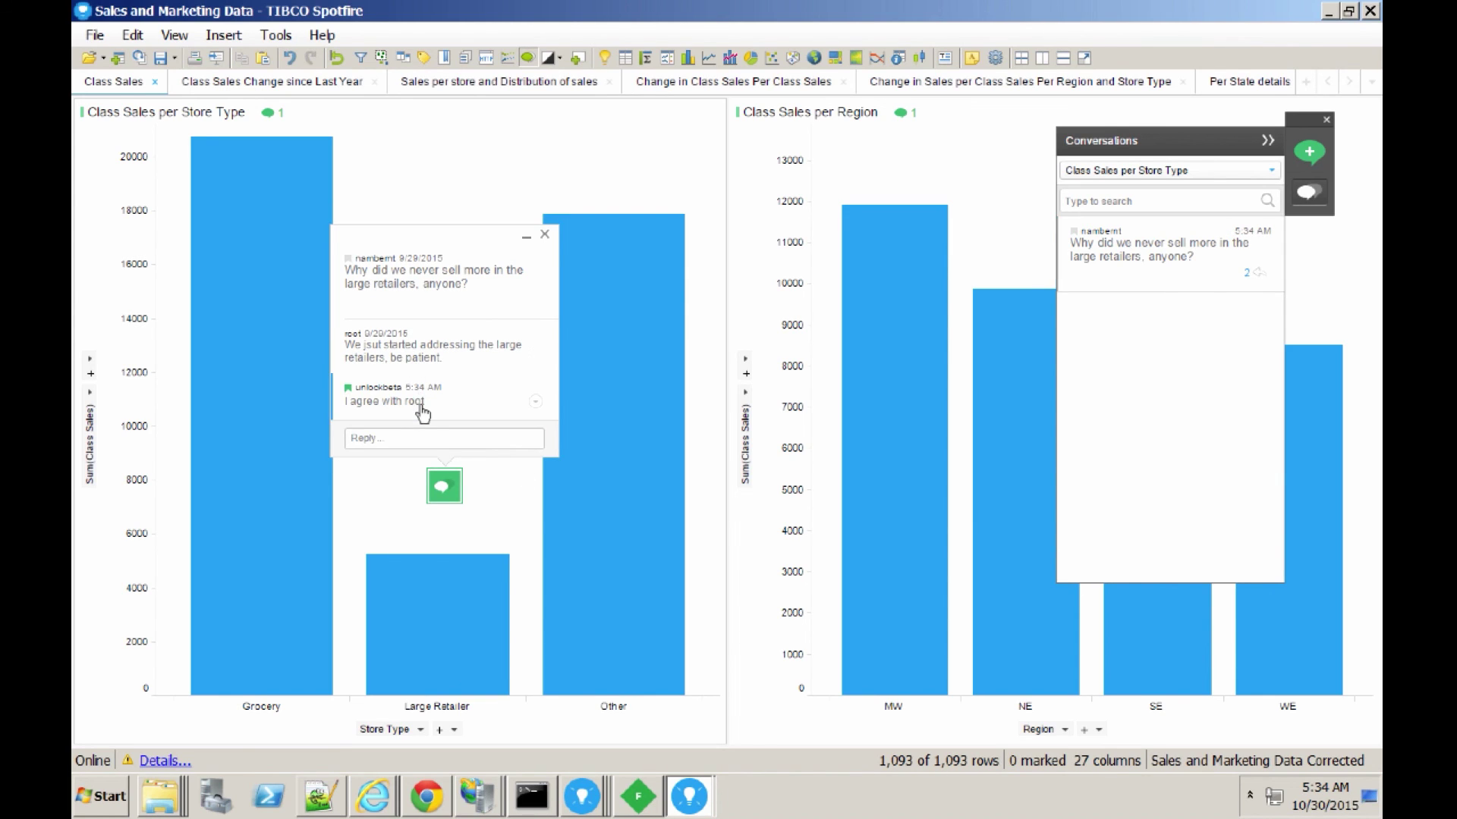
Show conversations from all visualizations, then open the 'Our hotspot' and 'Oh, we have lost sales' threads
click(1225, 173)
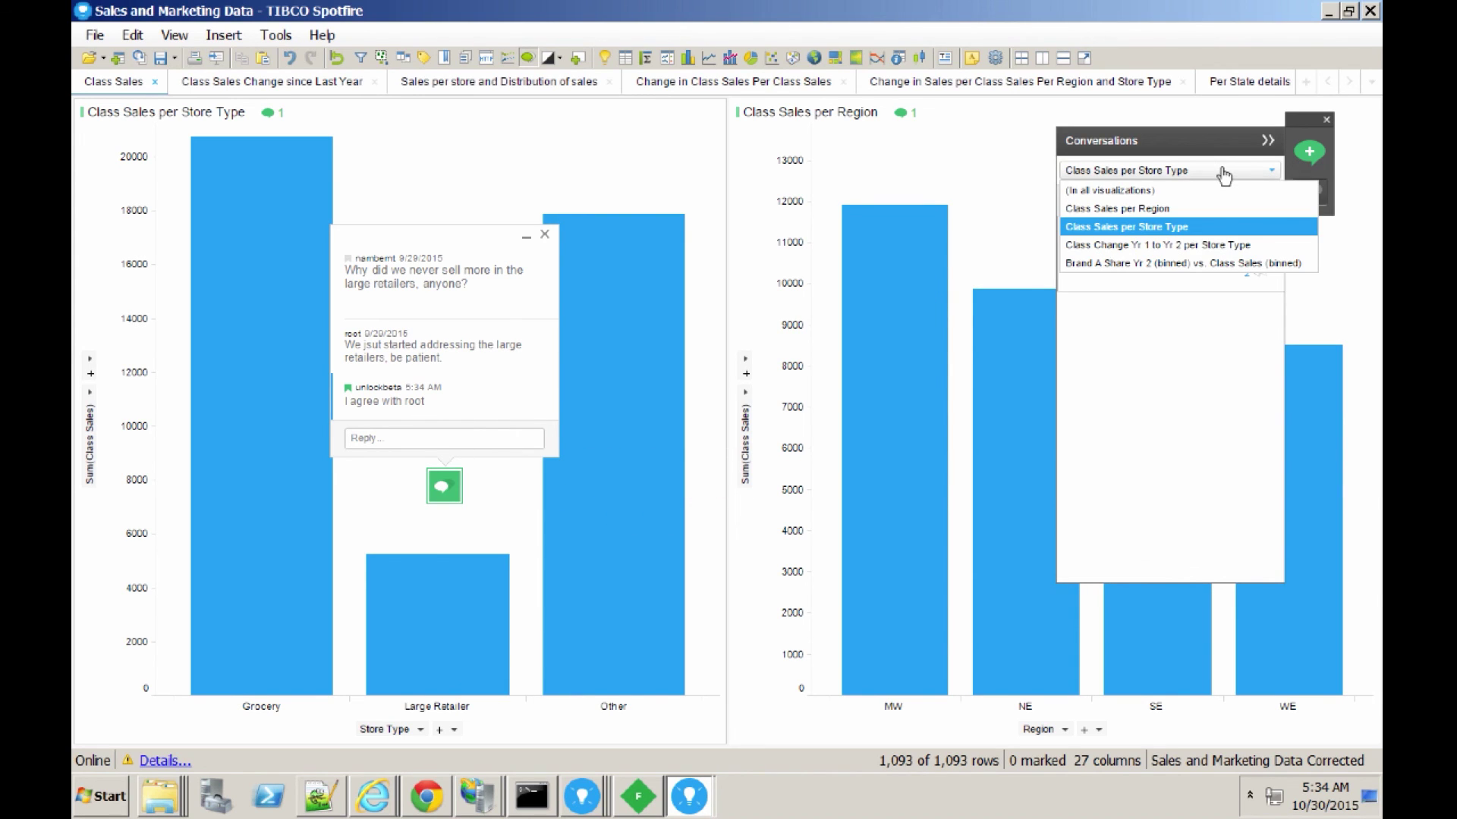
click(1216, 187)
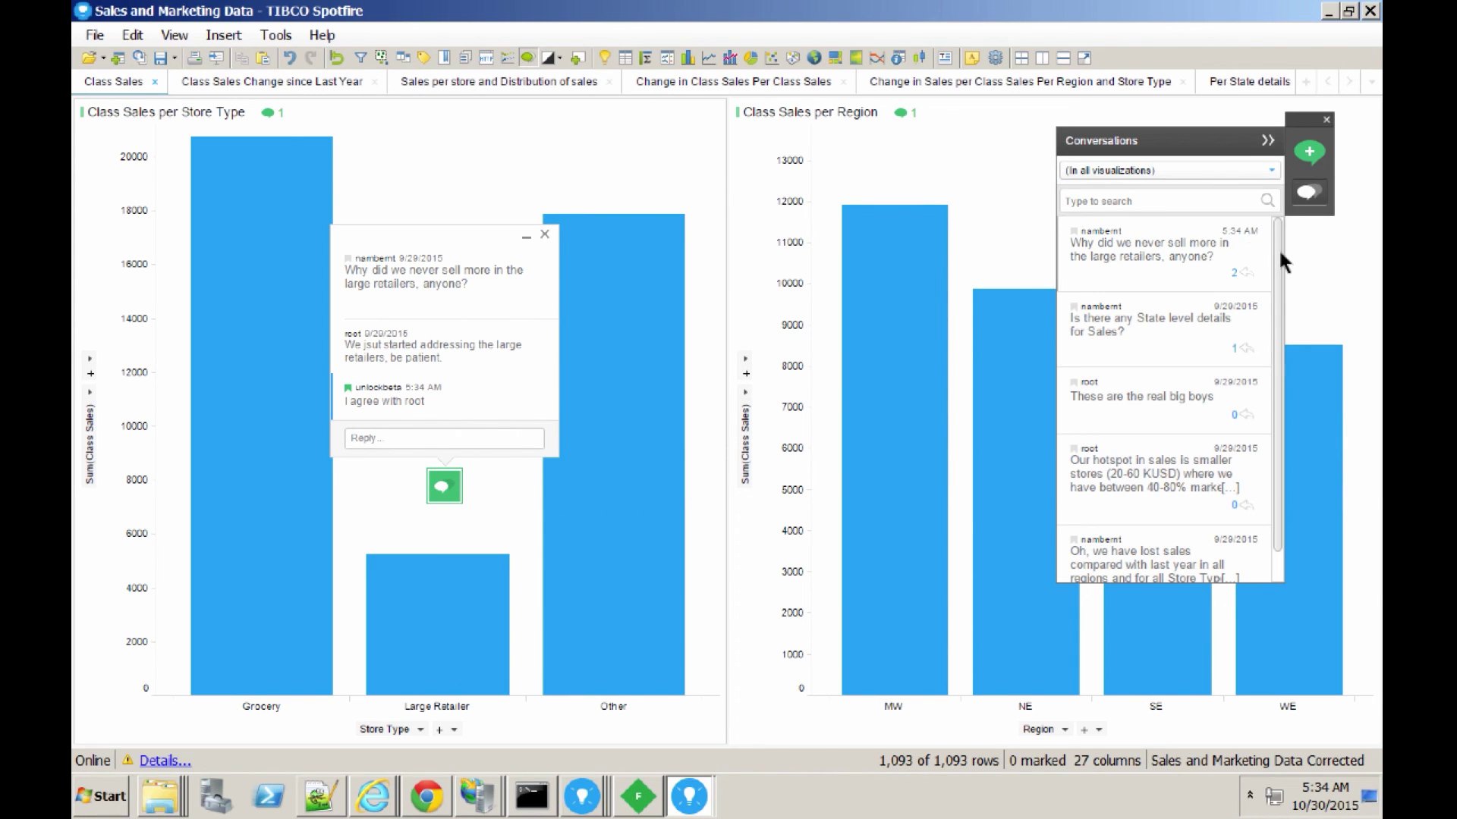
drag(1281, 254, 1280, 289)
click(1188, 440)
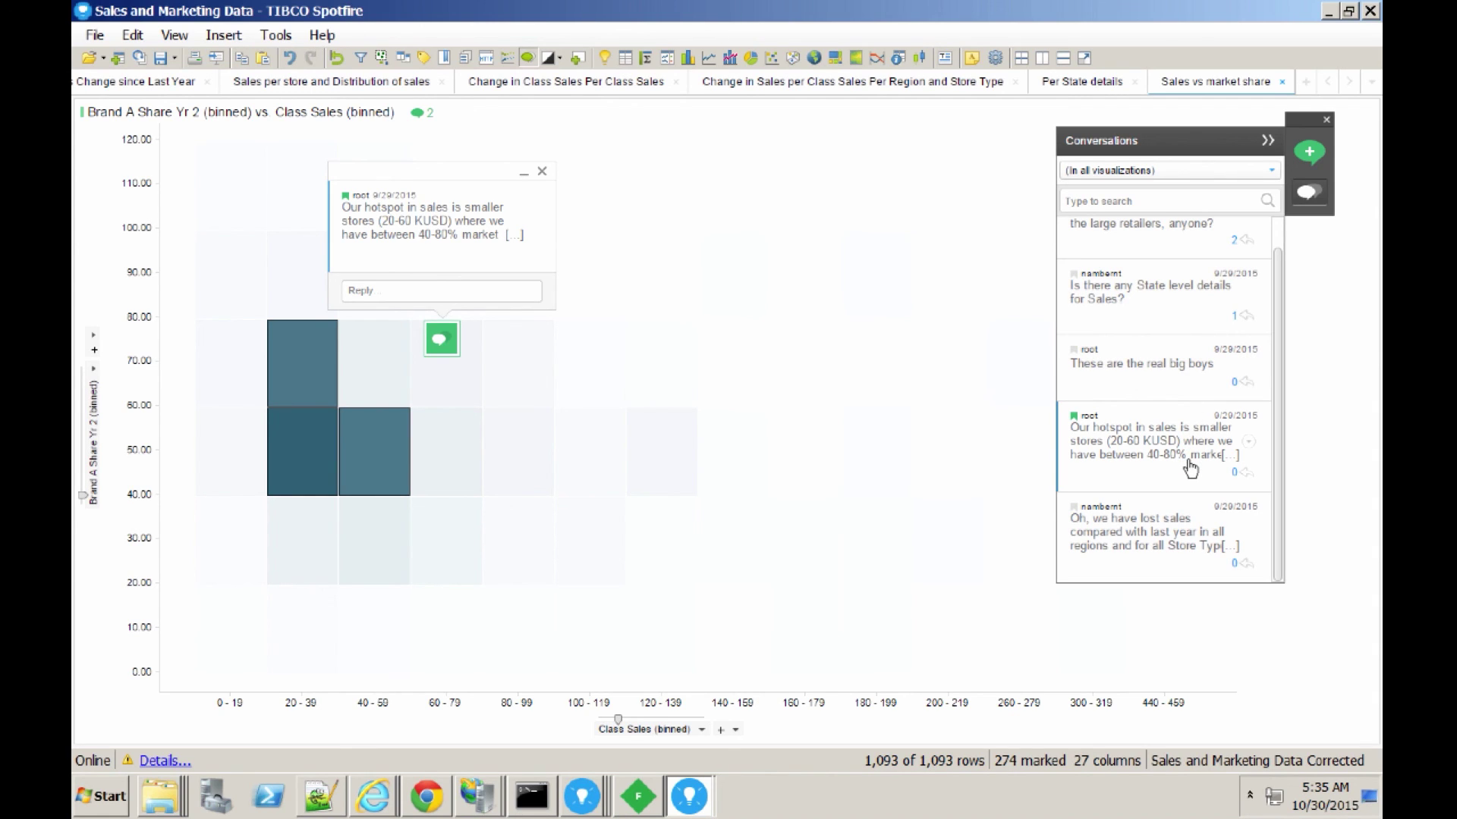
click(1169, 535)
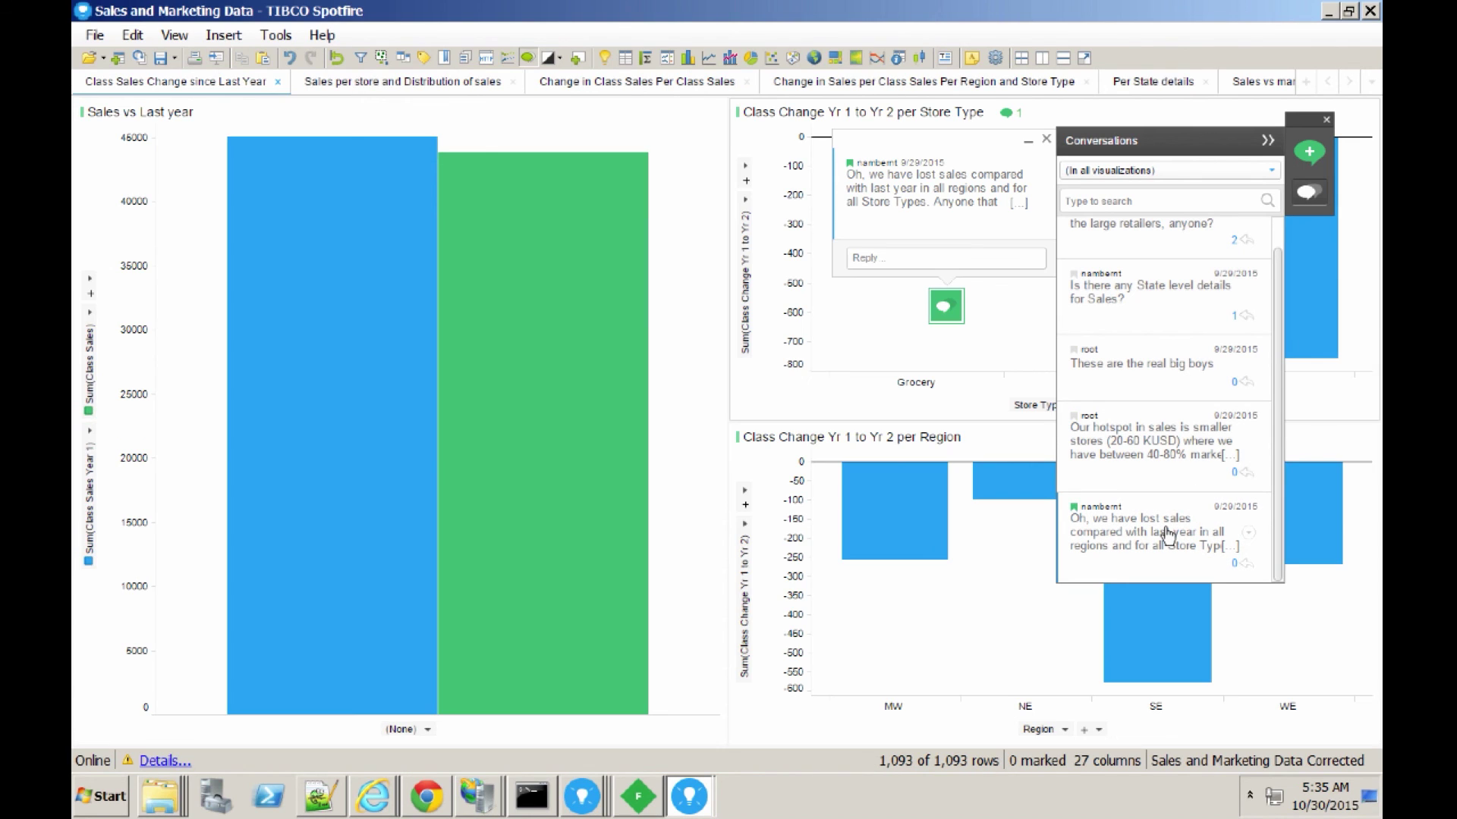